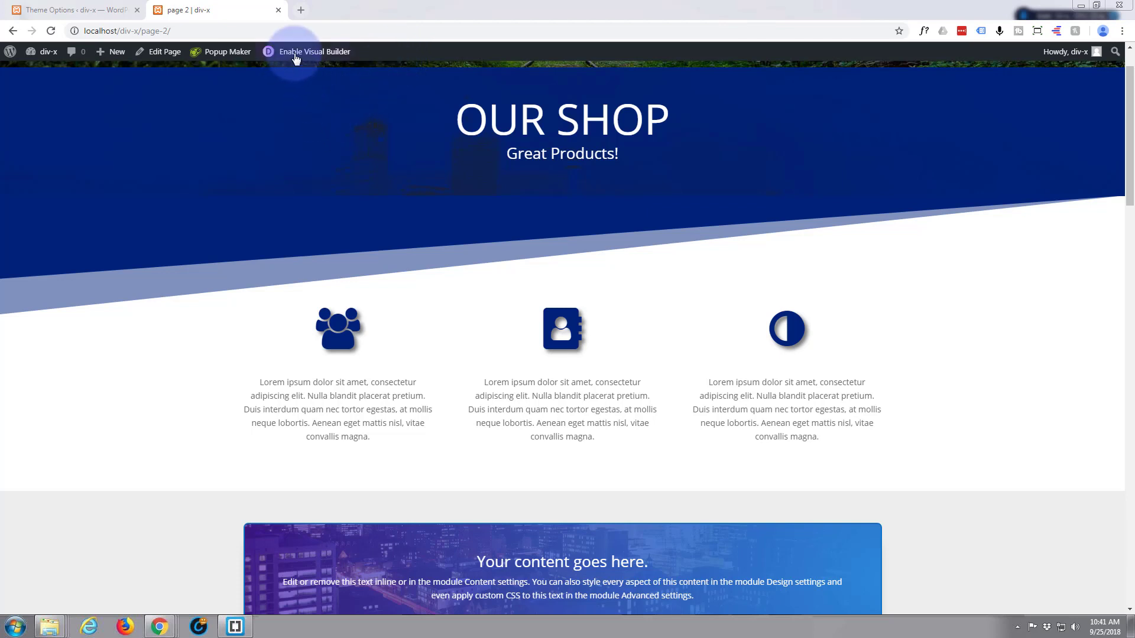
Enable the Visual Builder and insert a regular section with a four-column row below the three icon blurbs, without adding a module.
{"action": "left_click", "coordinate": [313, 56]}
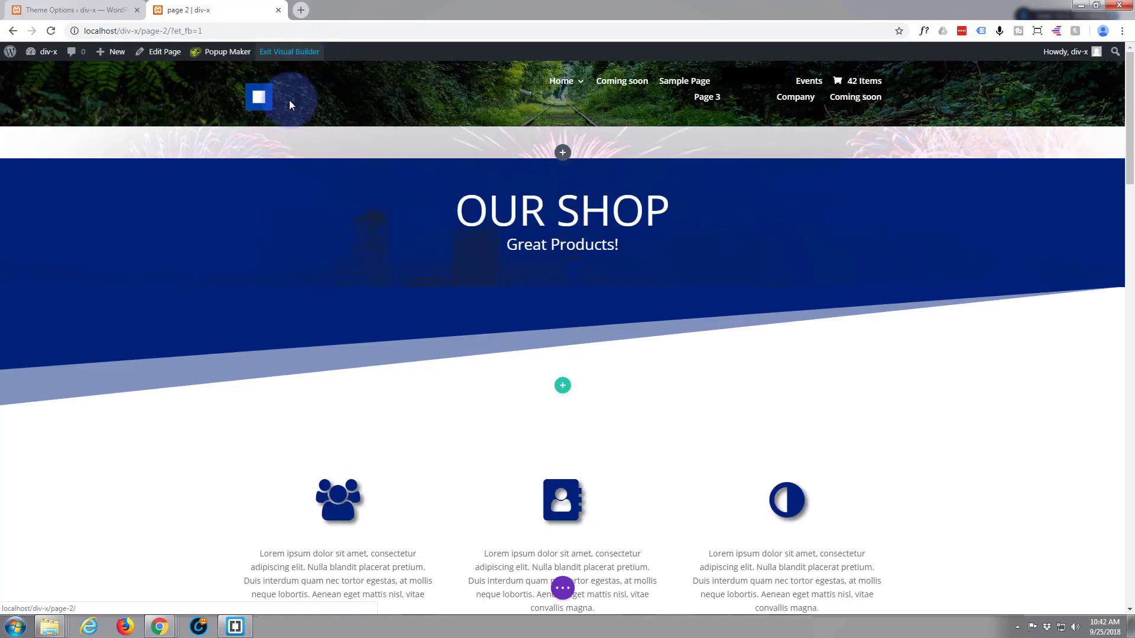
{"action": "scroll", "coordinate": [451, 281], "scroll_direction": "down", "scroll_amount": 3}
{"action": "scroll", "coordinate": [450, 261], "scroll_direction": "down", "scroll_amount": 4}
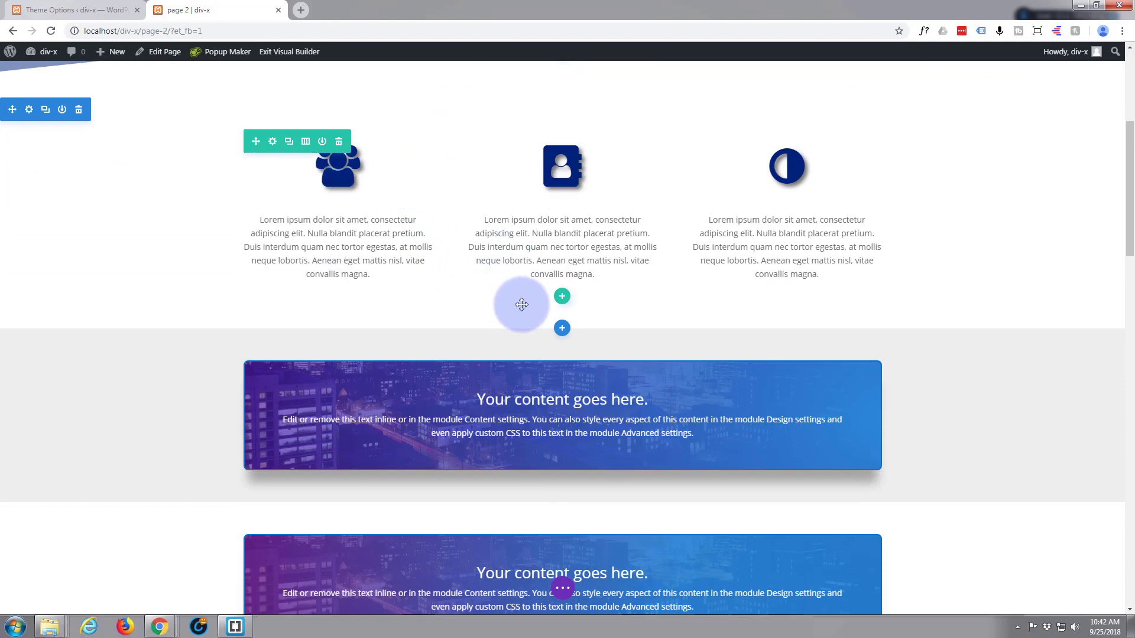
{"action": "left_click", "coordinate": [562, 329]}
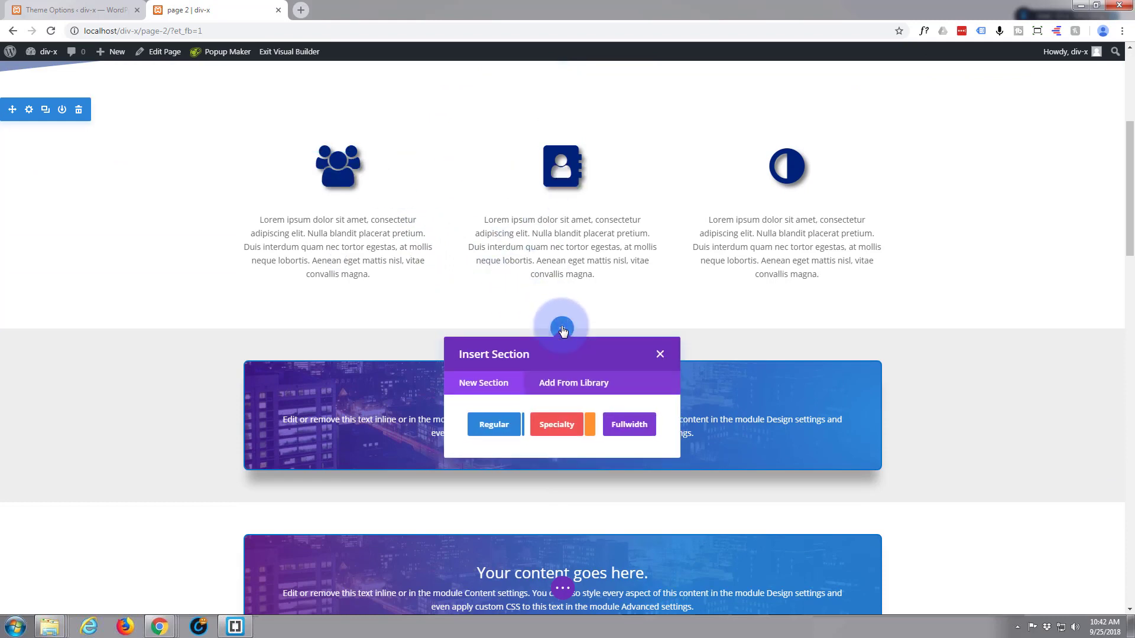
{"action": "left_click", "coordinate": [494, 430]}
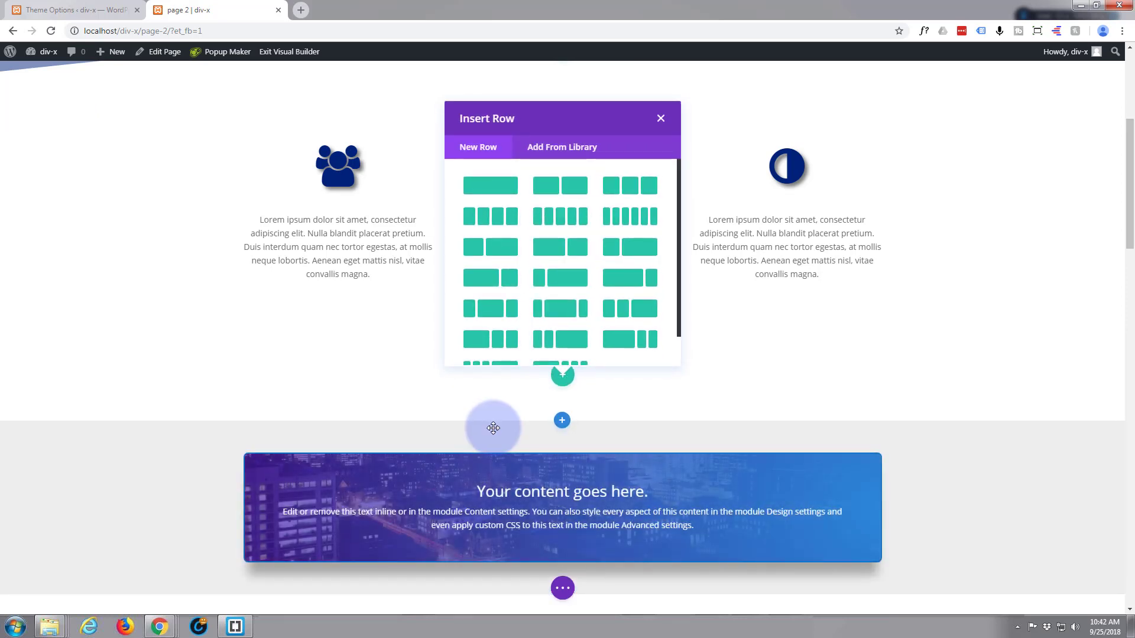
{"action": "left_click", "coordinate": [490, 217]}
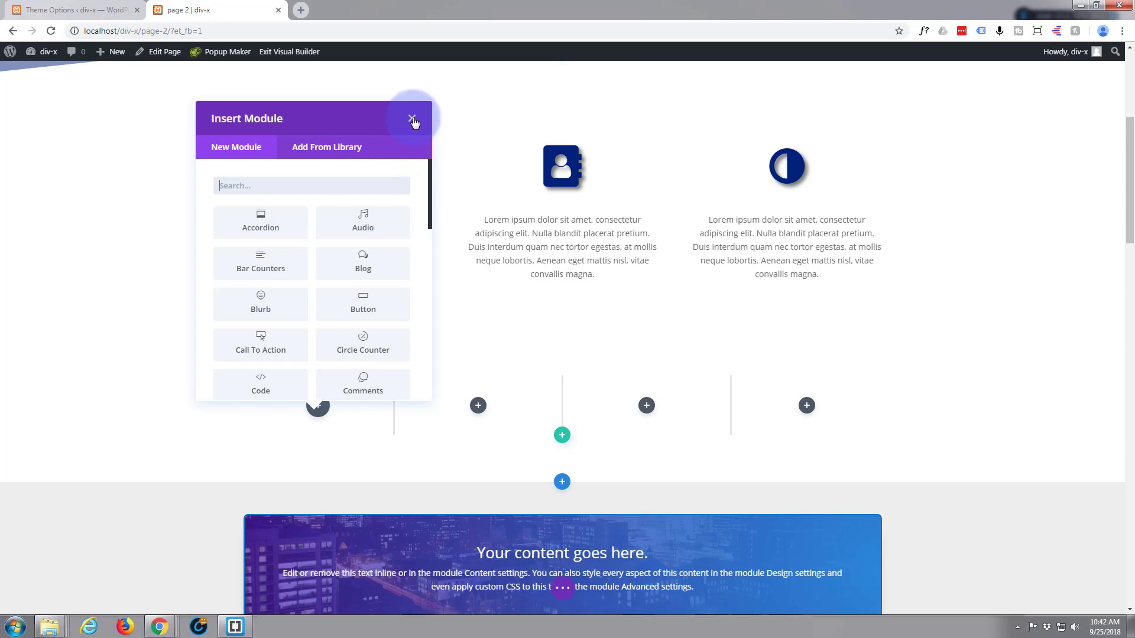
{"action": "left_click", "coordinate": [412, 120]}
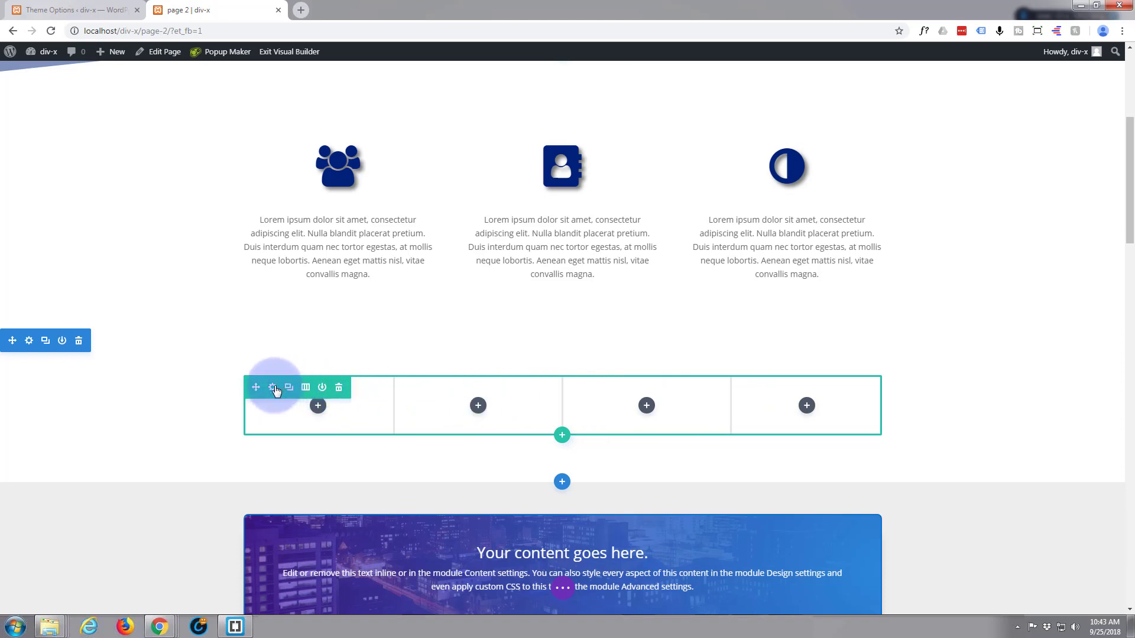
Set dress2.jpg from the media library as the Column 1 background image of the new four-column row.
{"action": "left_click", "coordinate": [273, 388]}
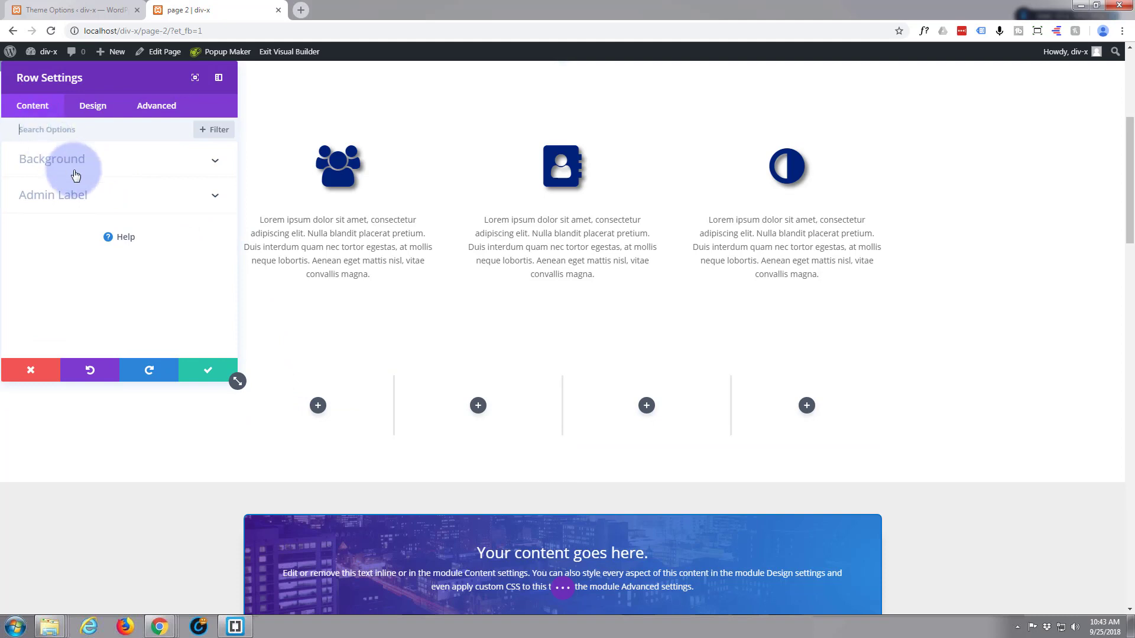
{"action": "left_click", "coordinate": [131, 168]}
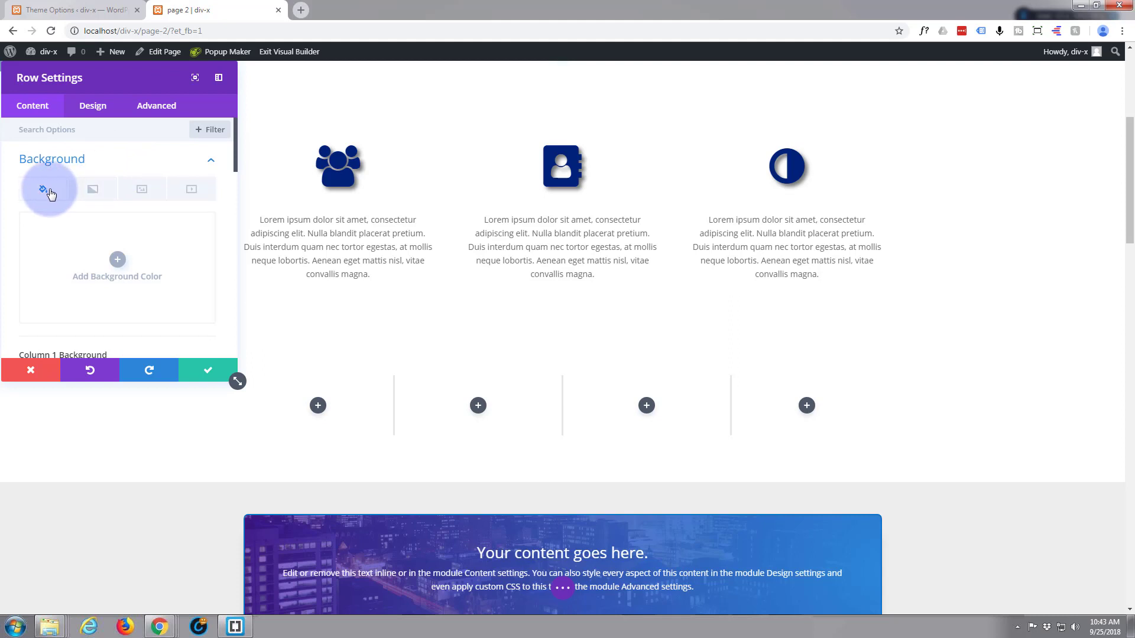
{"action": "scroll", "coordinate": [73, 197], "scroll_direction": "down", "scroll_amount": 3}
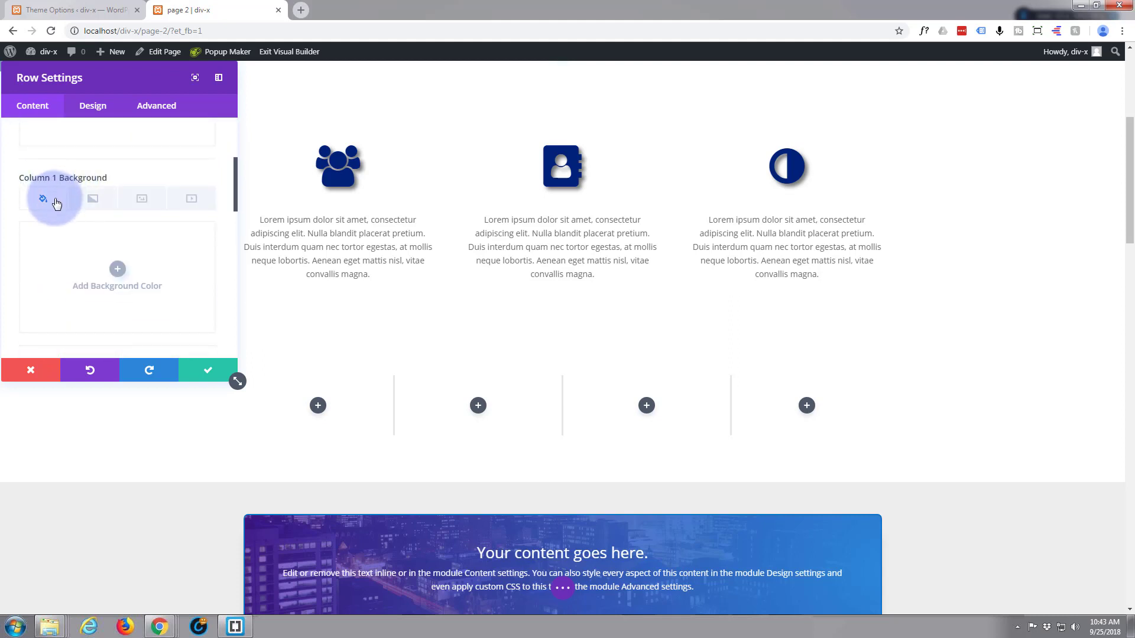
{"action": "left_click", "coordinate": [143, 202]}
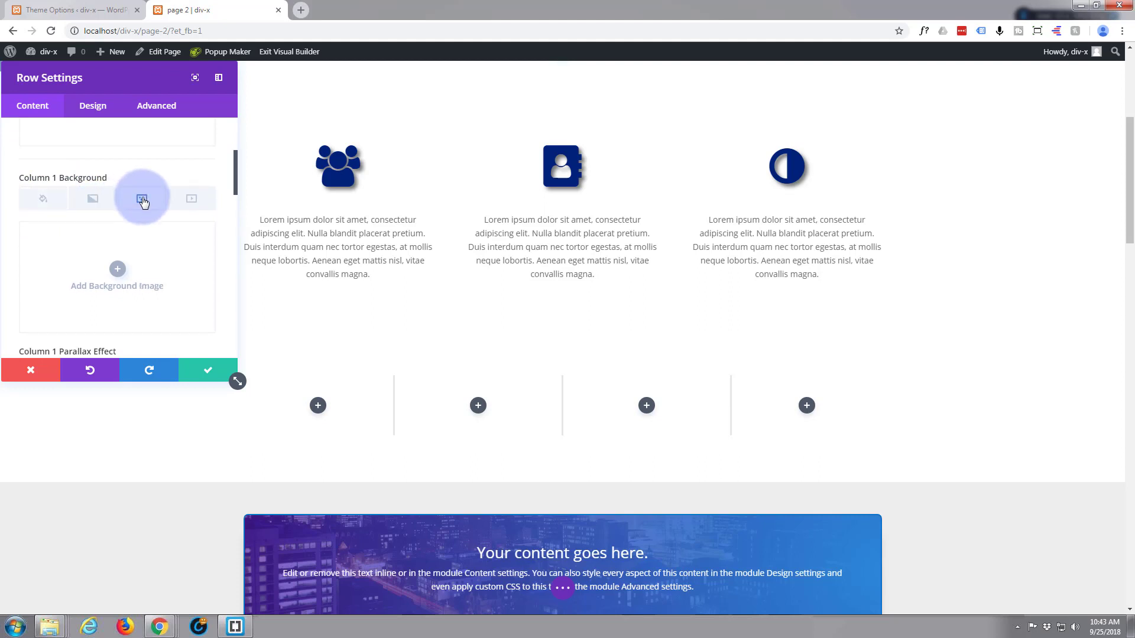
{"action": "left_click", "coordinate": [117, 271]}
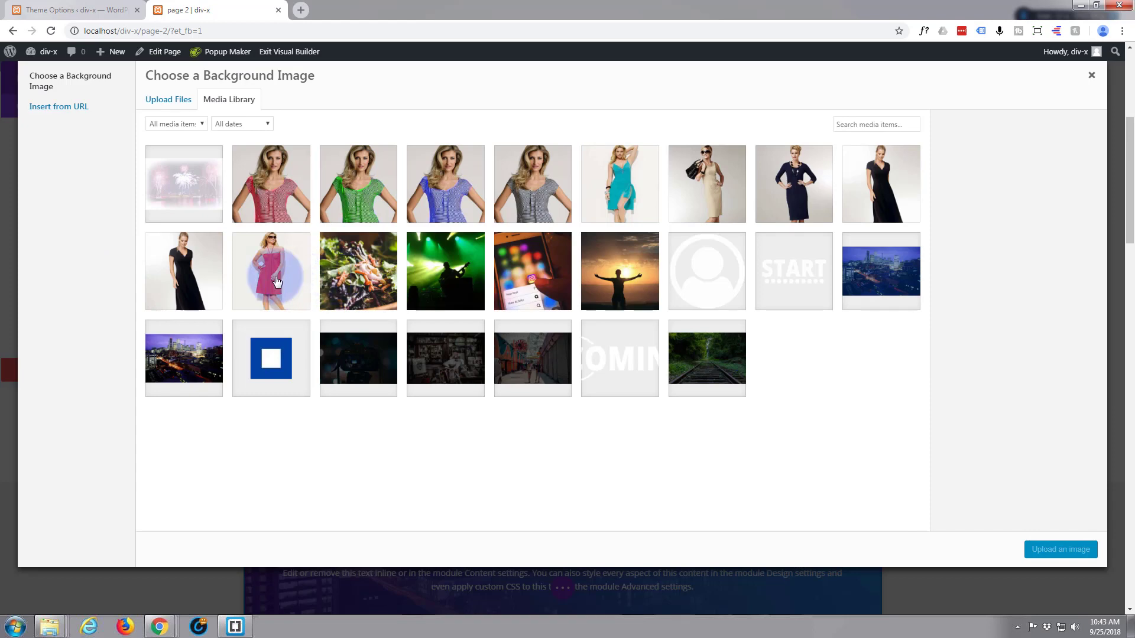
{"action": "left_click", "coordinate": [626, 188]}
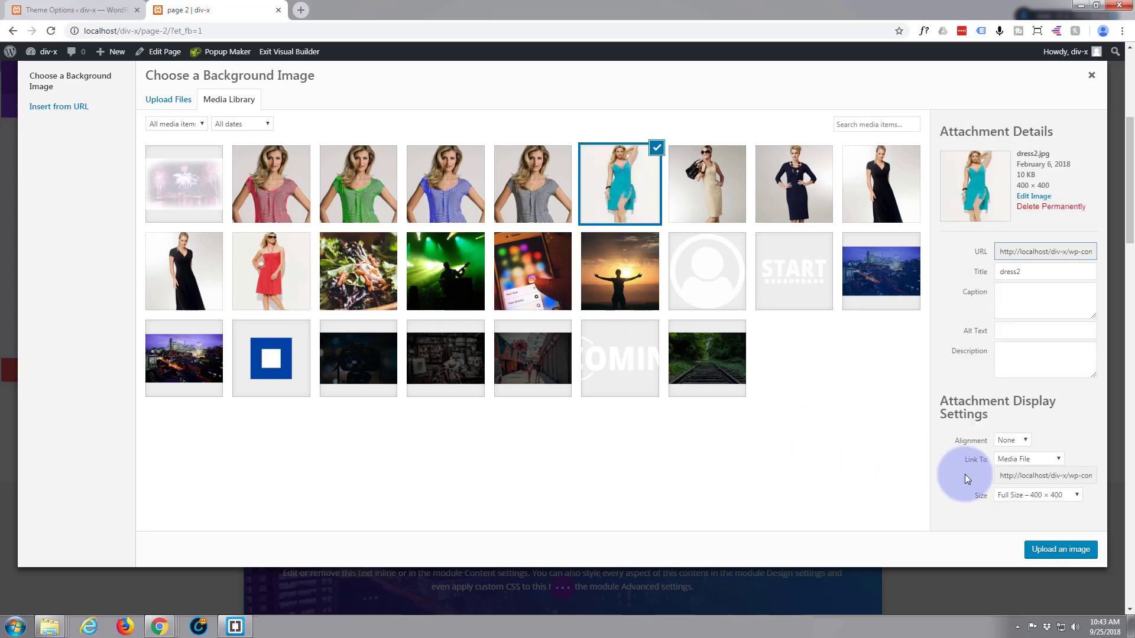
{"action": "left_click", "coordinate": [1057, 550]}
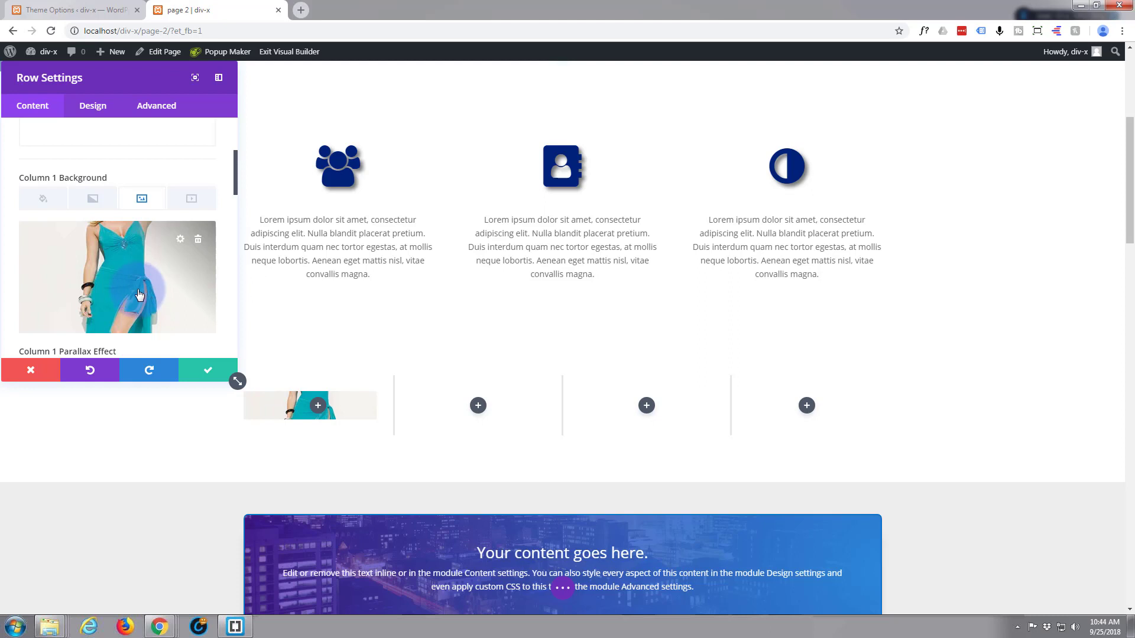
Set the row's Column 1 custom padding to 150px top and 150px bottom.
{"action": "left_click", "coordinate": [91, 108]}
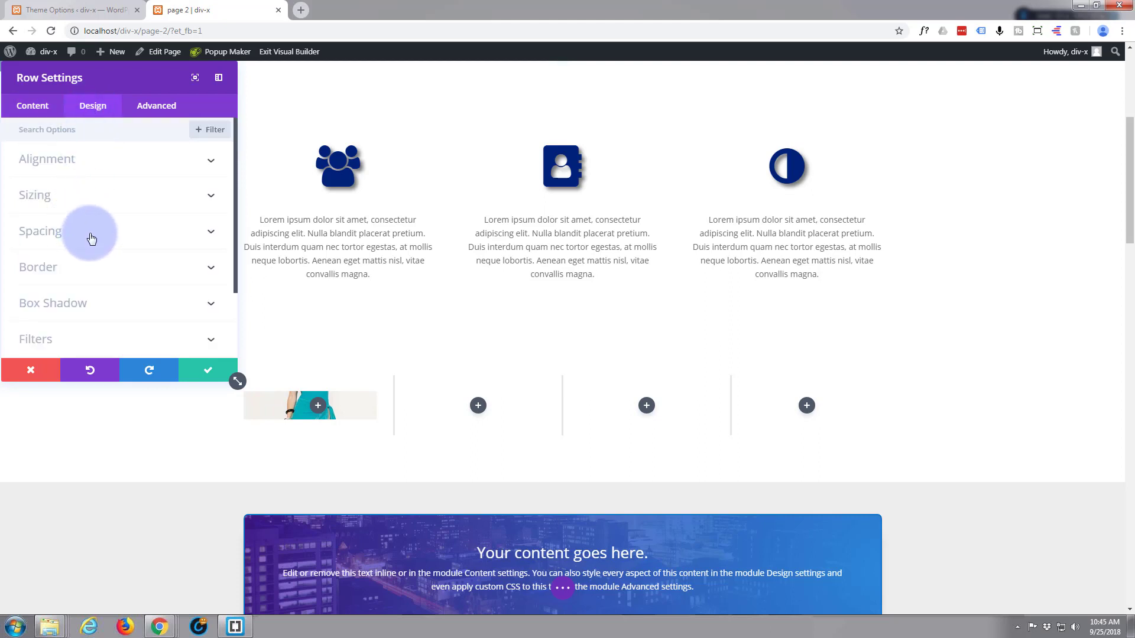
{"action": "left_click", "coordinate": [91, 233]}
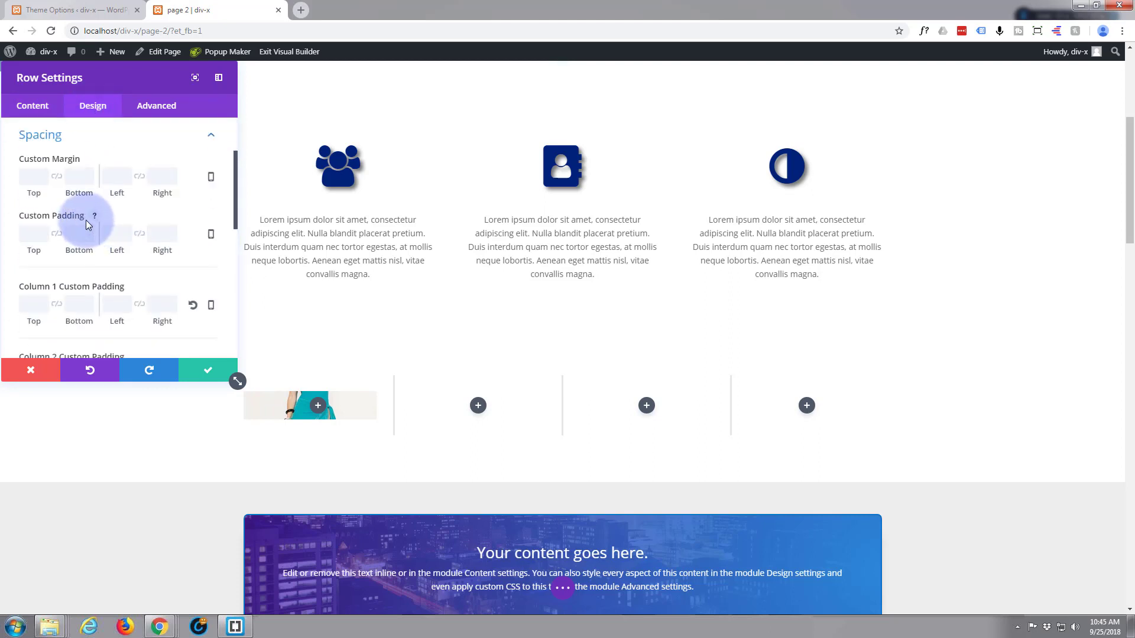
{"action": "scroll", "coordinate": [86, 225], "scroll_direction": "down", "scroll_amount": 2}
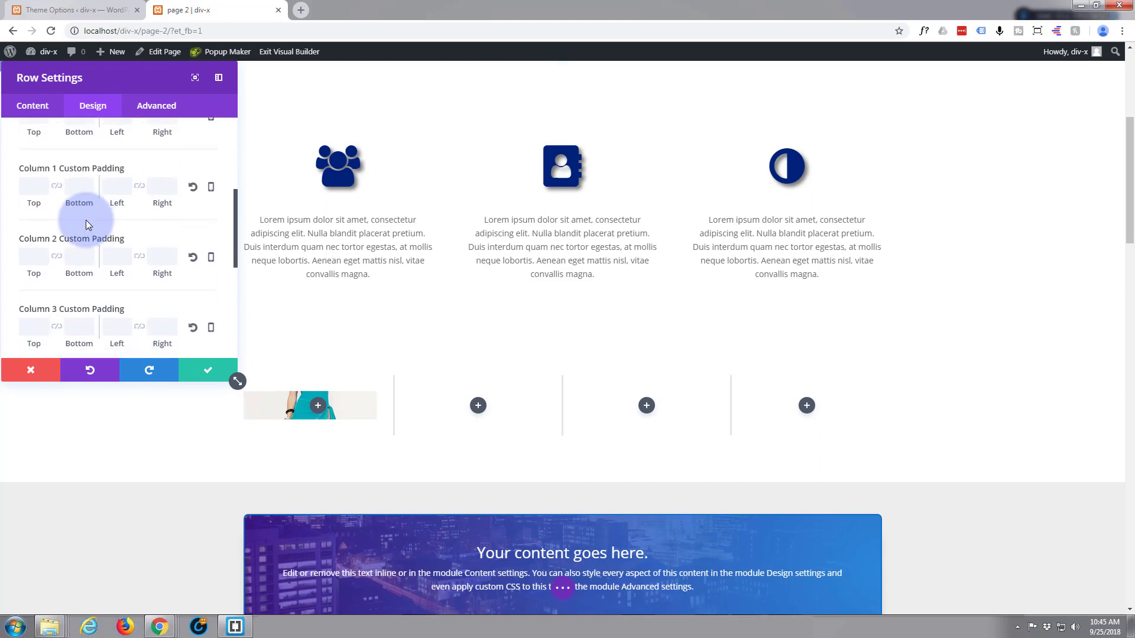
{"action": "left_click", "coordinate": [29, 182]}
{"action": "type", "text": "150"}
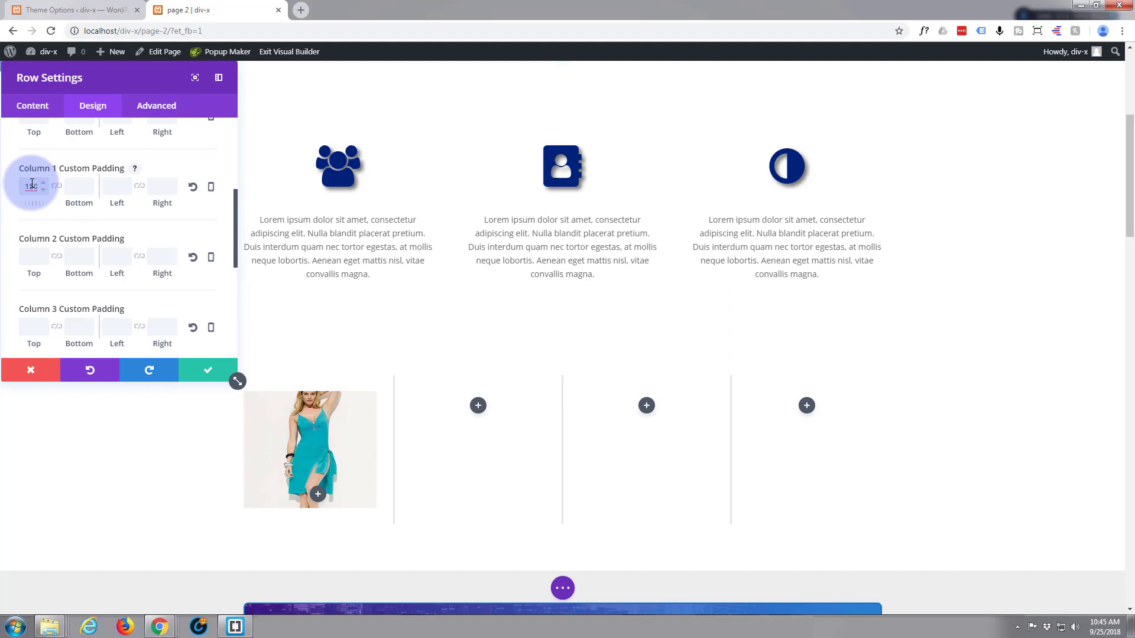
{"action": "left_click", "coordinate": [74, 191]}
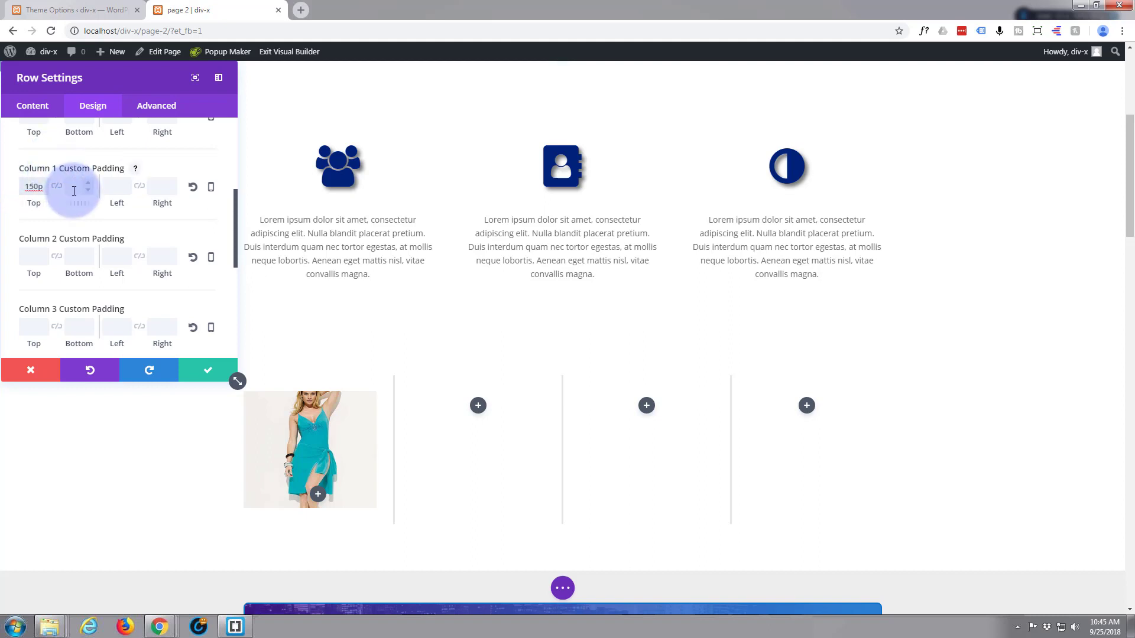
{"action": "type", "text": "150p"}
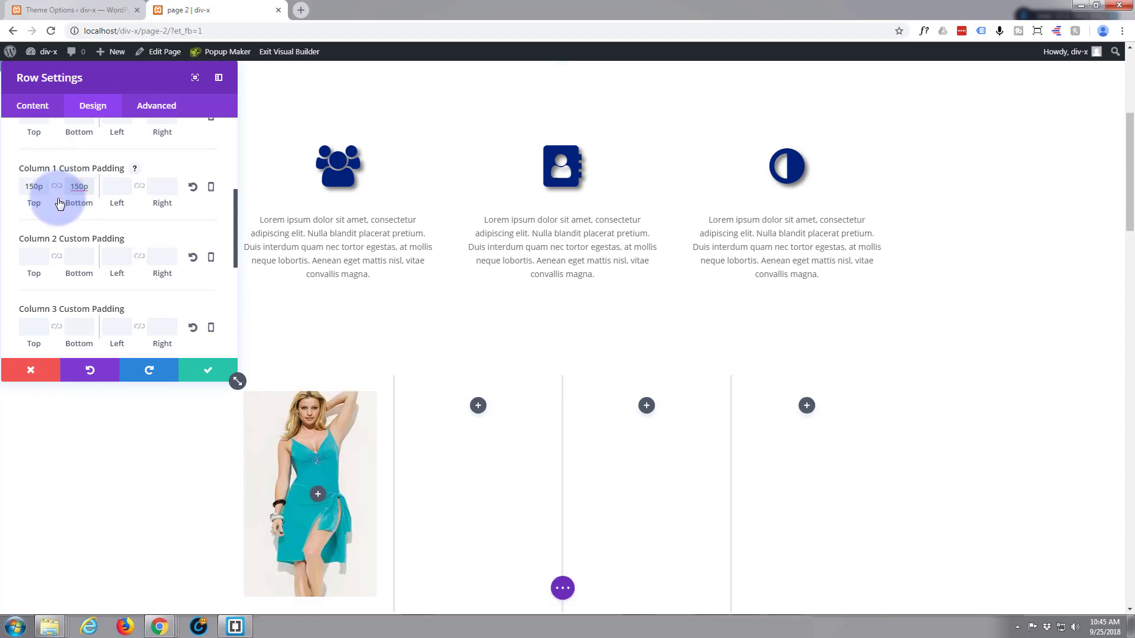
{"action": "left_click", "coordinate": [42, 203]}
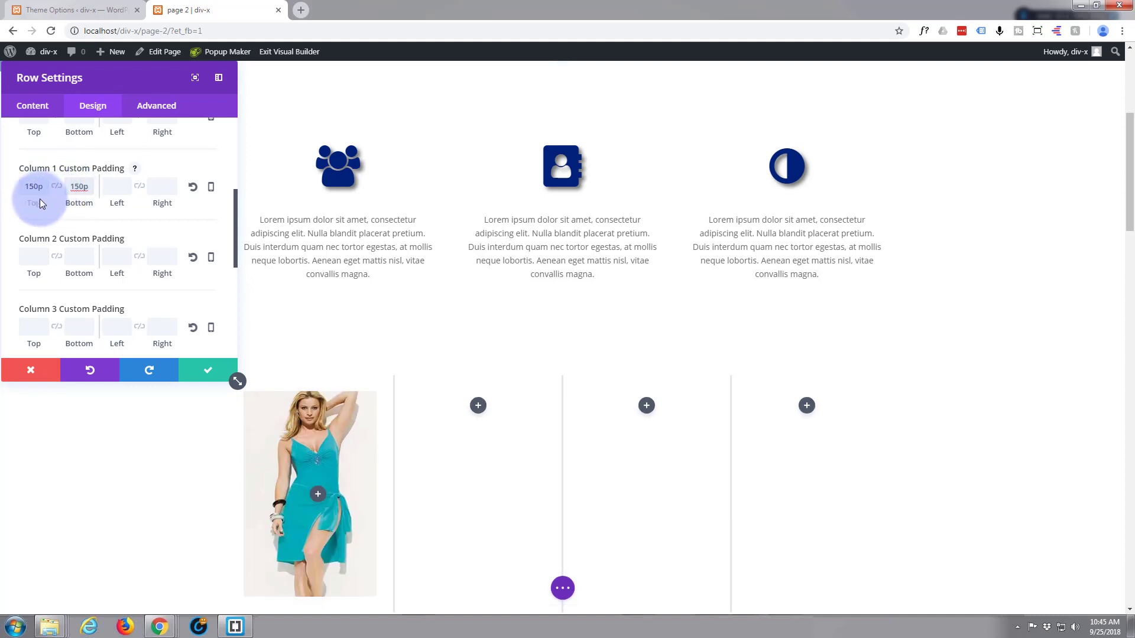
Copy the Column 1 padding value and apply 150px top and bottom custom padding to Column 2.
{"action": "scroll", "coordinate": [43, 205], "scroll_direction": "down", "scroll_amount": 3}
{"action": "scroll", "coordinate": [286, 434], "scroll_direction": "down", "scroll_amount": 1}
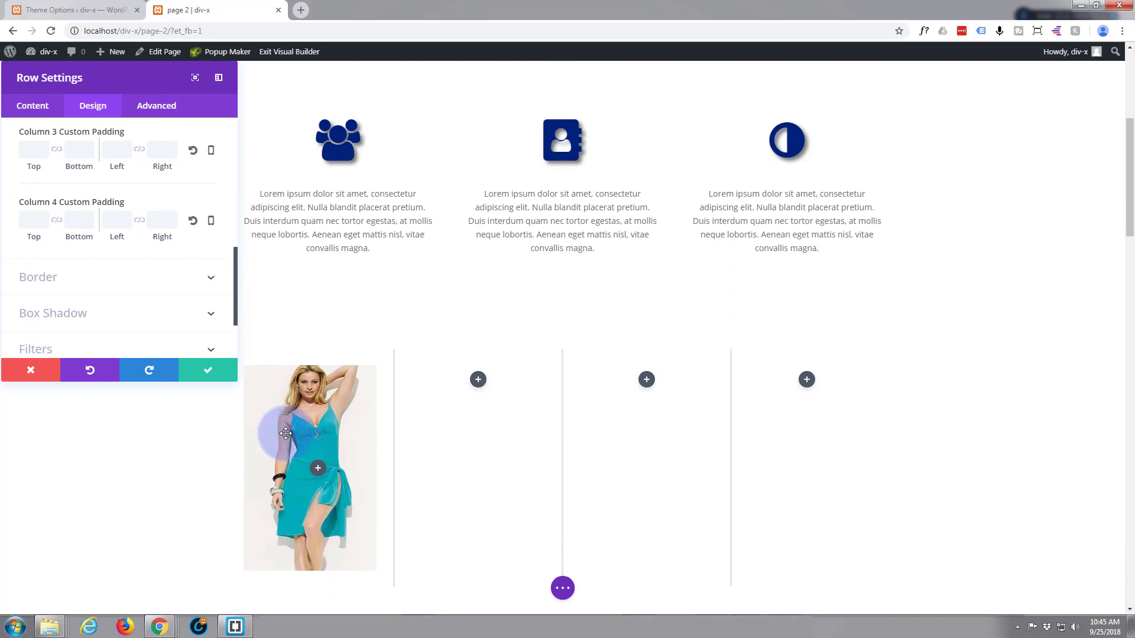
{"action": "scroll", "coordinate": [286, 433], "scroll_direction": "down", "scroll_amount": 2}
{"action": "scroll", "coordinate": [286, 434], "scroll_direction": "up", "scroll_amount": 1}
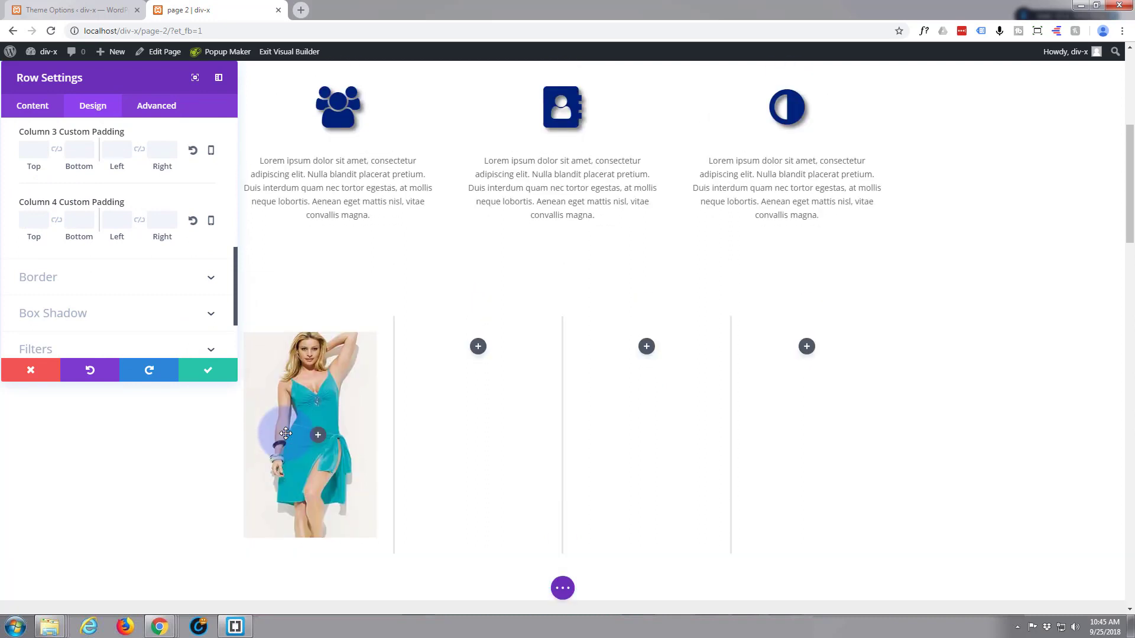
{"action": "scroll", "coordinate": [57, 202], "scroll_direction": "up", "scroll_amount": 2}
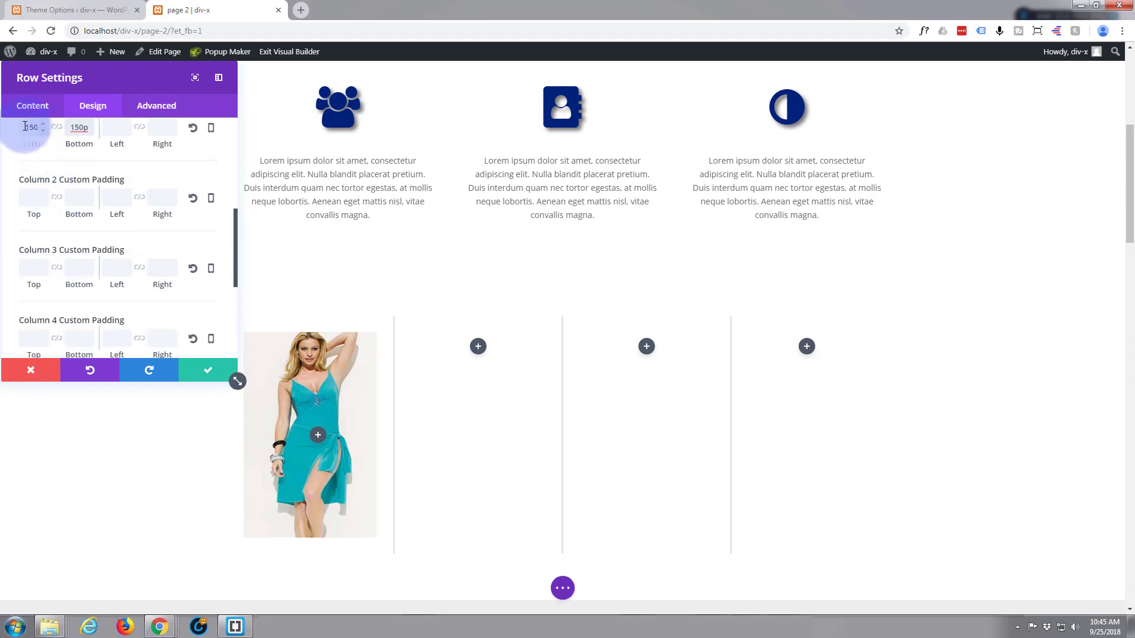
{"action": "left_click_drag", "start_coordinate": [33, 127], "coordinate": [42, 141]}
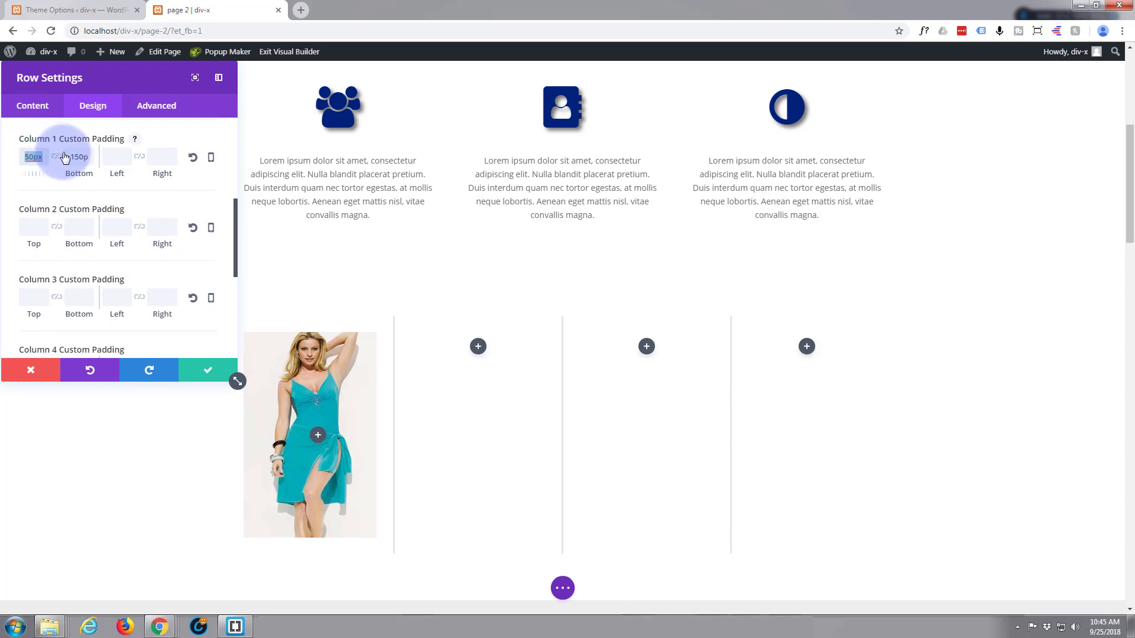
{"action": "scroll", "coordinate": [57, 197], "scroll_direction": "down", "scroll_amount": 2}
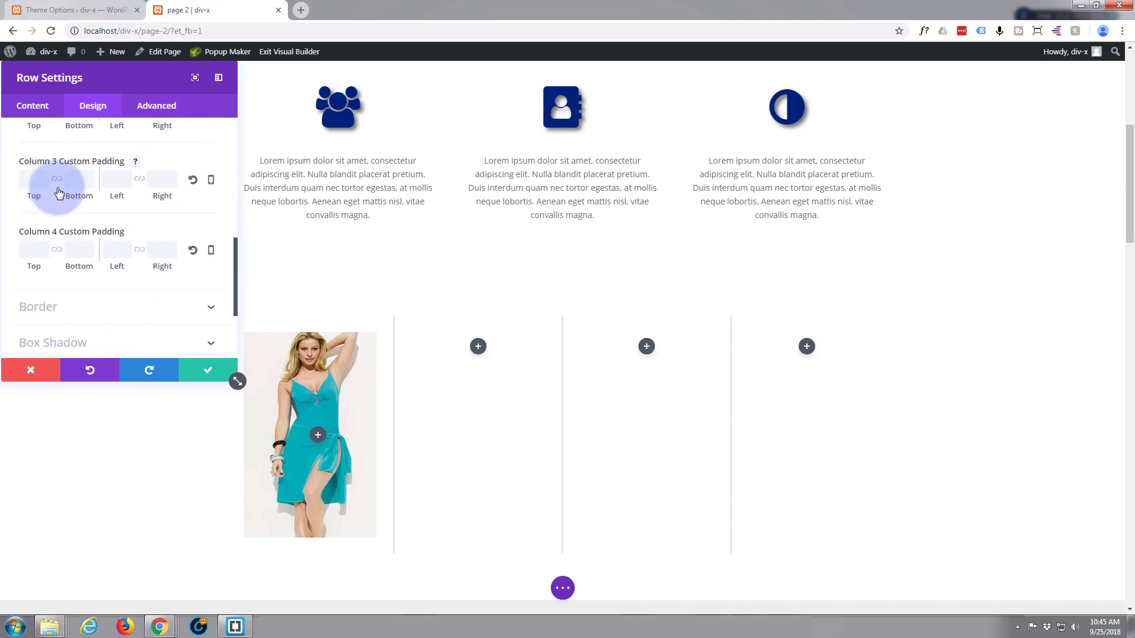
{"action": "scroll", "coordinate": [58, 192], "scroll_direction": "up", "scroll_amount": 1}
{"action": "left_click", "coordinate": [35, 166]}
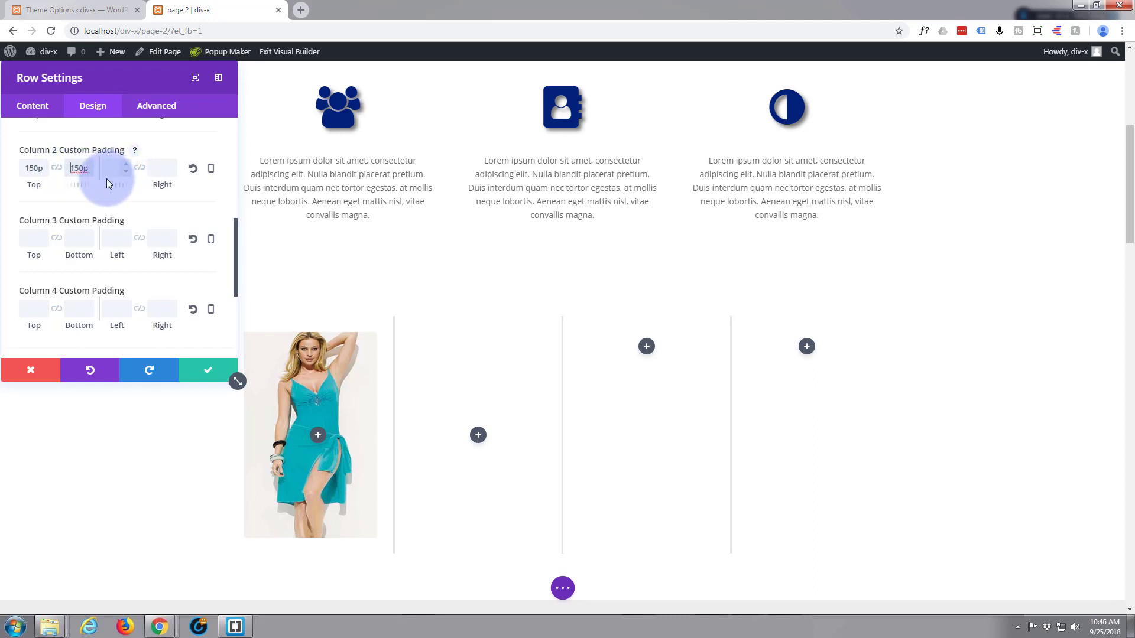
Set the custom padding of Columns 3 and 4 to 150px top and bottom.
{"action": "scroll", "coordinate": [82, 184], "scroll_direction": "down", "scroll_amount": 1}
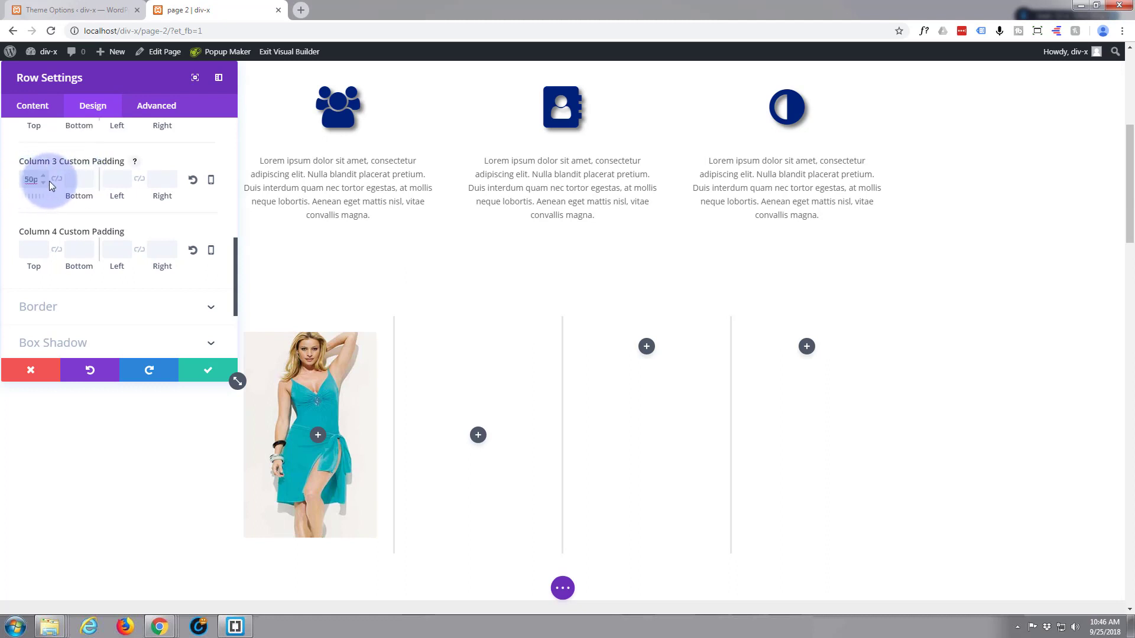
{"action": "type", "text": "x"}
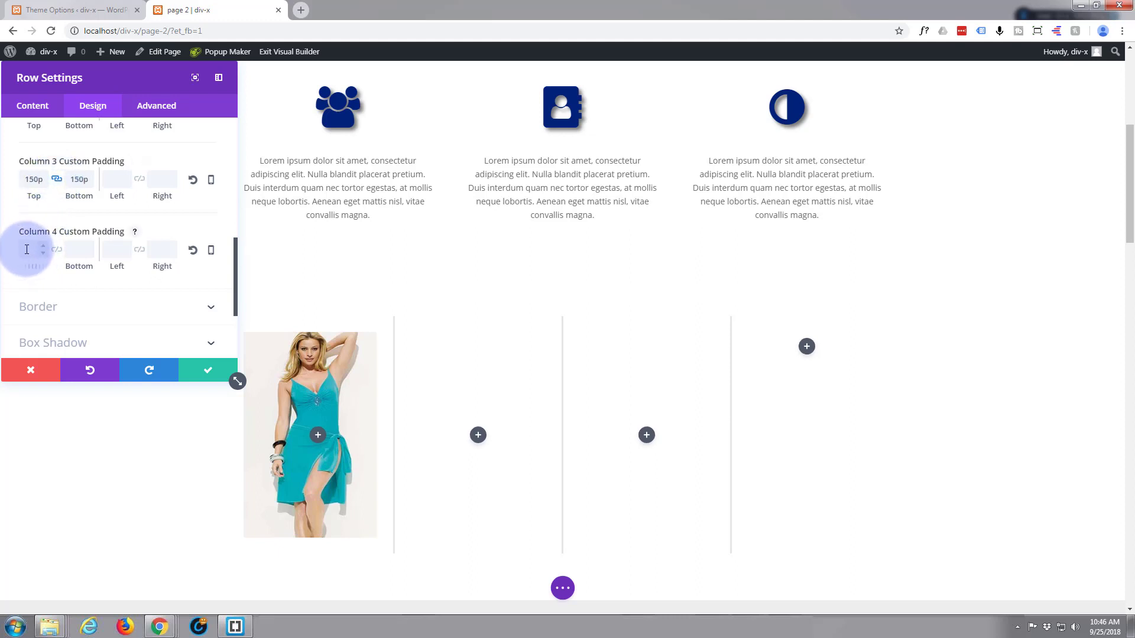
{"action": "left_click", "coordinate": [28, 249]}
{"action": "type", "text": "50px"}
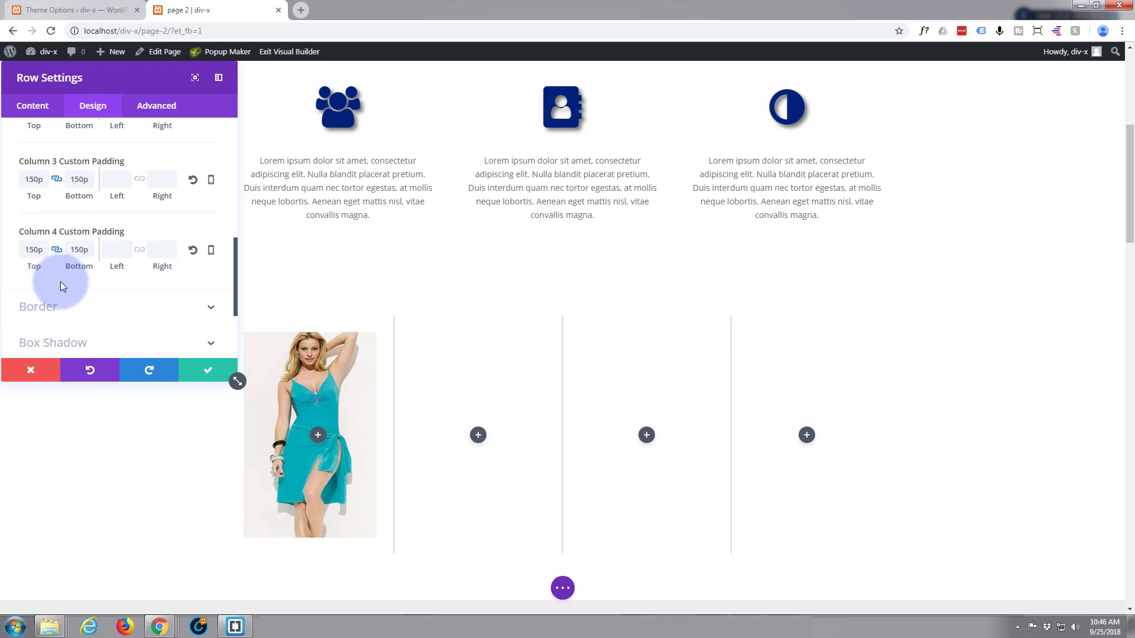
Set dress1.jpg from the media library as the row's Column 2 background image.
{"action": "scroll", "coordinate": [62, 286], "scroll_direction": "up", "scroll_amount": 1}
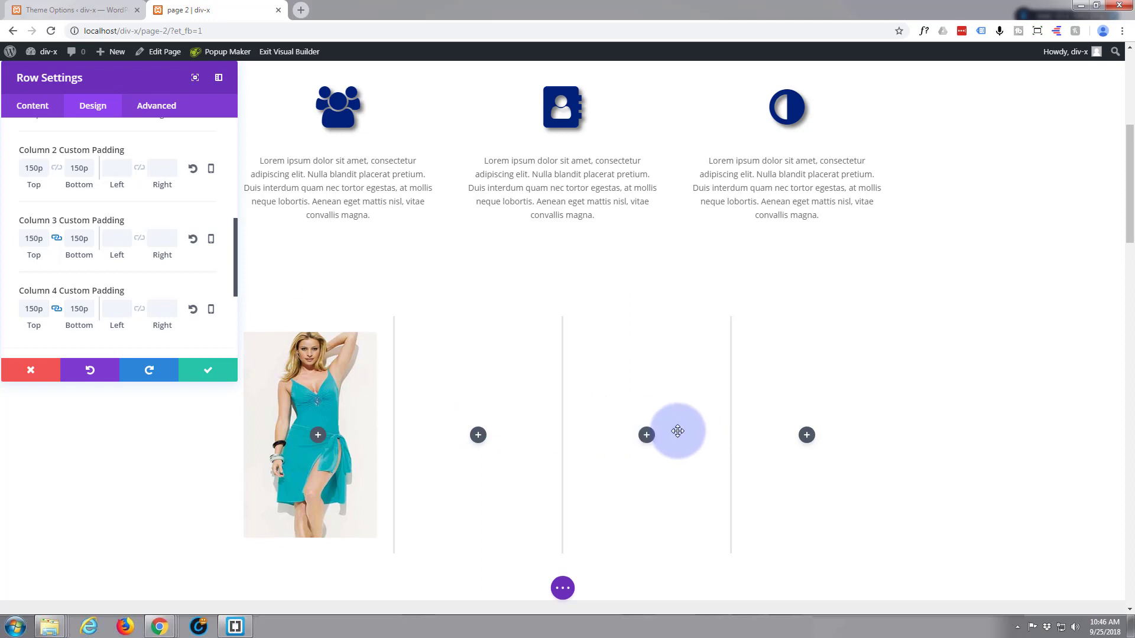
{"action": "scroll", "coordinate": [85, 230], "scroll_direction": "up", "scroll_amount": 2}
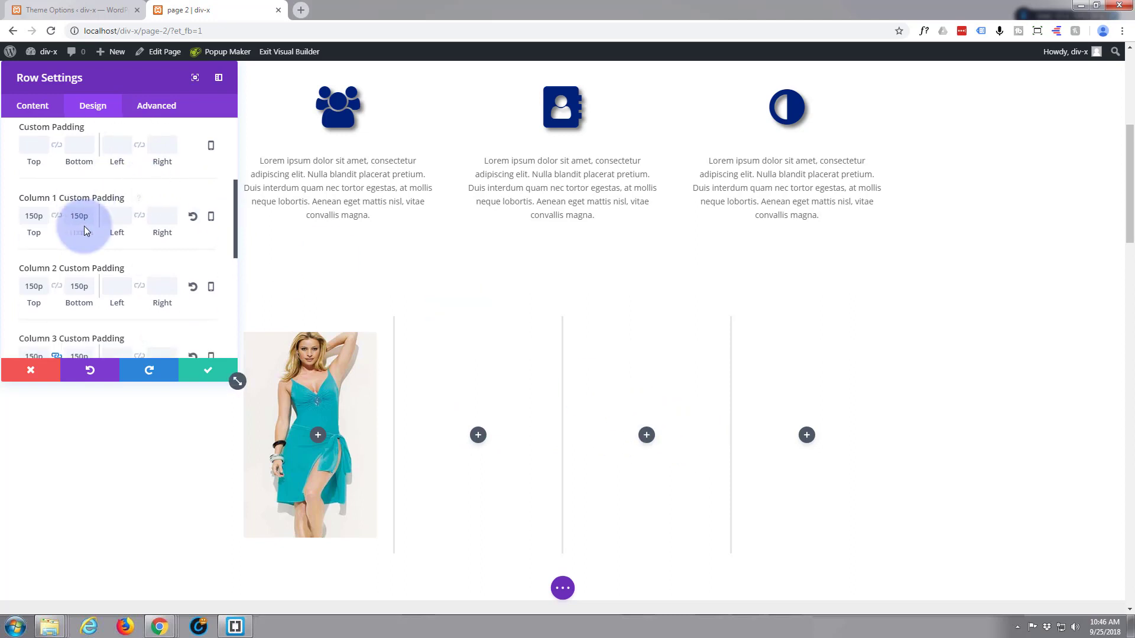
{"action": "scroll", "coordinate": [77, 225], "scroll_direction": "up", "scroll_amount": 2}
{"action": "left_click", "coordinate": [31, 107]}
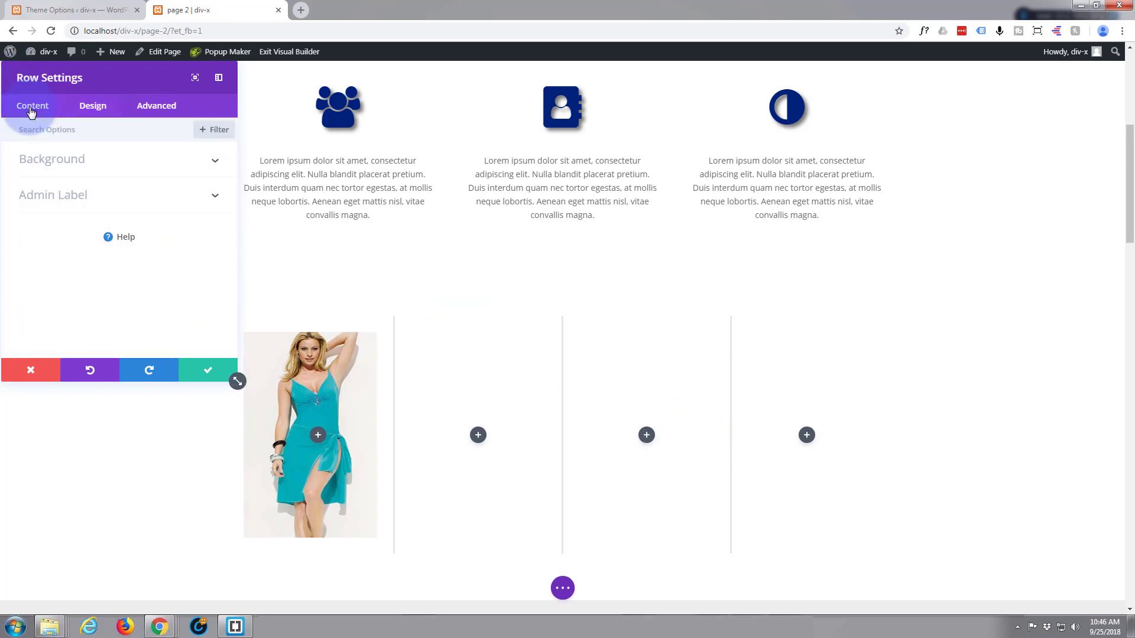
{"action": "left_click", "coordinate": [97, 159]}
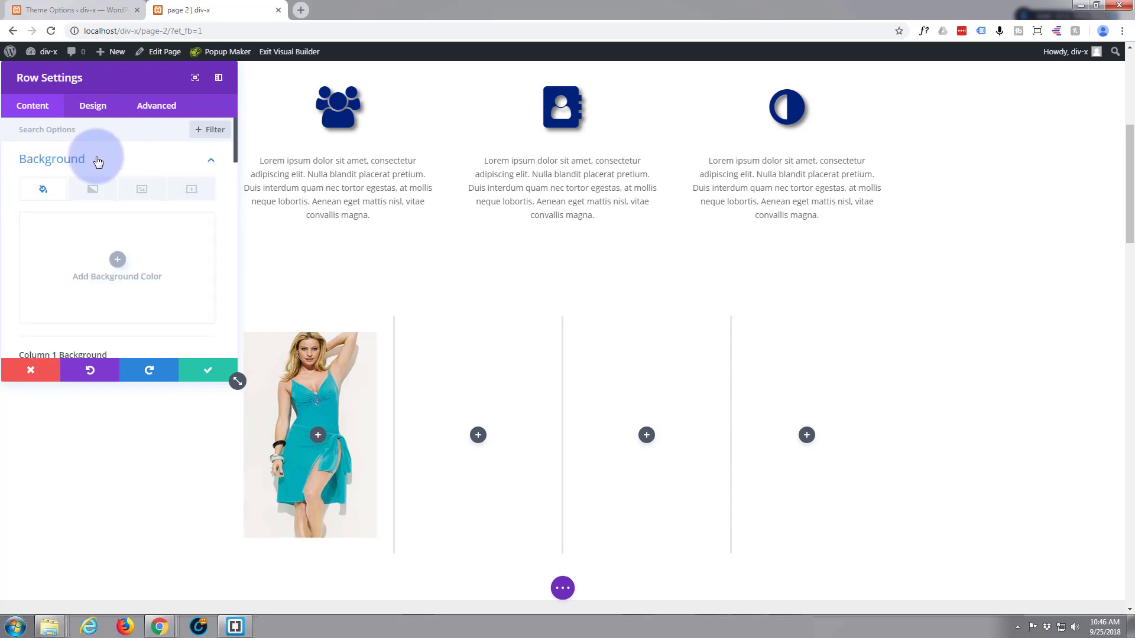
{"action": "scroll", "coordinate": [95, 227], "scroll_direction": "down", "scroll_amount": 3}
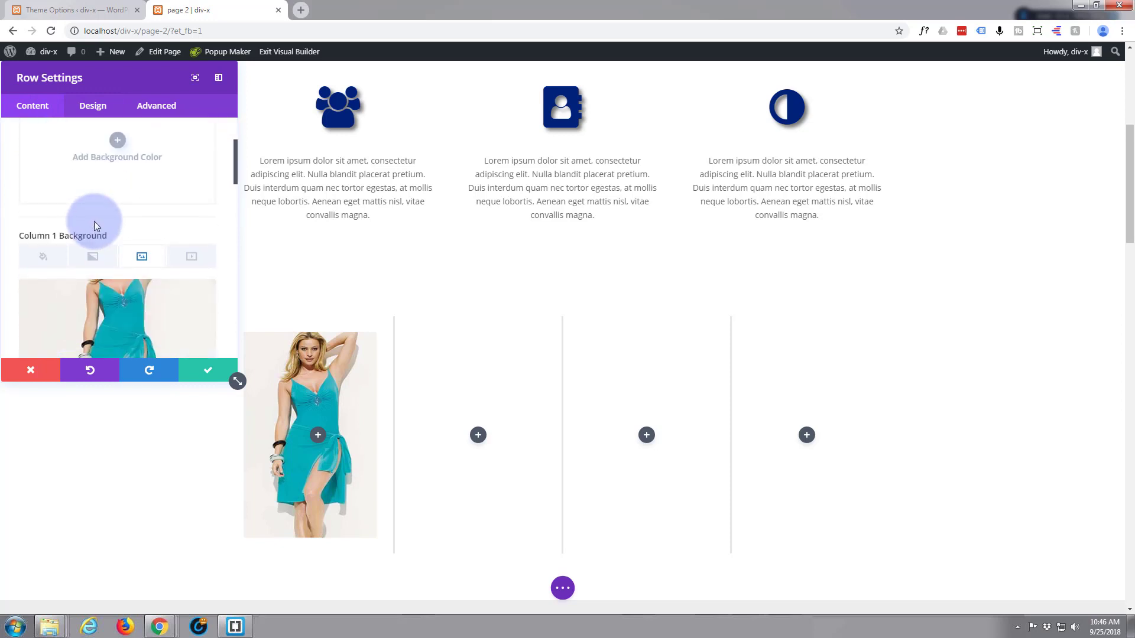
{"action": "scroll", "coordinate": [94, 226], "scroll_direction": "down", "scroll_amount": 2}
{"action": "scroll", "coordinate": [95, 225], "scroll_direction": "down", "scroll_amount": 2}
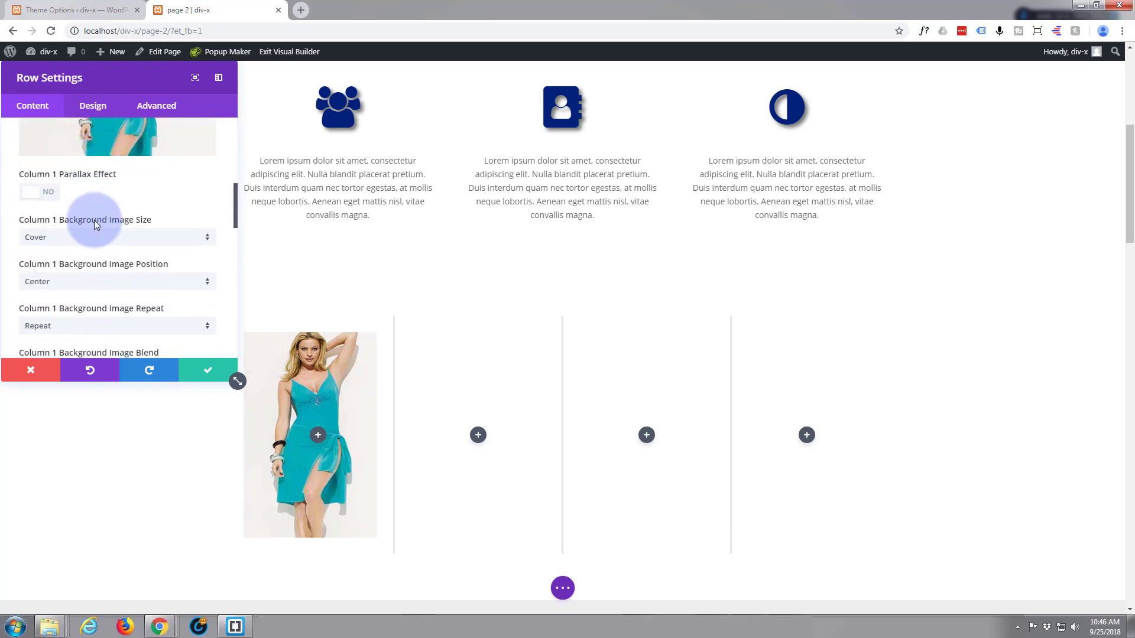
{"action": "scroll", "coordinate": [98, 228], "scroll_direction": "down", "scroll_amount": 2}
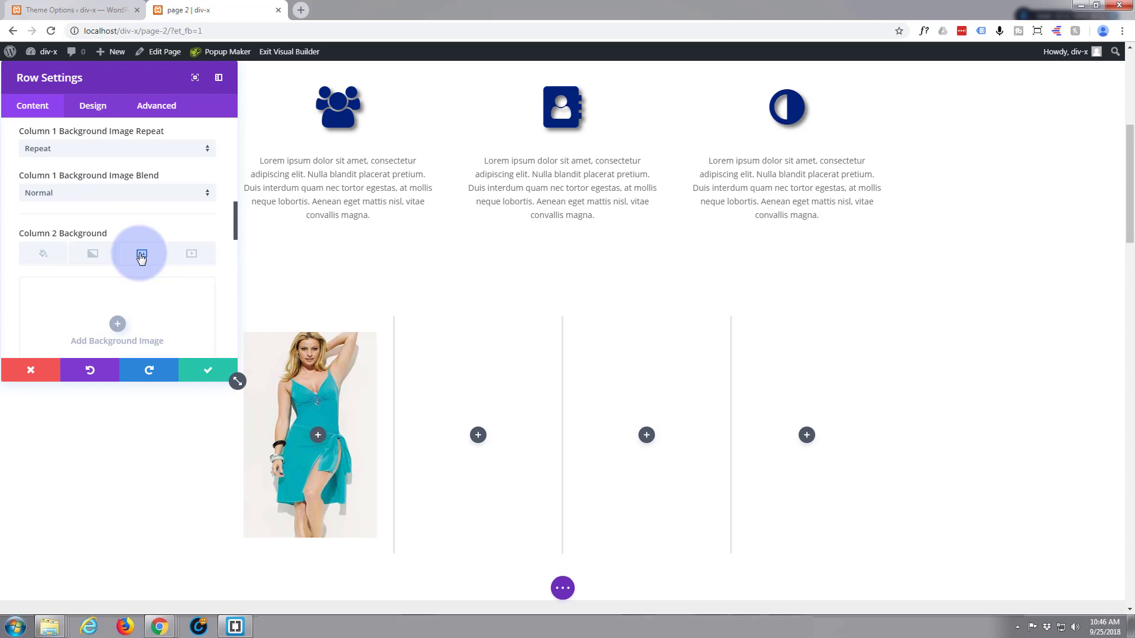
{"action": "left_click", "coordinate": [118, 324]}
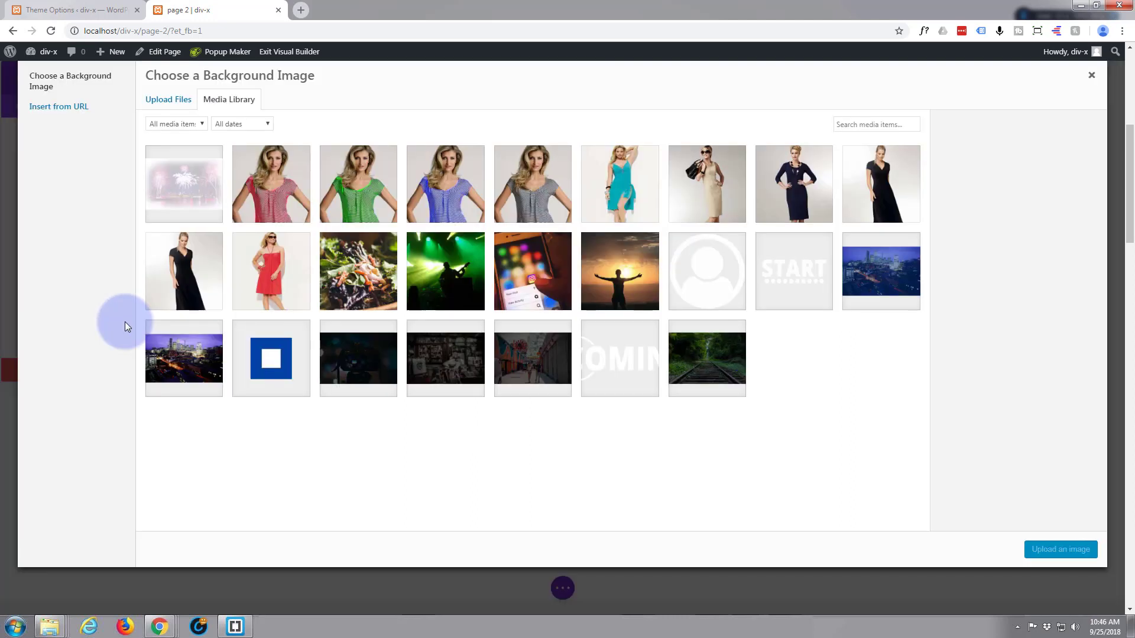
{"action": "left_click", "coordinate": [718, 182]}
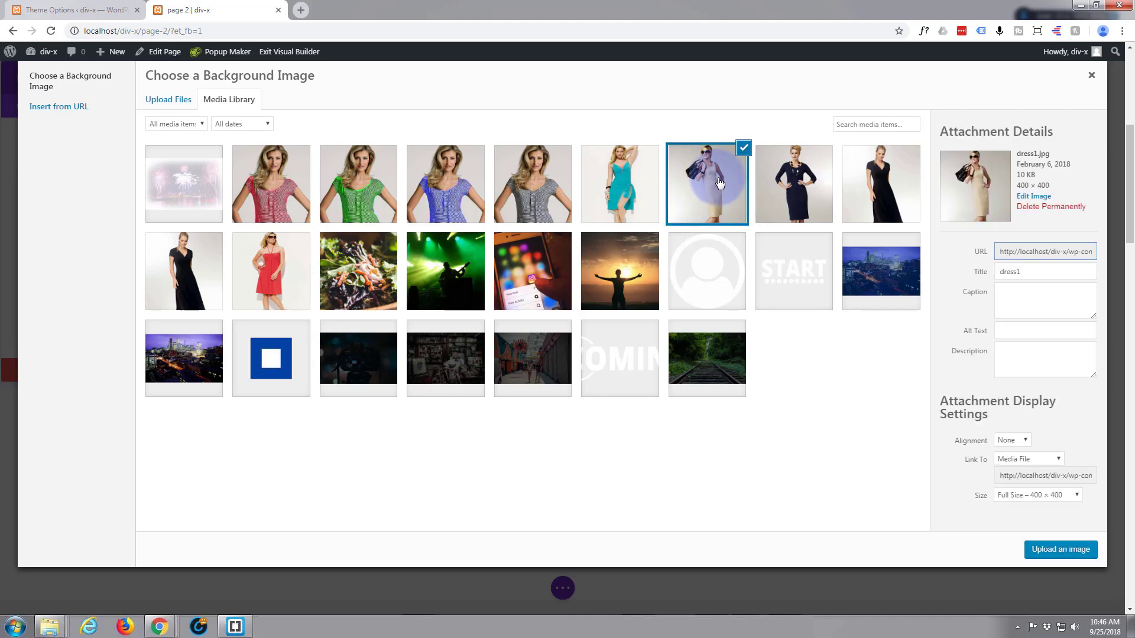
{"action": "left_click", "coordinate": [1062, 551]}
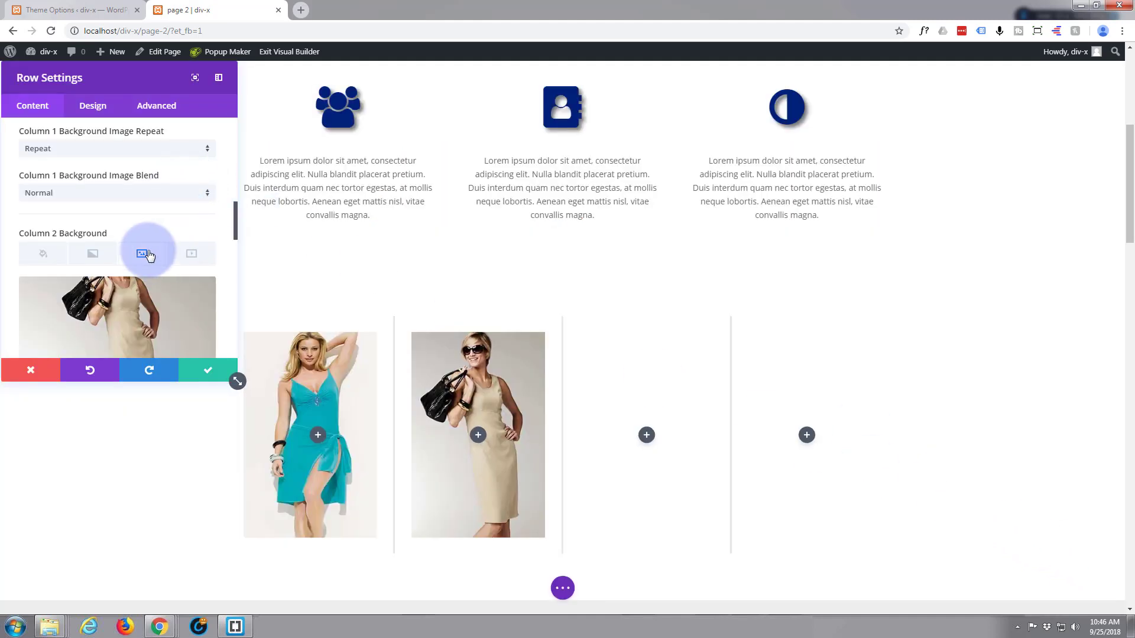
Set dress6.jpg from the media library as the row's Column 3 background image.
{"action": "scroll", "coordinate": [148, 254], "scroll_direction": "down", "scroll_amount": 5}
{"action": "scroll", "coordinate": [147, 254], "scroll_direction": "down", "scroll_amount": 1}
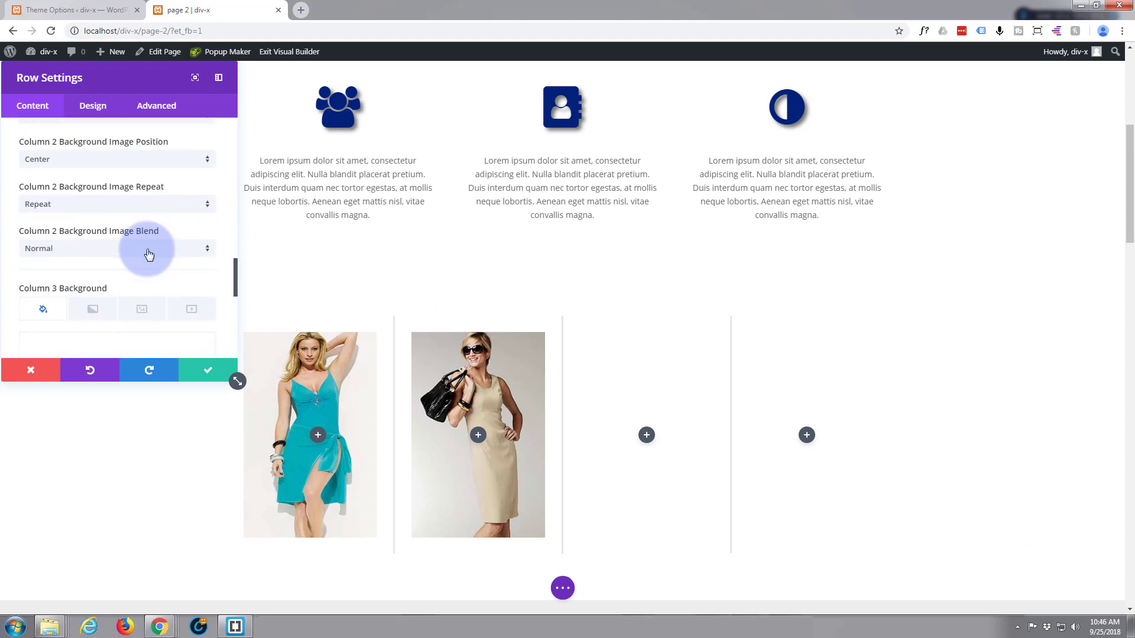
{"action": "scroll", "coordinate": [149, 254], "scroll_direction": "down", "scroll_amount": 1}
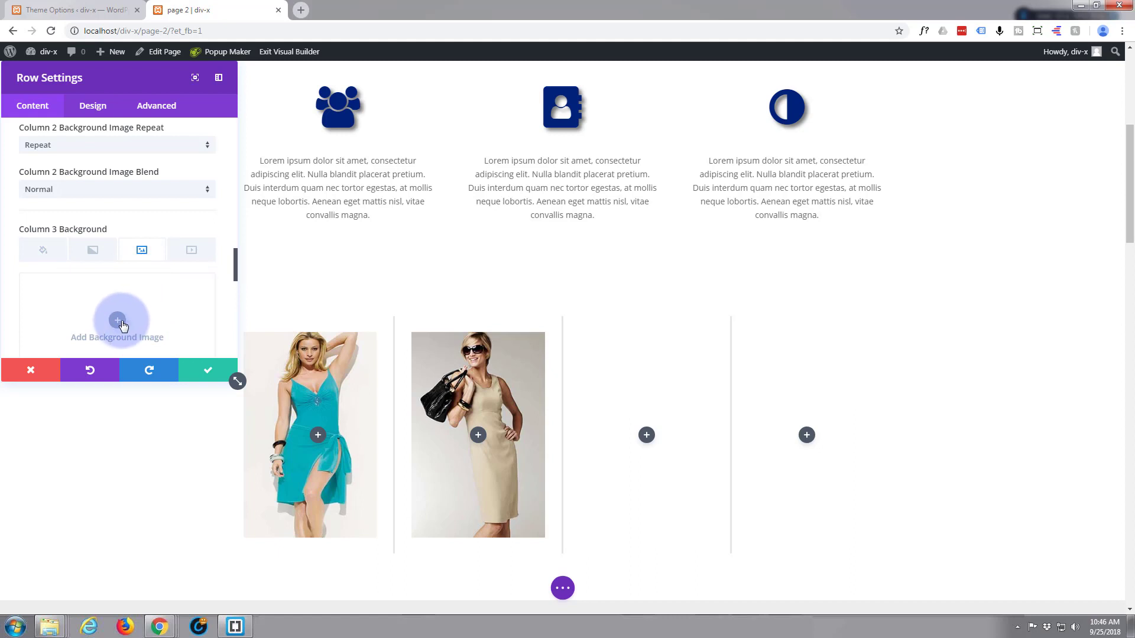
{"action": "left_click", "coordinate": [118, 323]}
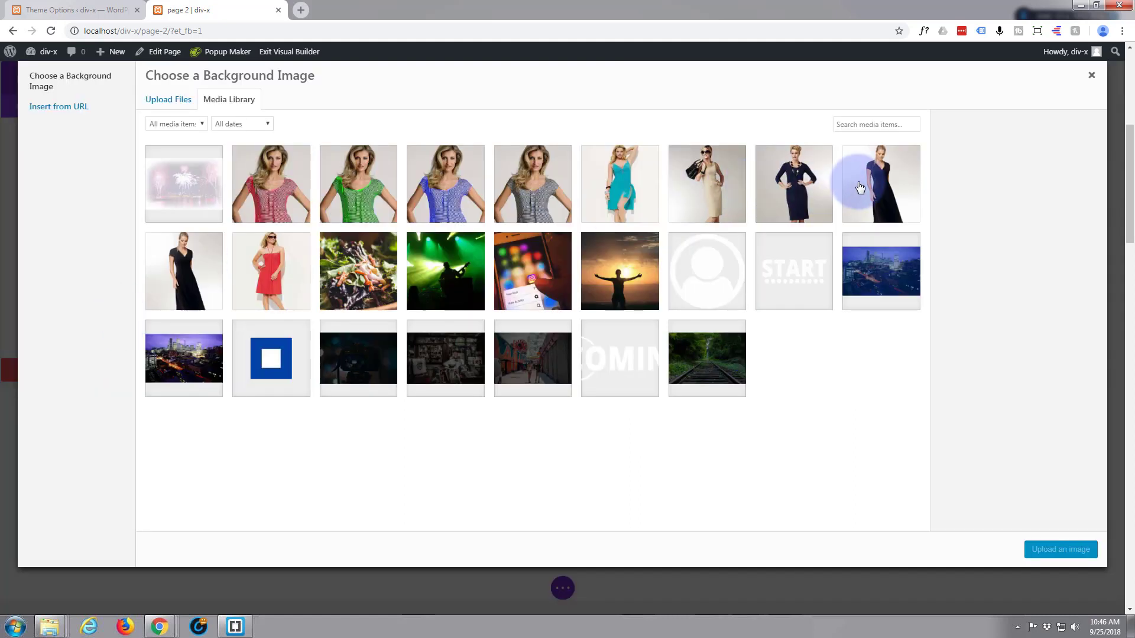
{"action": "left_click", "coordinate": [809, 187]}
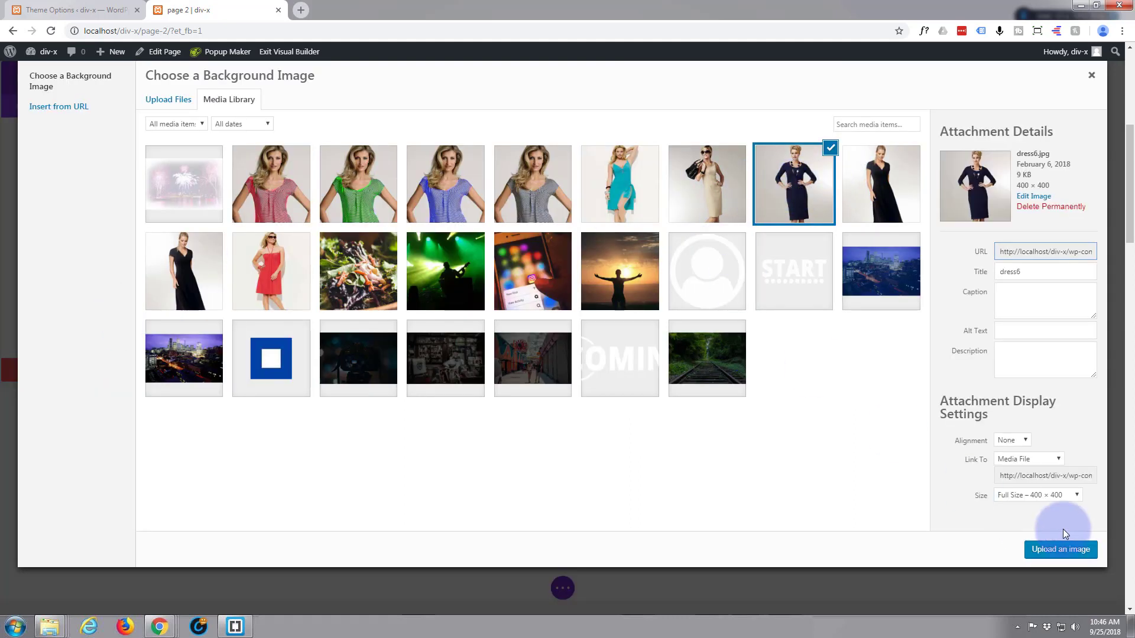
{"action": "left_click", "coordinate": [1056, 551]}
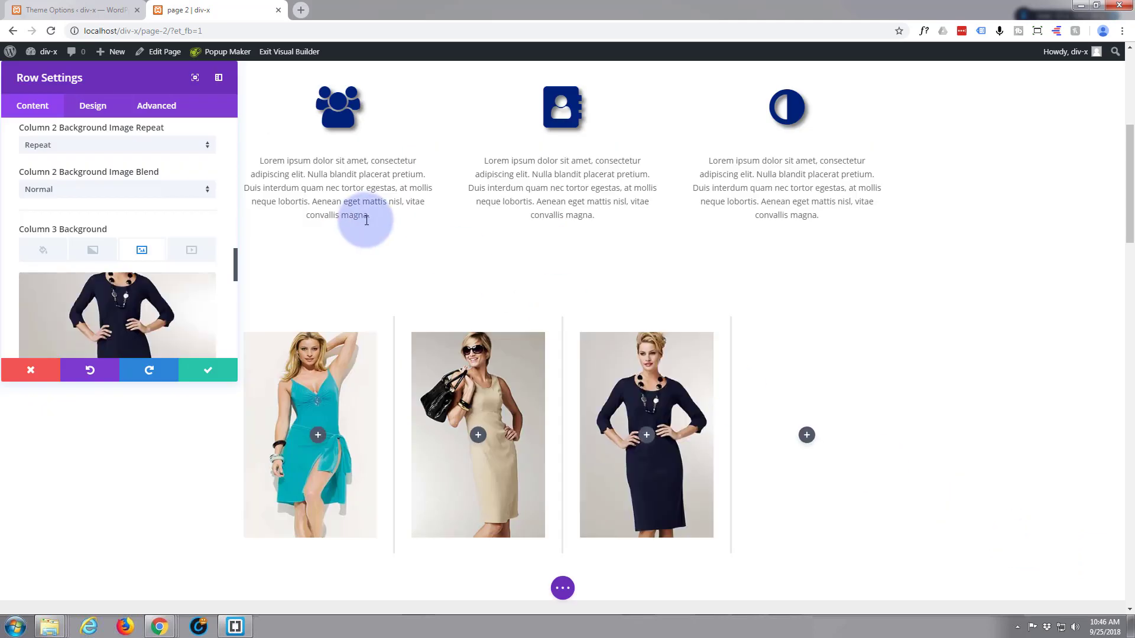
Set dress3.jpg from the media library as the row's Column 4 background image and save the row settings.
{"action": "scroll", "coordinate": [85, 300], "scroll_direction": "down", "scroll_amount": 3}
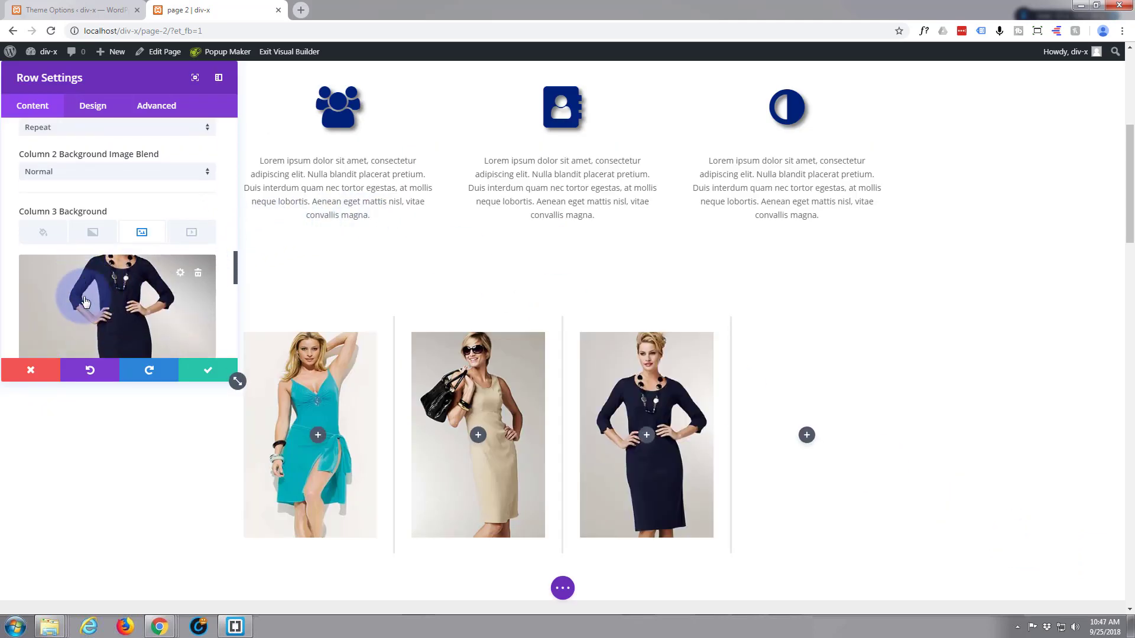
{"action": "scroll", "coordinate": [85, 301], "scroll_direction": "down", "scroll_amount": 2}
{"action": "scroll", "coordinate": [83, 297], "scroll_direction": "down", "scroll_amount": 5}
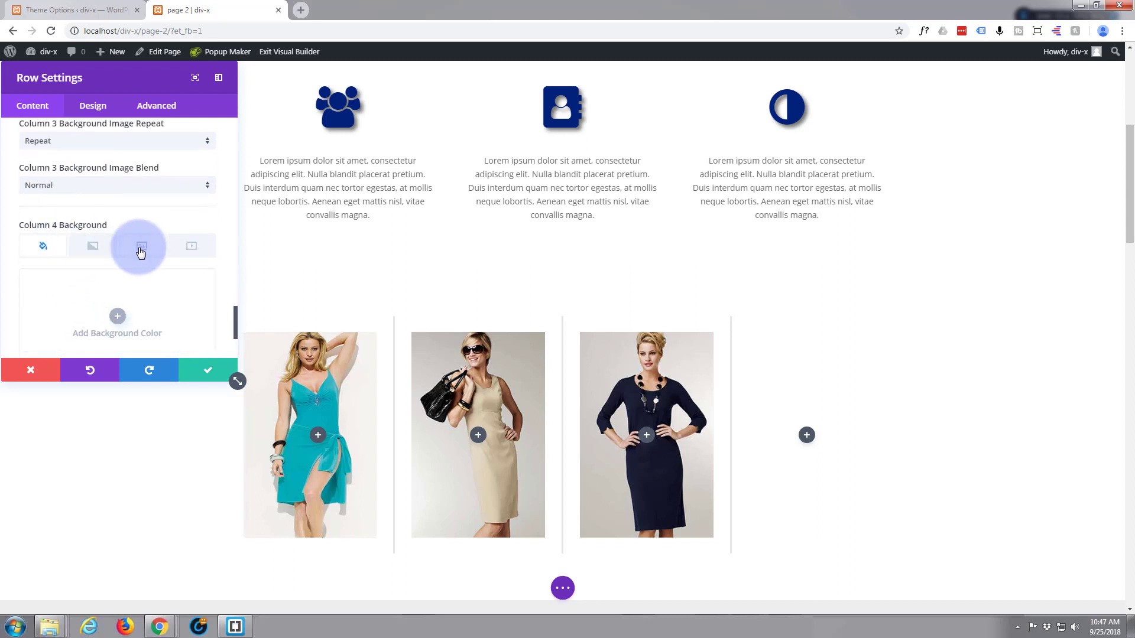
{"action": "left_click", "coordinate": [143, 247]}
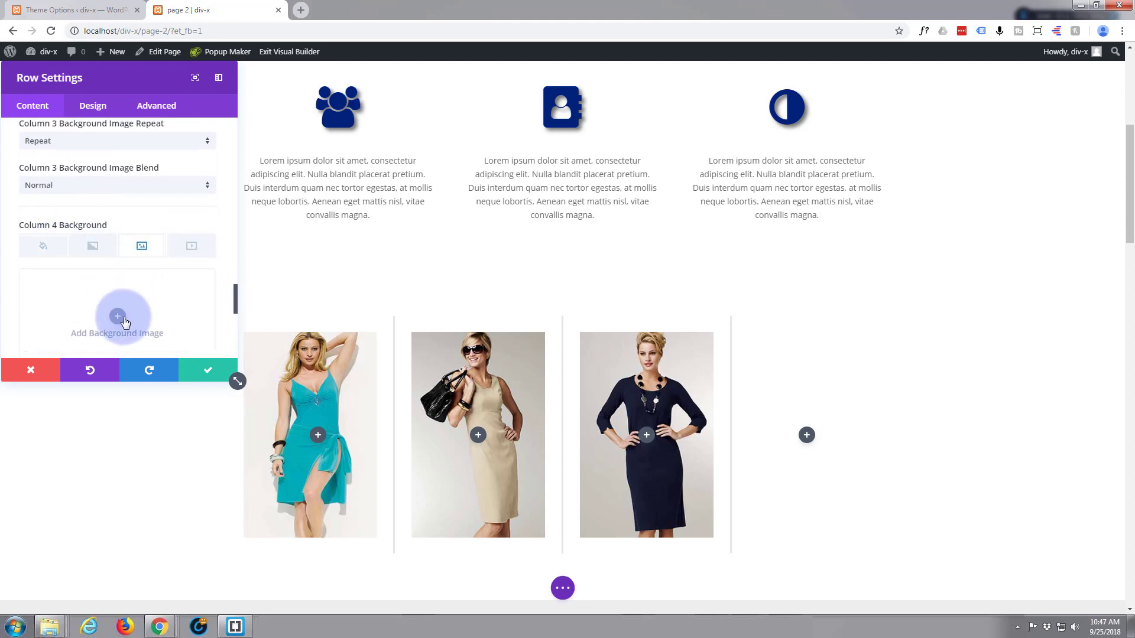
{"action": "left_click", "coordinate": [118, 316]}
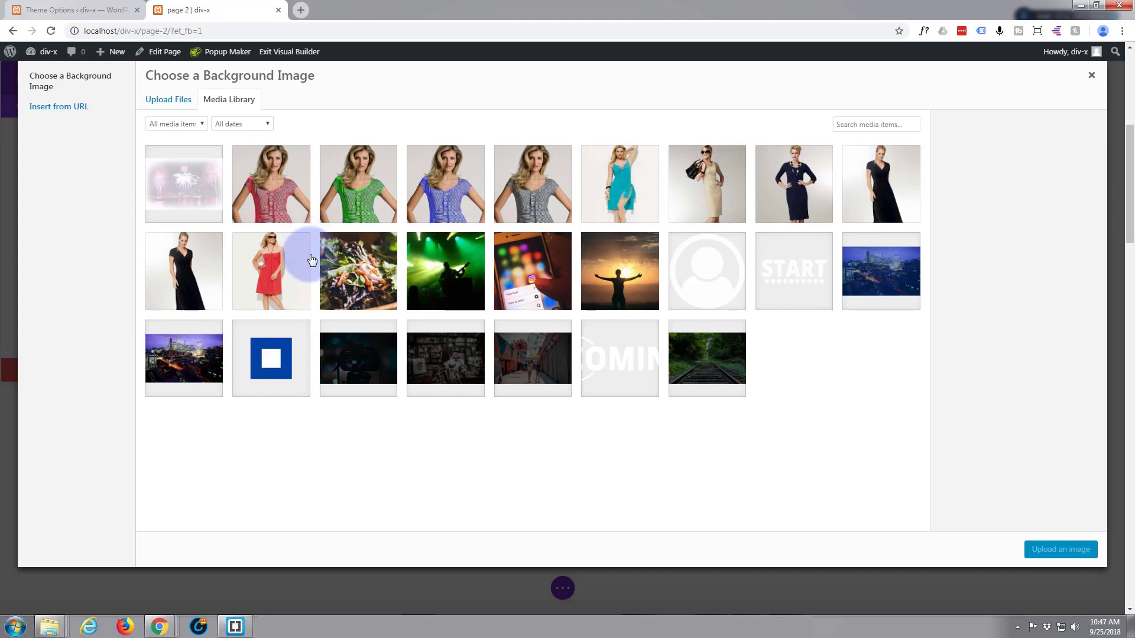
{"action": "left_click", "coordinate": [271, 266]}
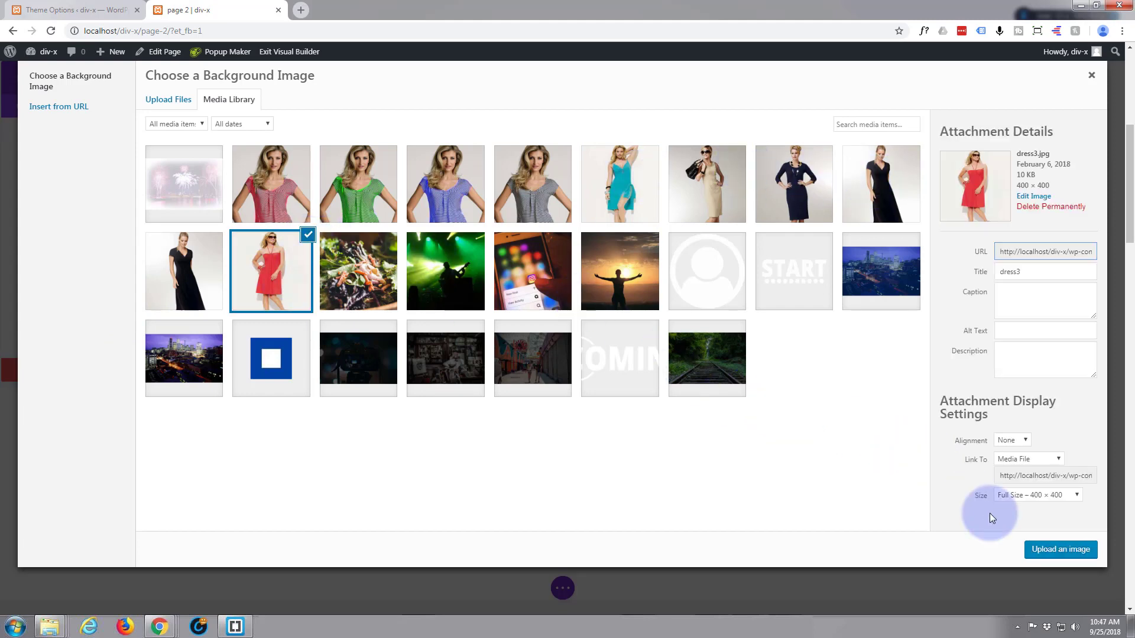
{"action": "left_click", "coordinate": [1049, 552]}
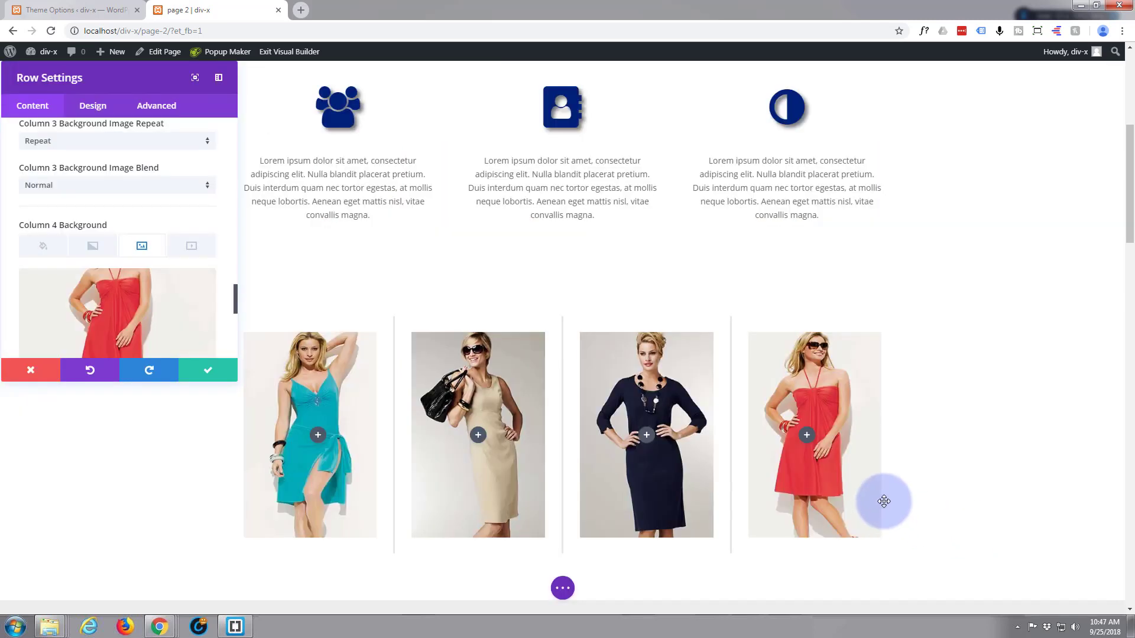
{"action": "scroll", "coordinate": [950, 439], "scroll_direction": "down", "scroll_amount": 2}
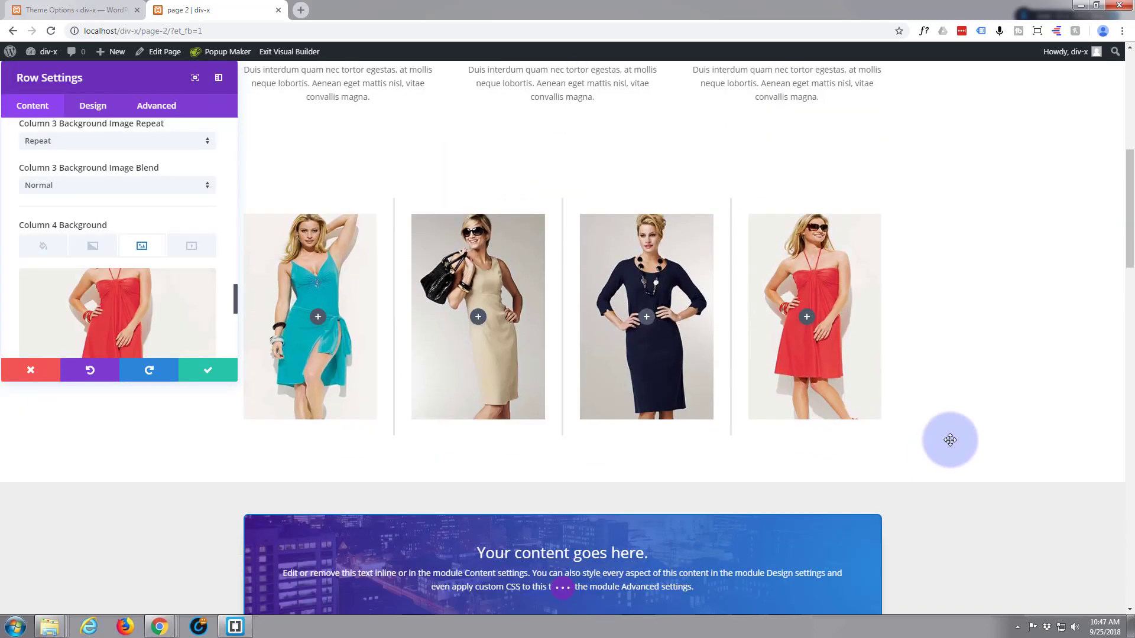
{"action": "left_click", "coordinate": [220, 376]}
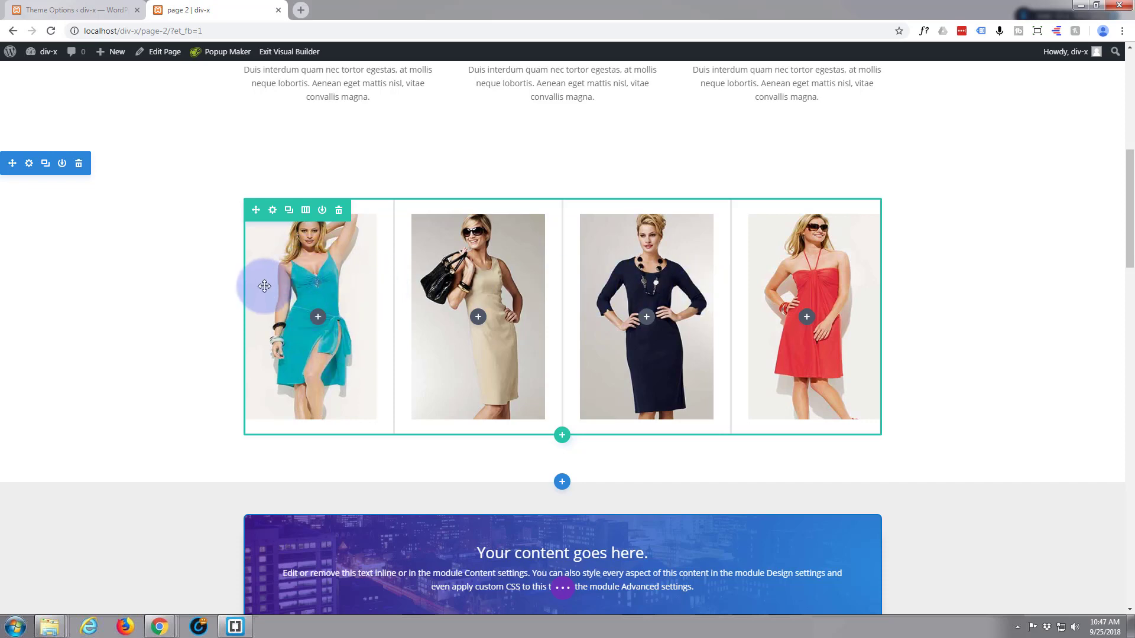
Reopen the four-column row's settings and set the Column 1 CSS class to zm.
{"action": "left_click", "coordinate": [273, 212]}
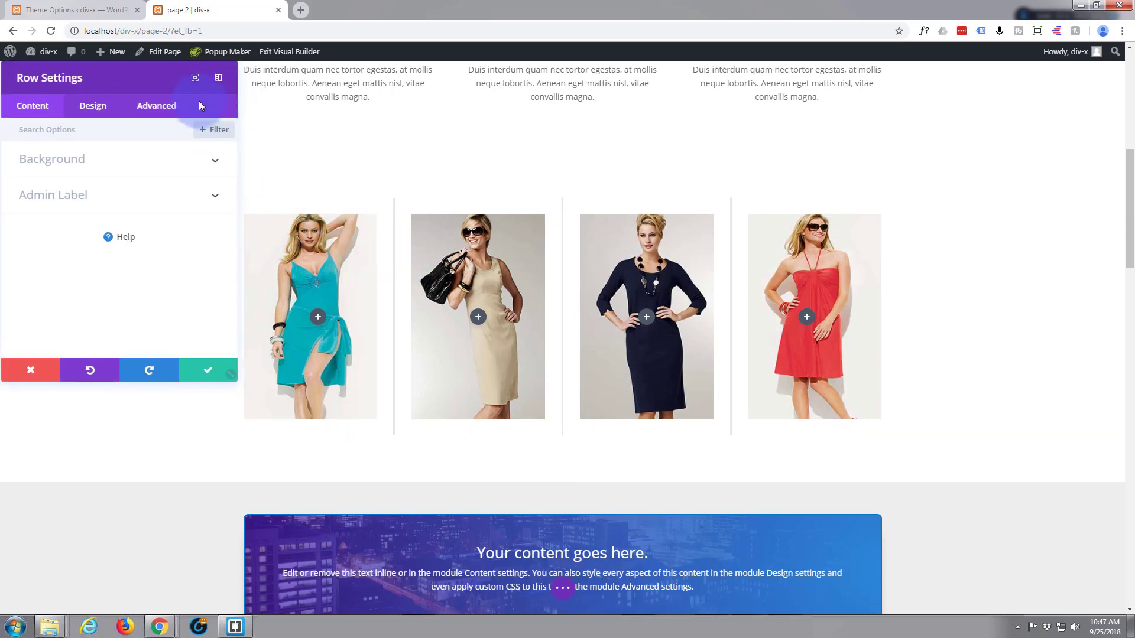
{"action": "left_click", "coordinate": [161, 110]}
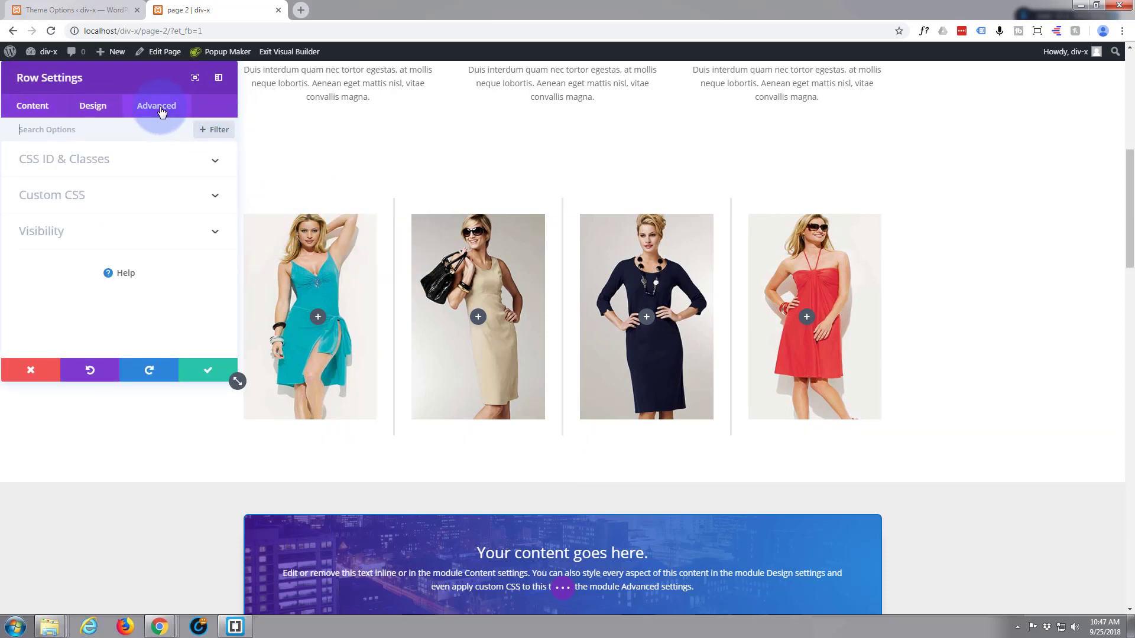
{"action": "left_click", "coordinate": [139, 166]}
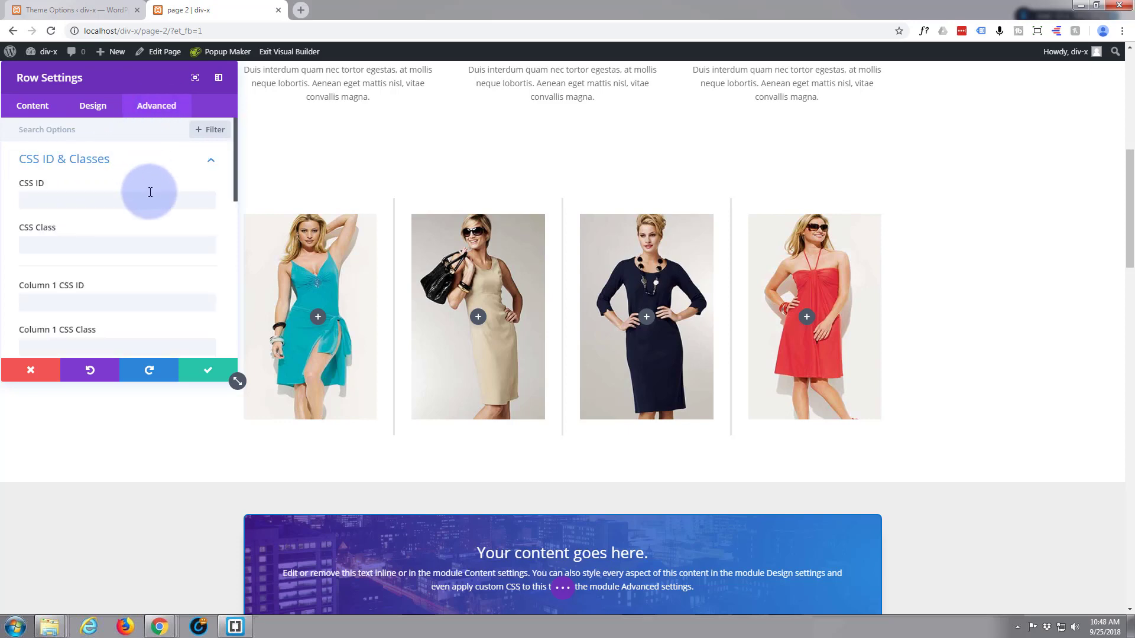
{"action": "scroll", "coordinate": [150, 190], "scroll_direction": "down", "scroll_amount": 4}
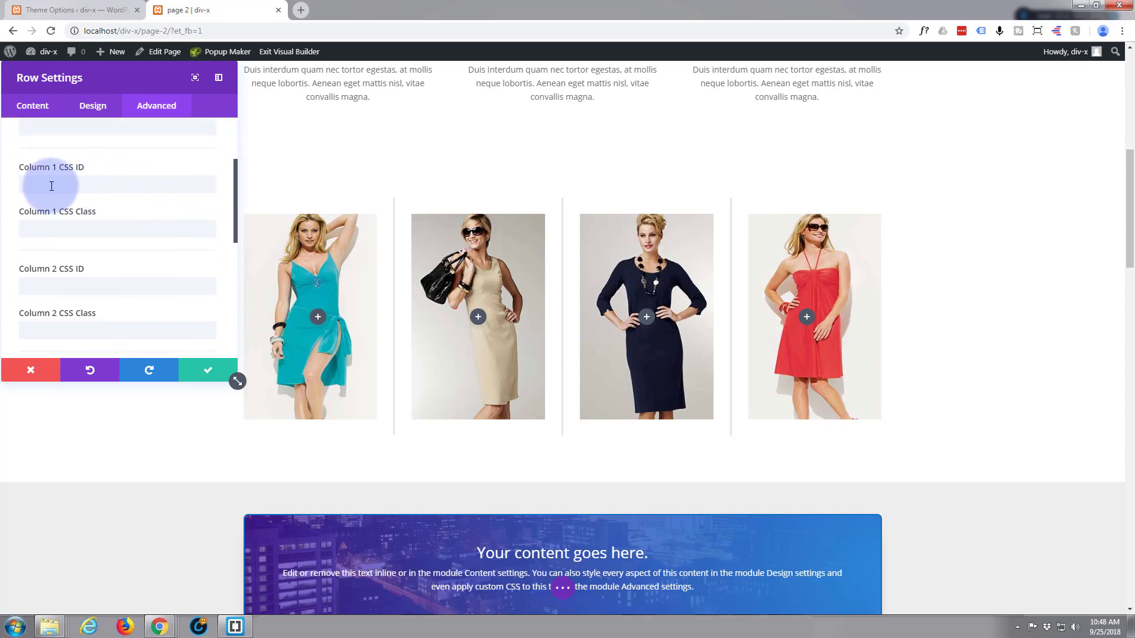
{"action": "left_click", "coordinate": [36, 228]}
{"action": "type", "text": "zm"}
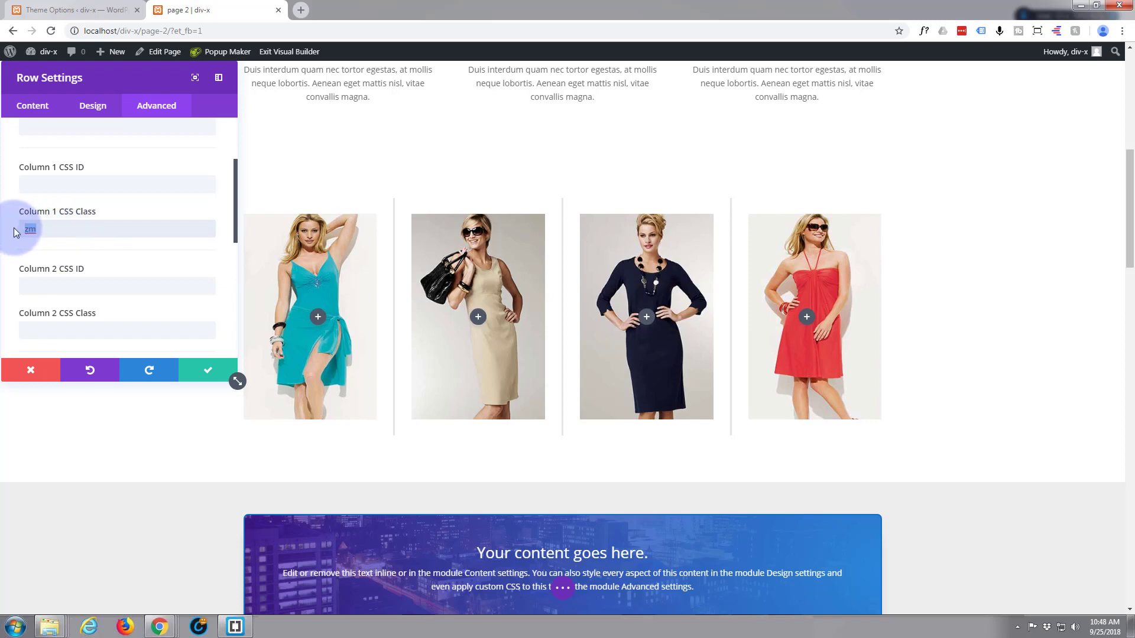
Copy the Column 1 CSS class zm to Columns 2, 3 and 4, and save the row settings.
{"action": "left_click_drag", "start_coordinate": [13, 229], "coordinate": [68, 236]}
{"action": "key", "text": "ctrl+c"}
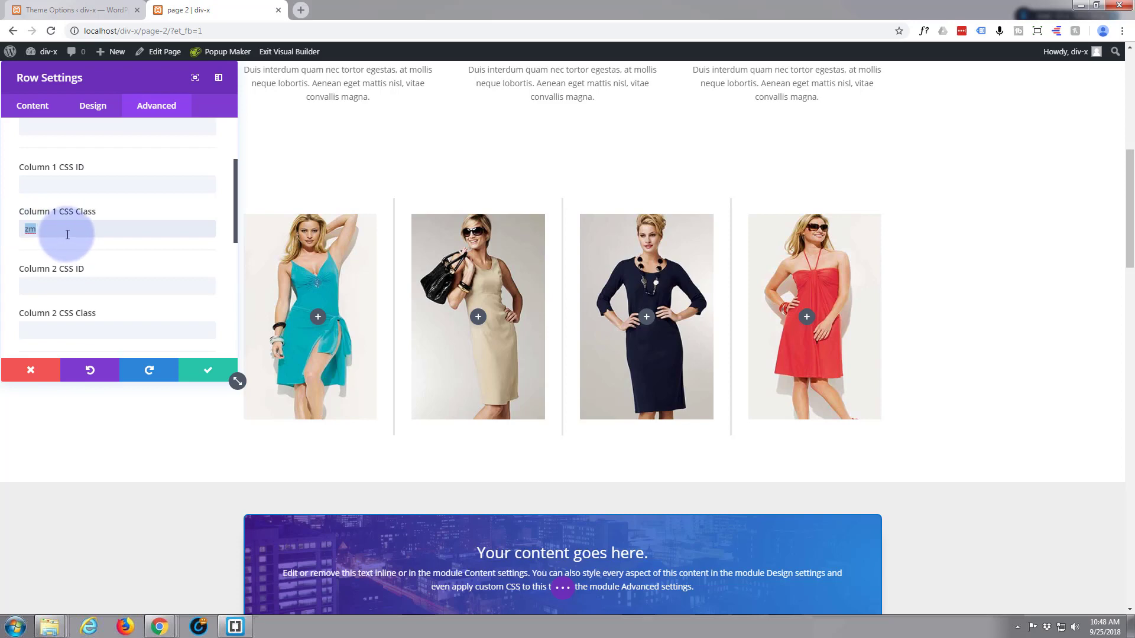
{"action": "scroll", "coordinate": [68, 234], "scroll_direction": "down", "scroll_amount": 1}
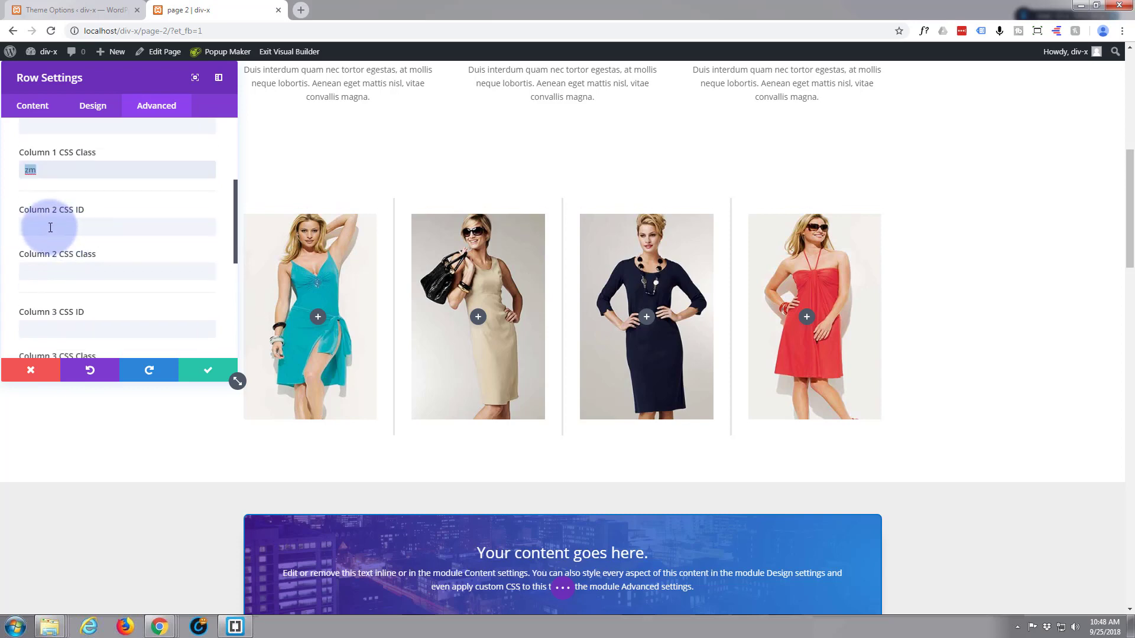
{"action": "left_click", "coordinate": [24, 270]}
{"action": "key", "text": "ctrl+v"}
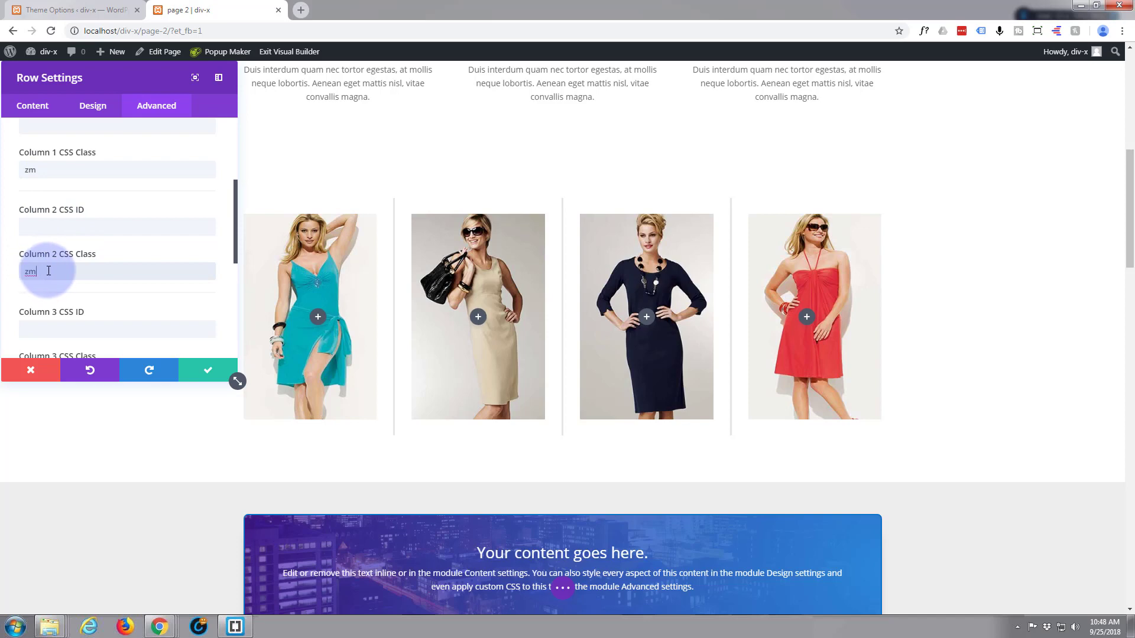
{"action": "scroll", "coordinate": [48, 269], "scroll_direction": "down", "scroll_amount": 2}
{"action": "left_click", "coordinate": [40, 254]}
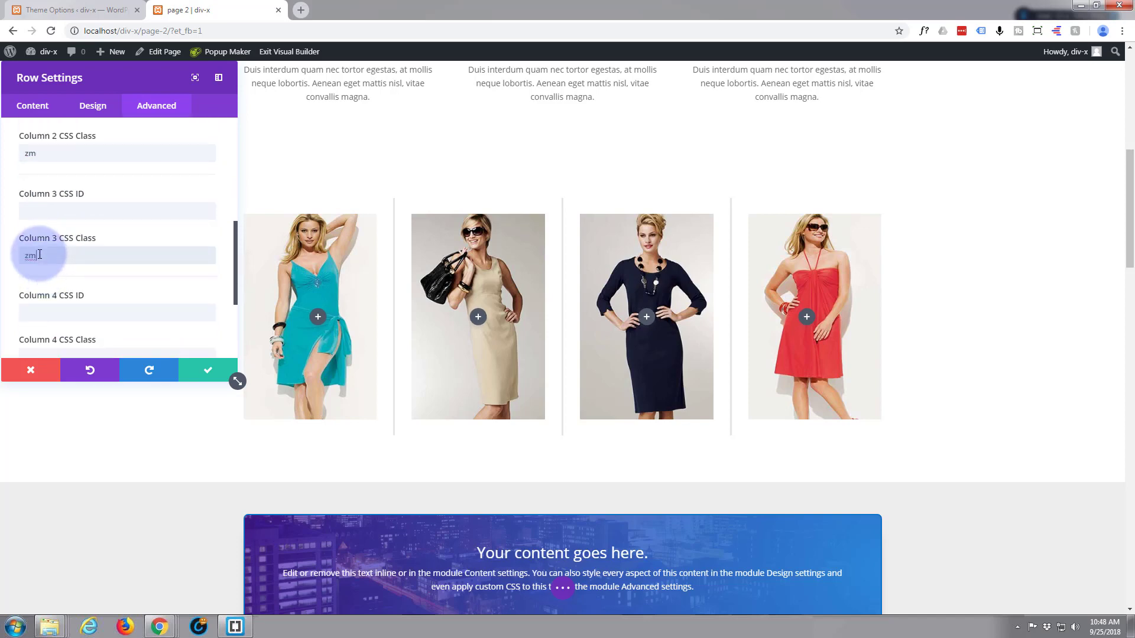
{"action": "scroll", "coordinate": [39, 251], "scroll_direction": "down", "scroll_amount": 2}
{"action": "left_click", "coordinate": [33, 244]}
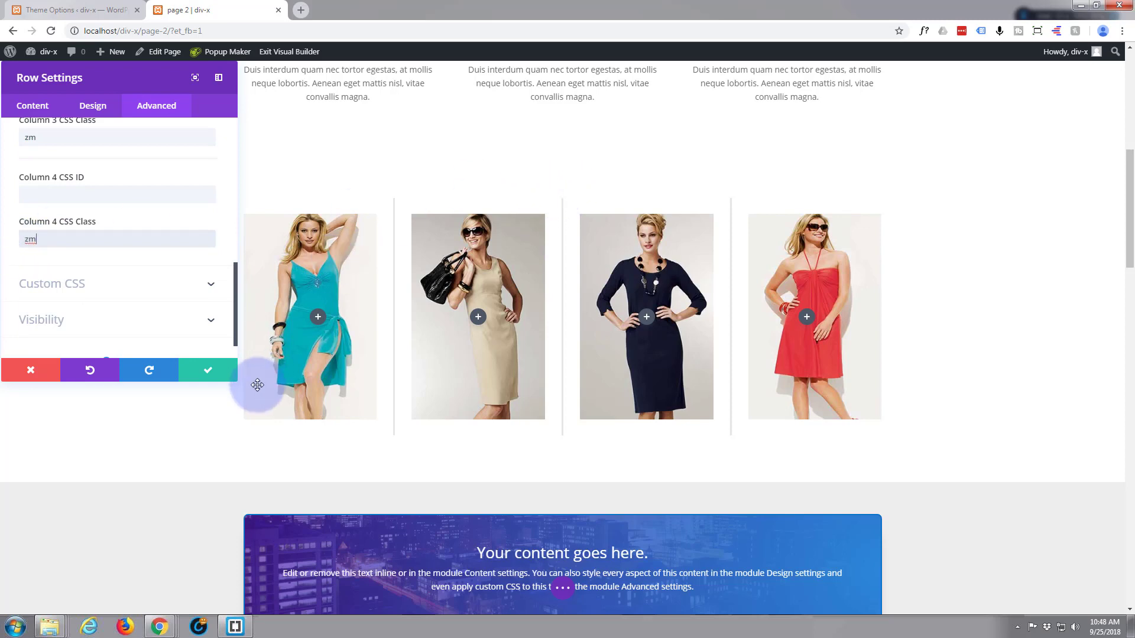
{"action": "left_click", "coordinate": [212, 375]}
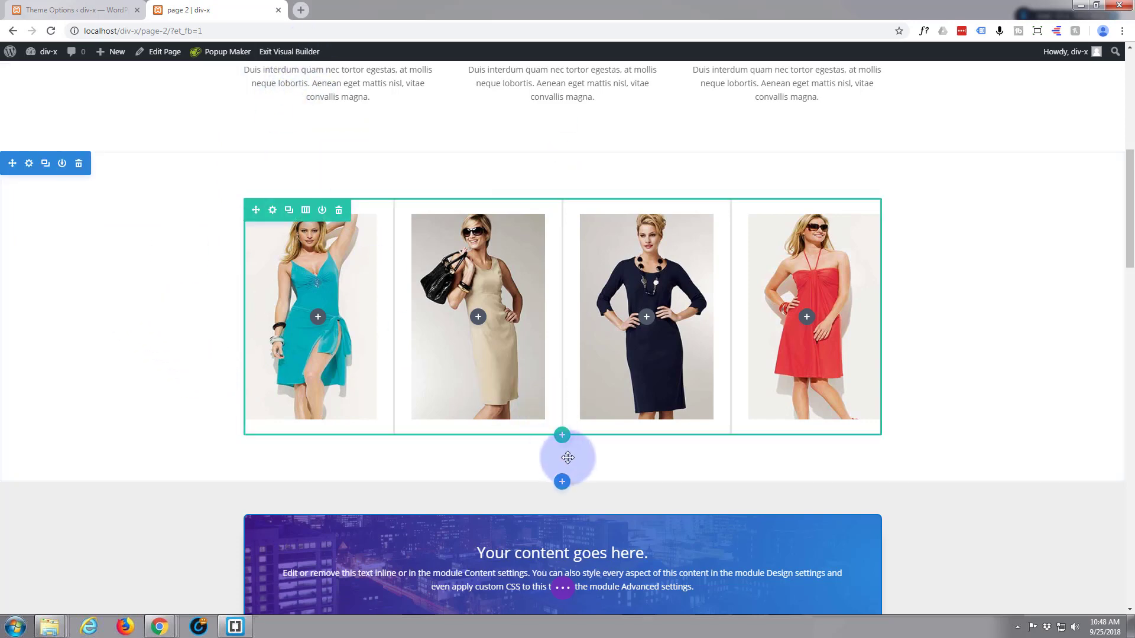
Save the page, exit the visual builder and bring the dress row into view on the live page.
{"action": "left_click", "coordinate": [563, 588]}
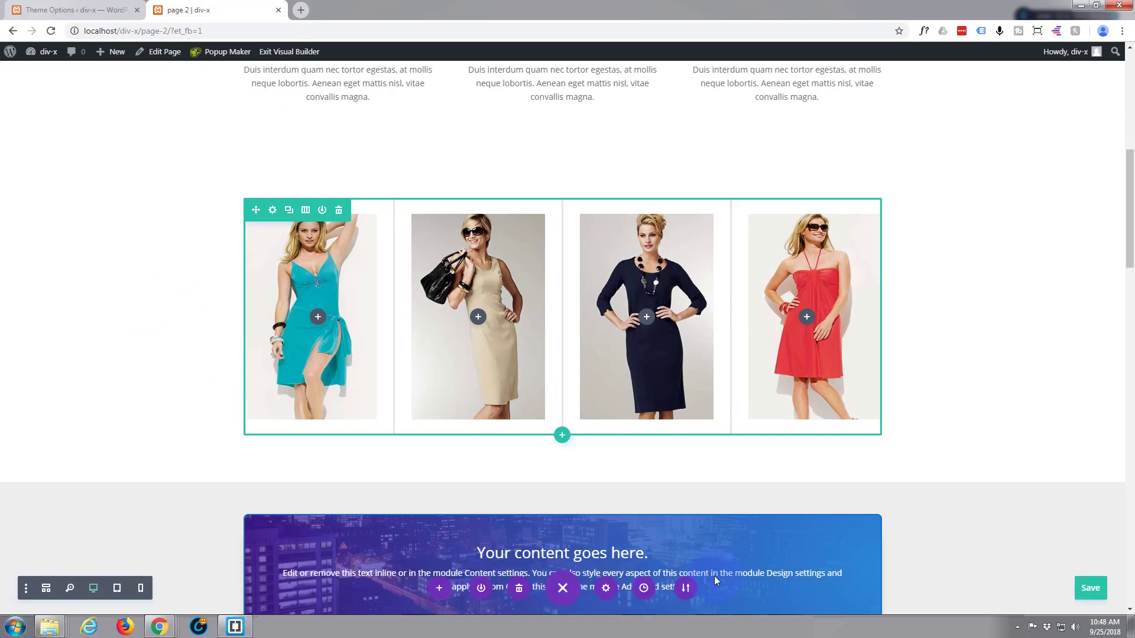
{"action": "left_click", "coordinate": [1090, 589]}
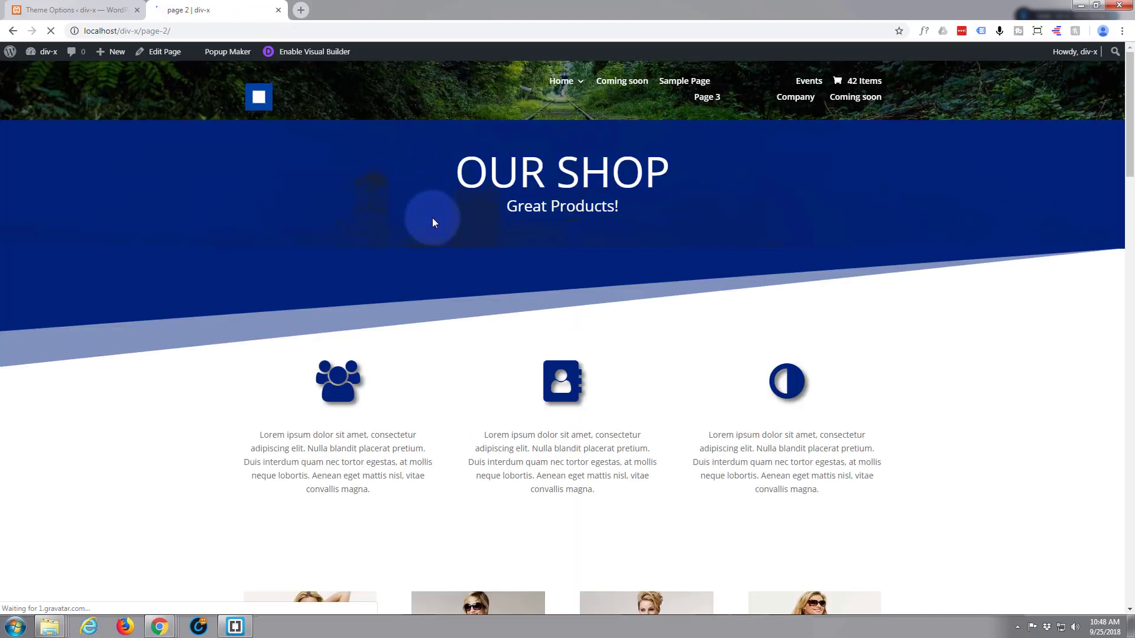
{"action": "scroll", "coordinate": [433, 223], "scroll_direction": "down", "scroll_amount": 5}
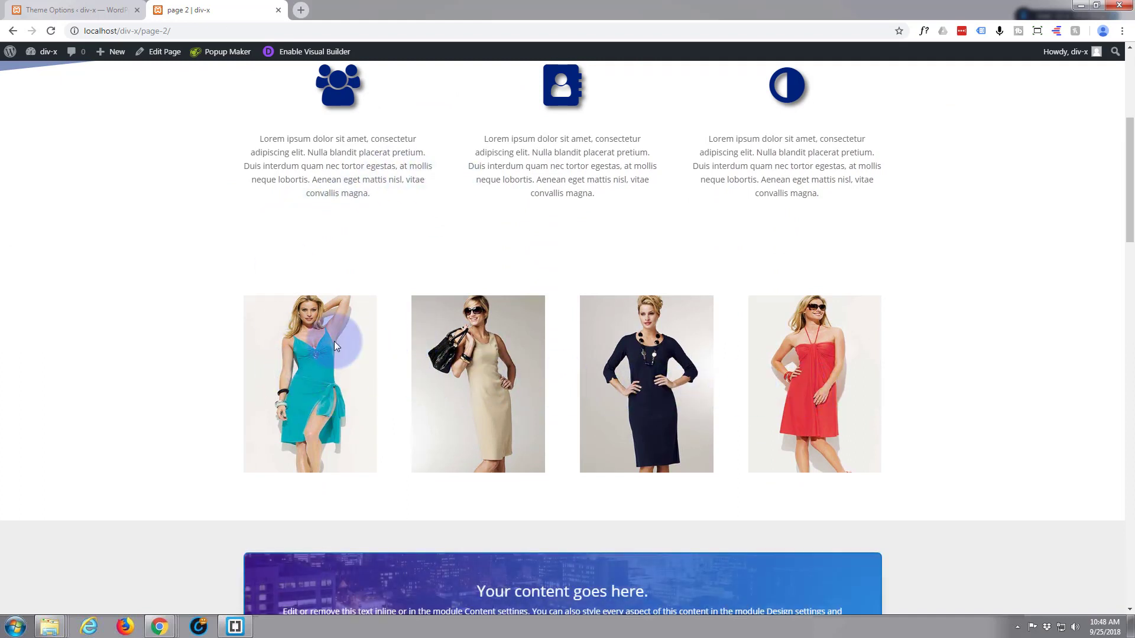
Inspect the first dress column in the browser and check the four column elements' markup for the zm class.
{"action": "right_click", "coordinate": [321, 373]}
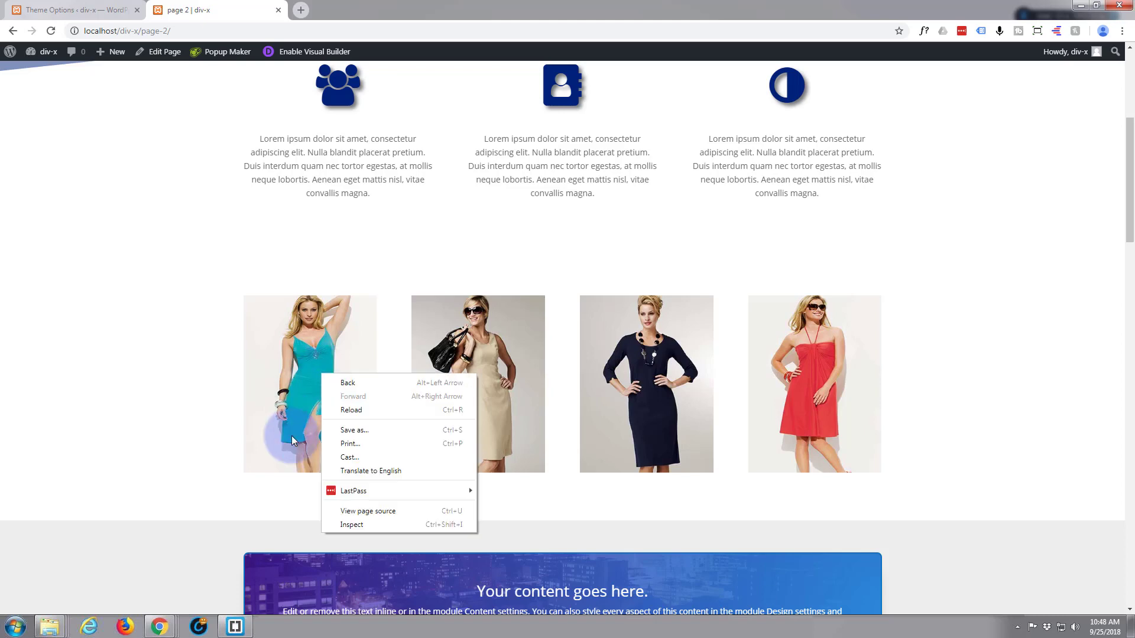
{"action": "left_click", "coordinate": [353, 533]}
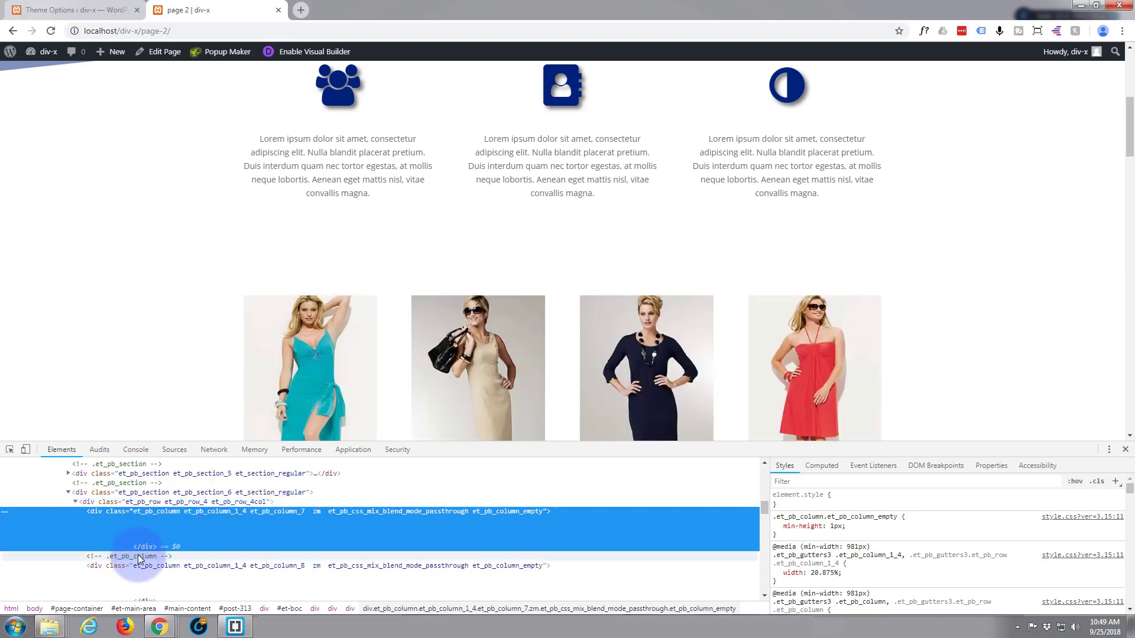
{"action": "scroll", "coordinate": [142, 531], "scroll_direction": "down", "scroll_amount": 1}
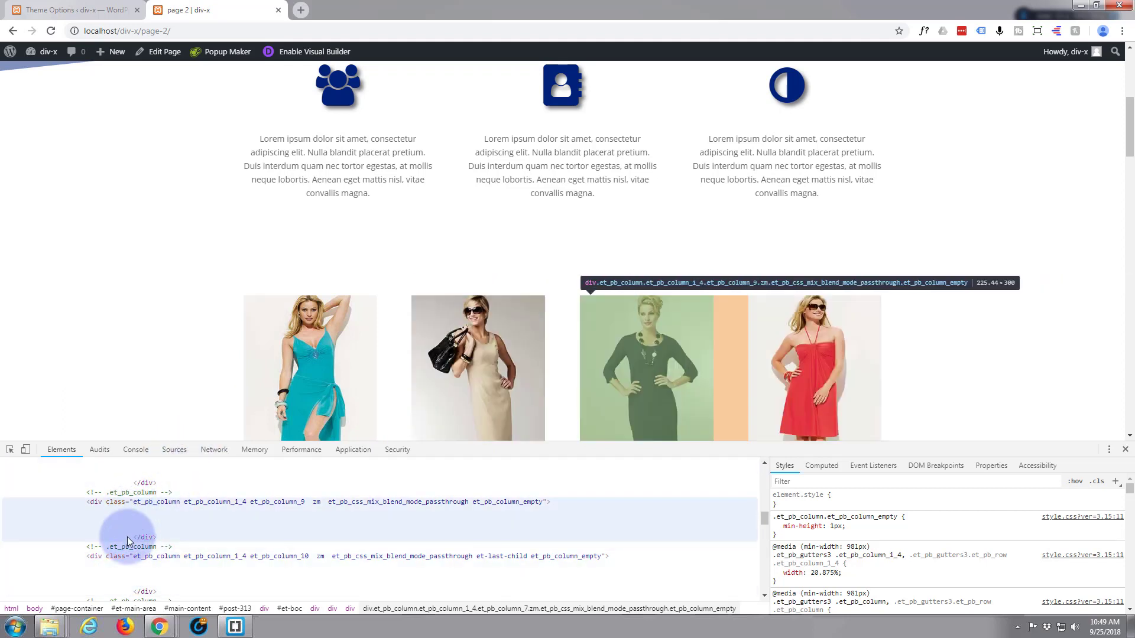
{"action": "scroll", "coordinate": [122, 512], "scroll_direction": "up", "scroll_amount": 2}
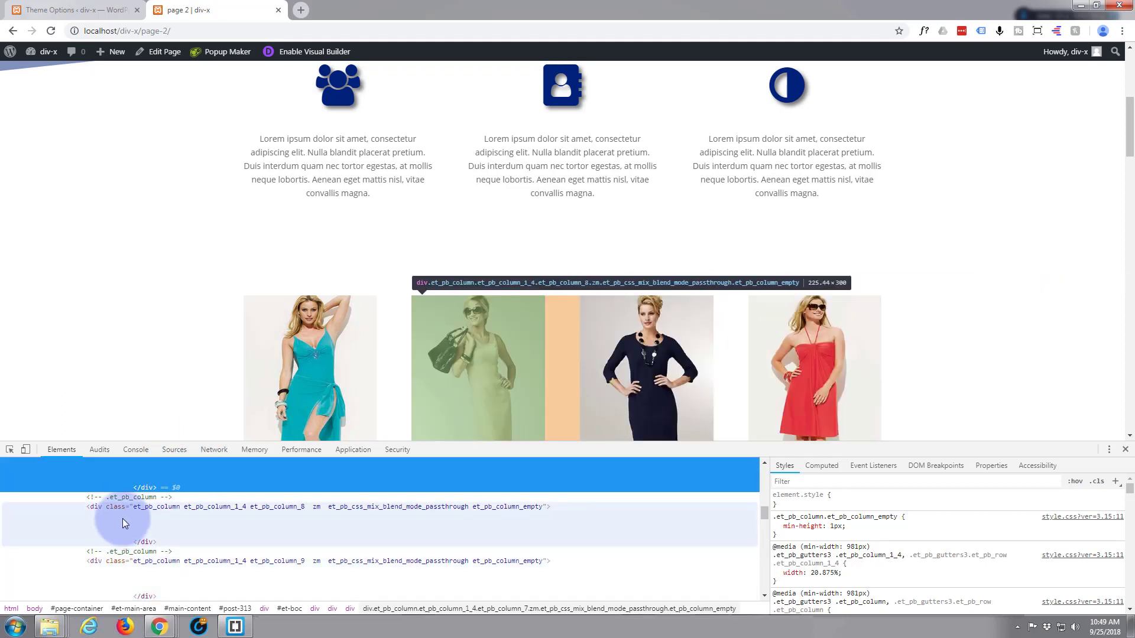
{"action": "scroll", "coordinate": [125, 509], "scroll_direction": "up", "scroll_amount": 2}
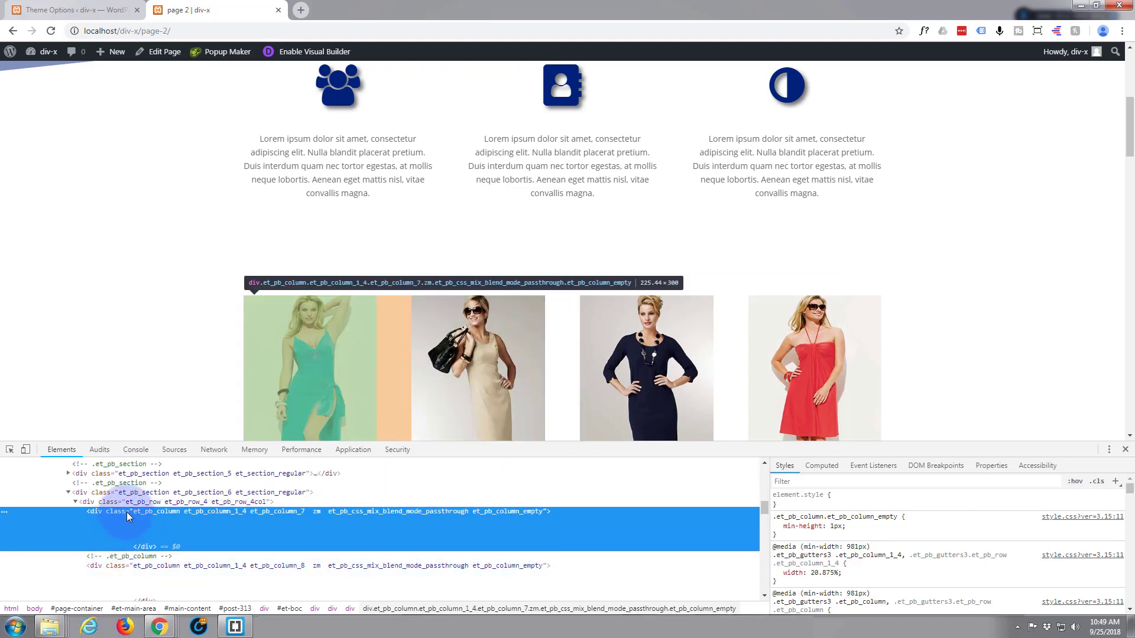
Add the inline style filter: grayscale(100%) to the first dress column, copy the declaration and close the inspector.
{"action": "left_click", "coordinate": [836, 496]}
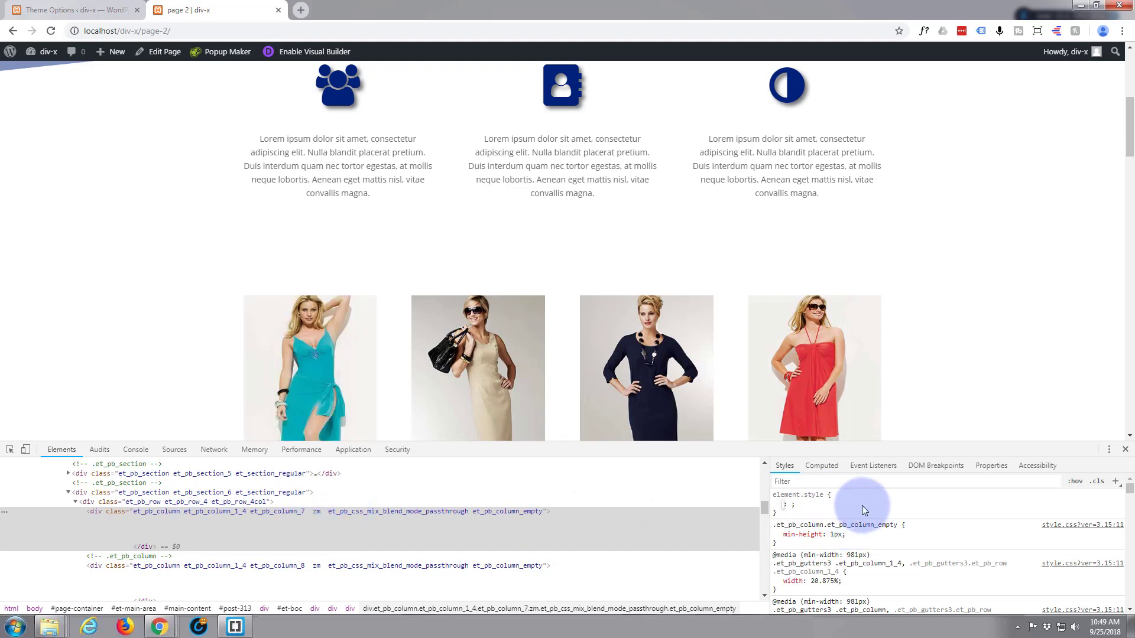
{"action": "type", "text": "filter"}
{"action": "key", "text": "Tab"}
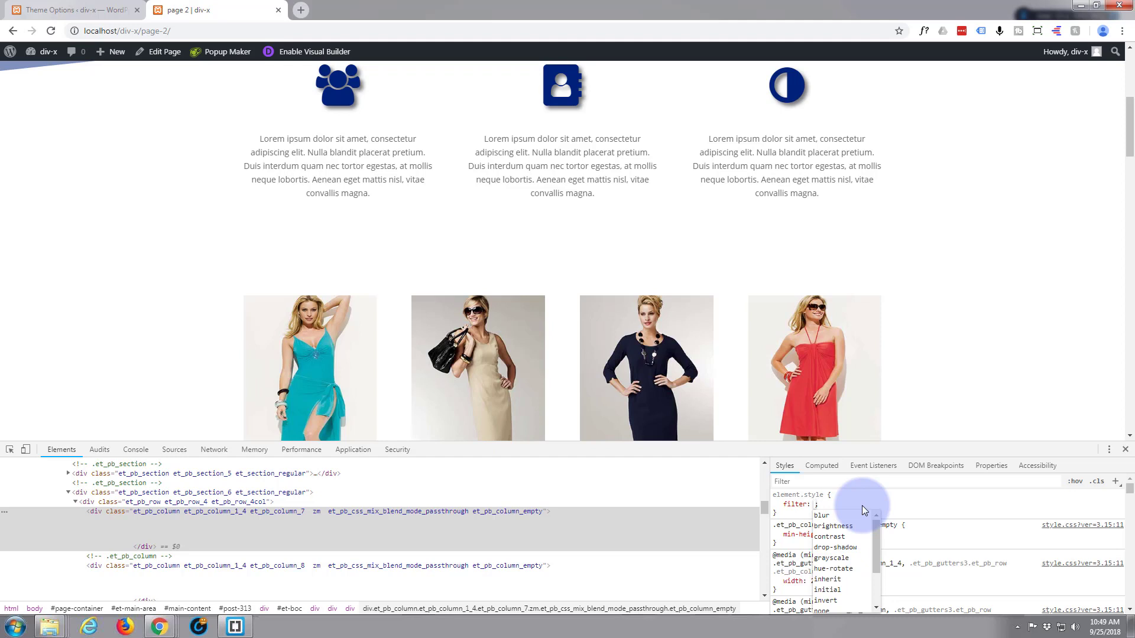
{"action": "type", "text": "grayscale(100"}
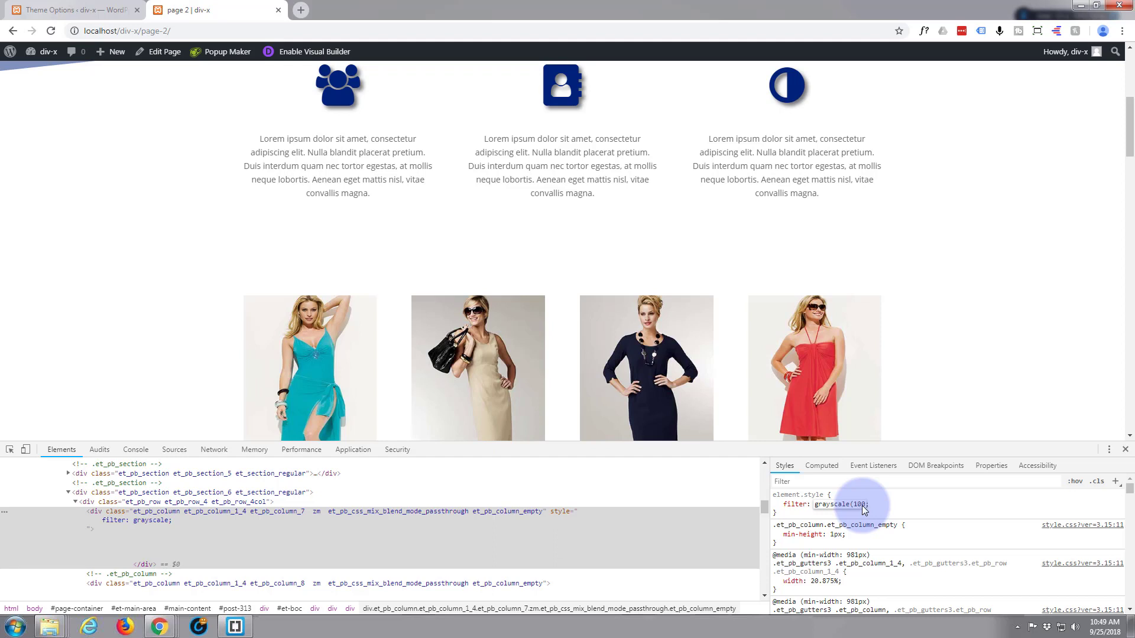
{"action": "type", "text": ")"}
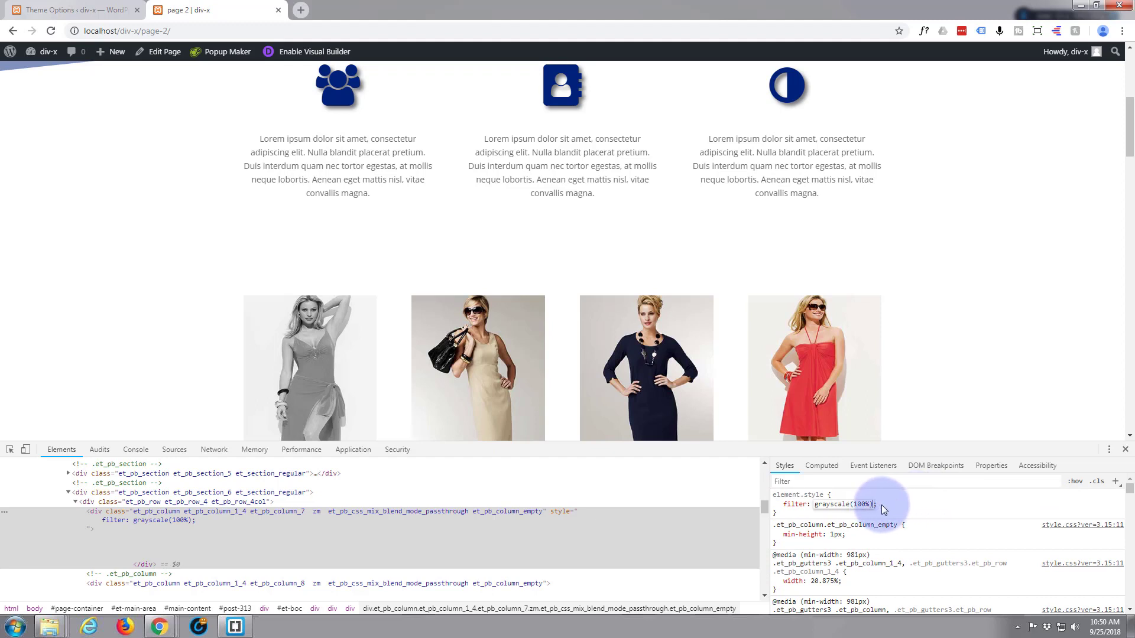
{"action": "left_click_drag", "start_coordinate": [880, 505], "coordinate": [784, 505]}
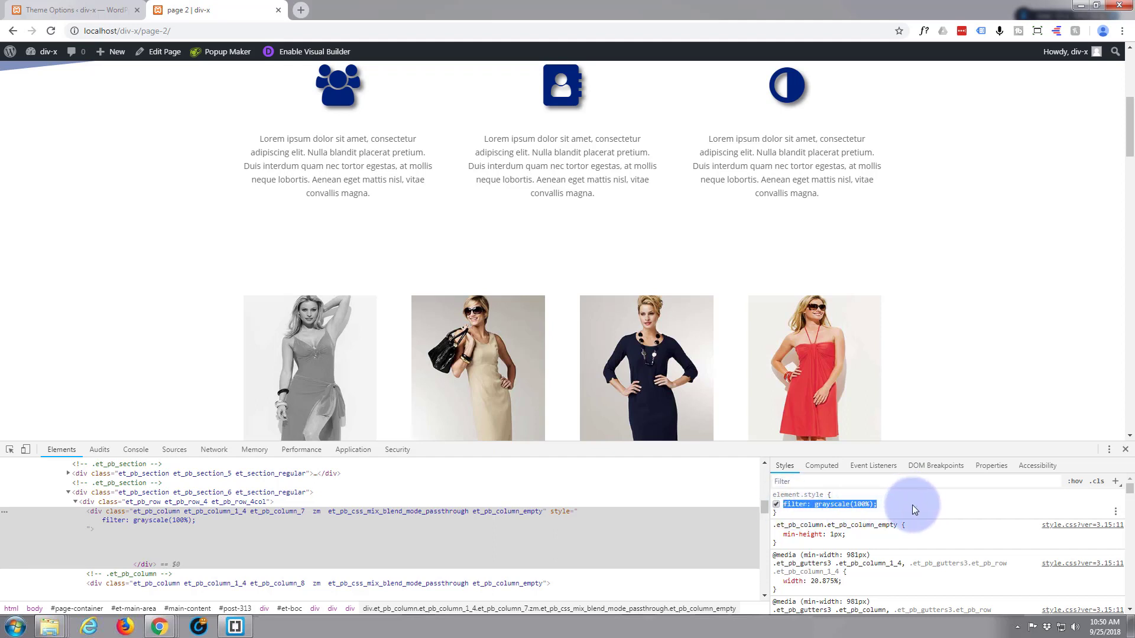
{"action": "left_click", "coordinate": [1125, 450]}
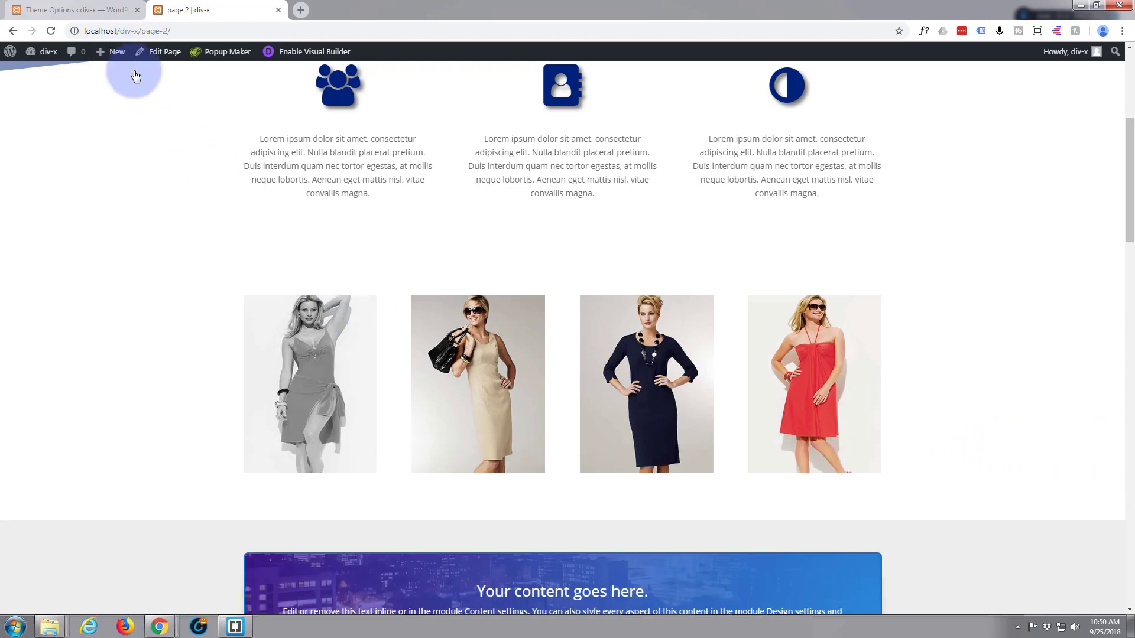
Add the comment /* Zoom Image */ at the start of the Custom CSS in the Divi Theme Options.
{"action": "left_click", "coordinate": [55, 11]}
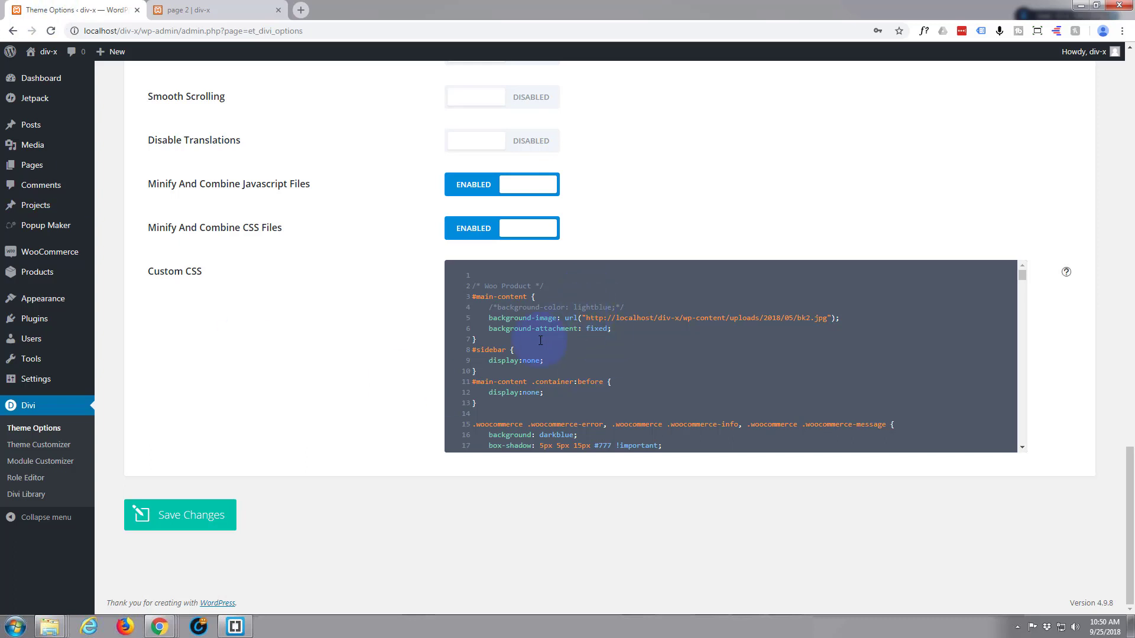
{"action": "mouse_move", "coordinate": [73, 385]}
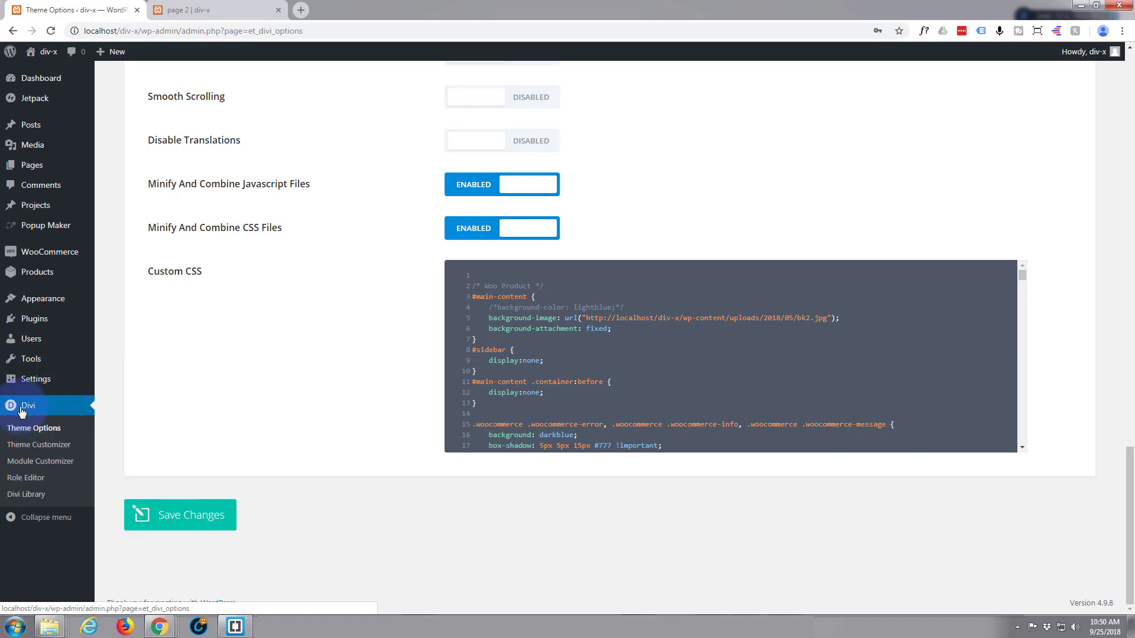
{"action": "scroll", "coordinate": [331, 390], "scroll_direction": "up", "scroll_amount": 6}
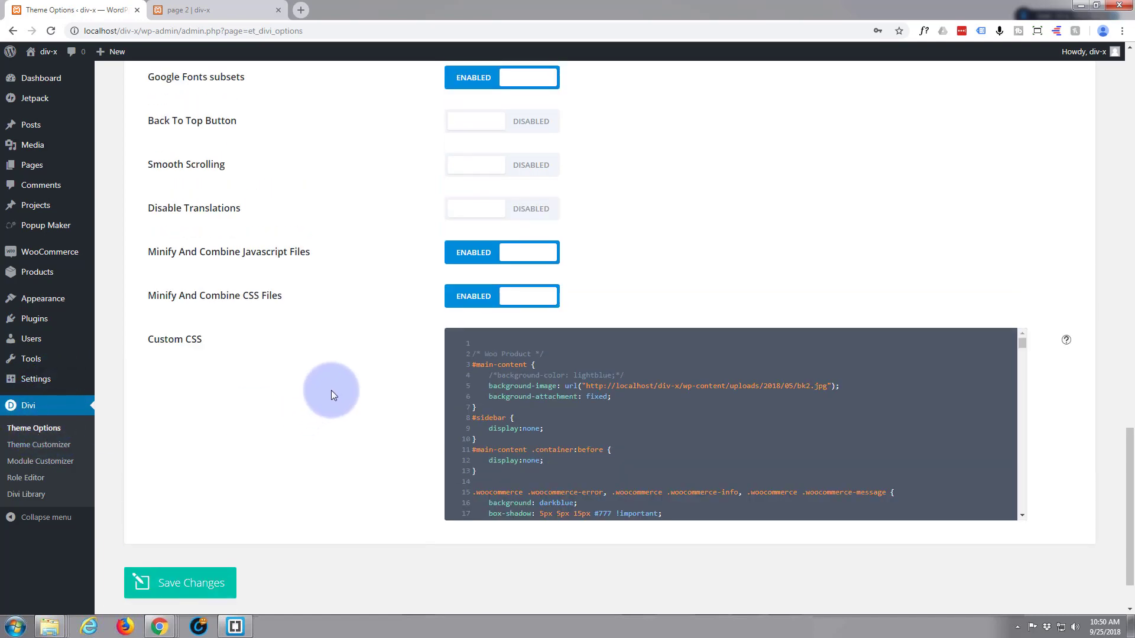
{"action": "scroll", "coordinate": [332, 392], "scroll_direction": "down", "scroll_amount": 6}
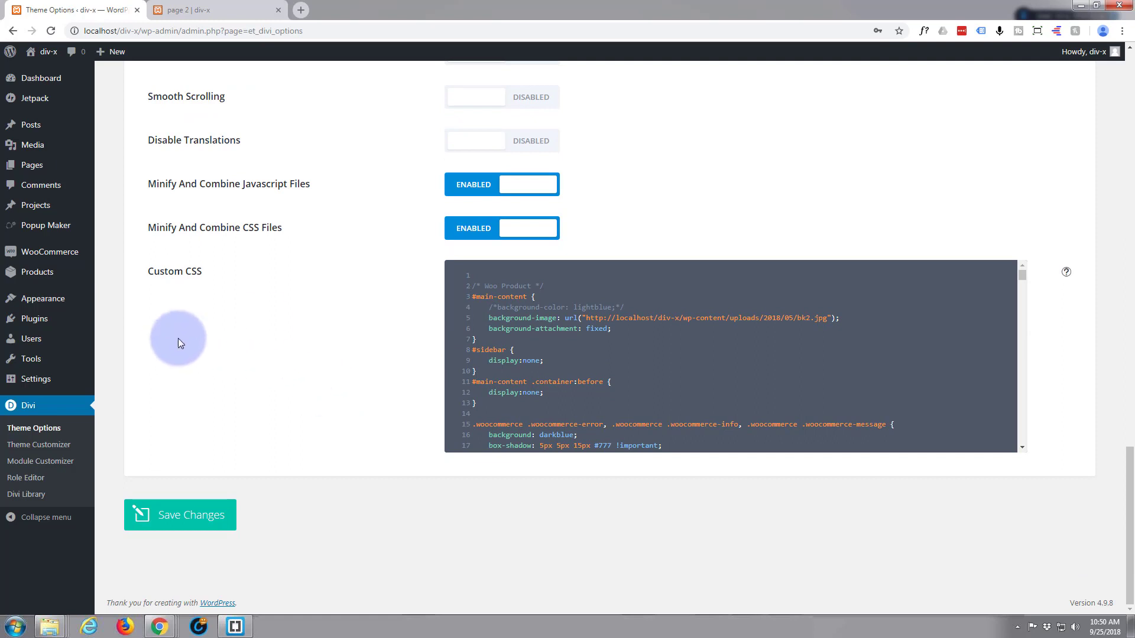
{"action": "left_click", "coordinate": [482, 269]}
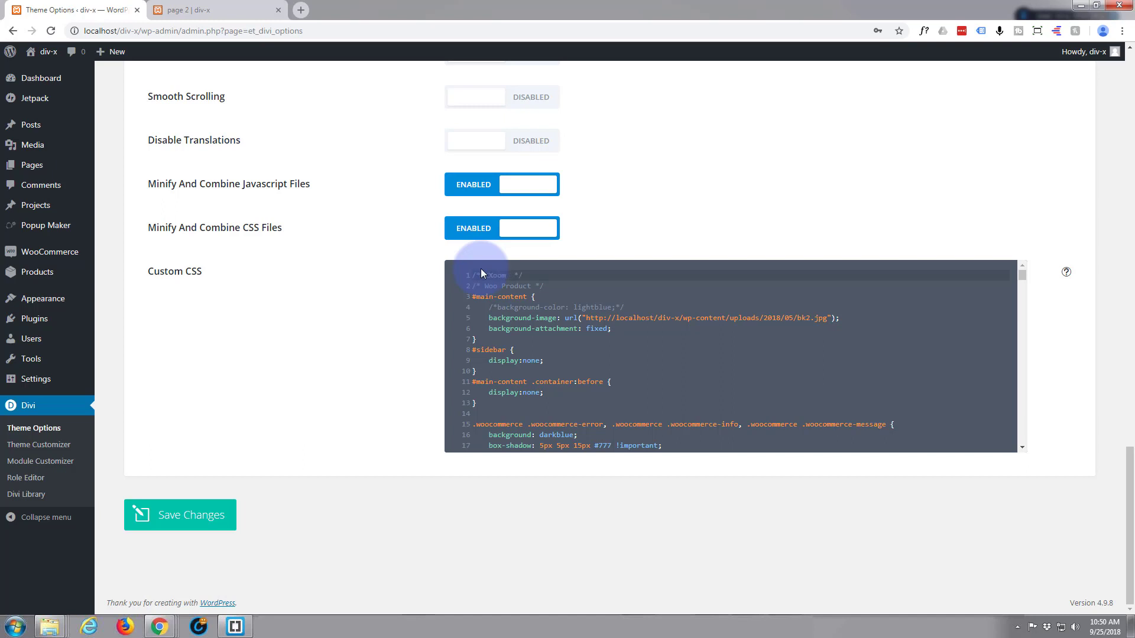
{"action": "type", "text": "Image"}
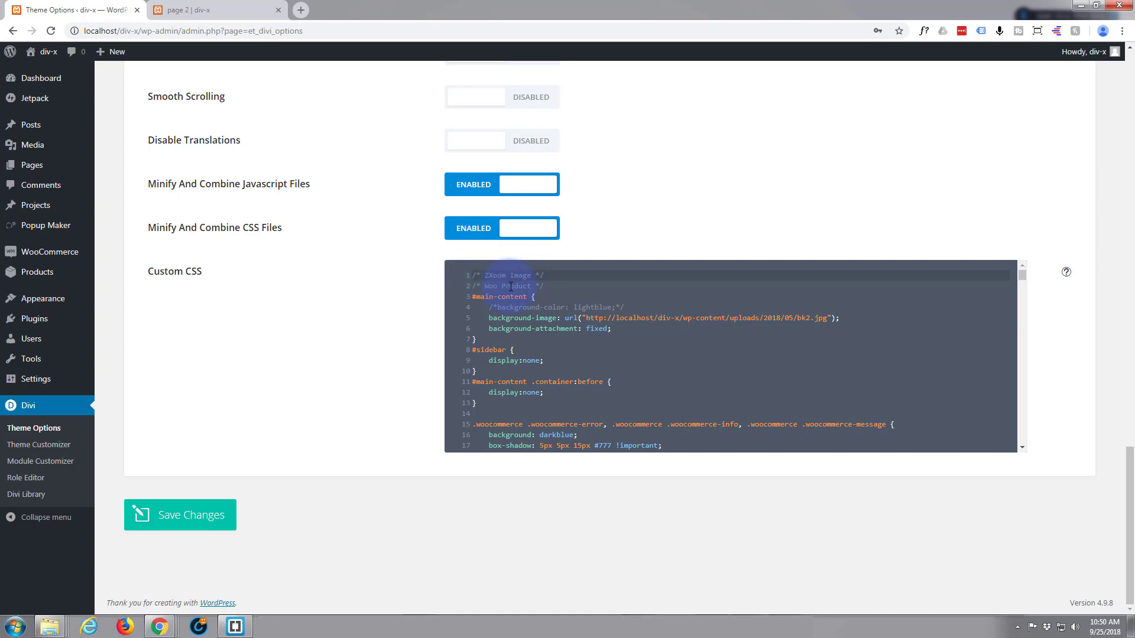
{"action": "key", "text": "BackSpace"}
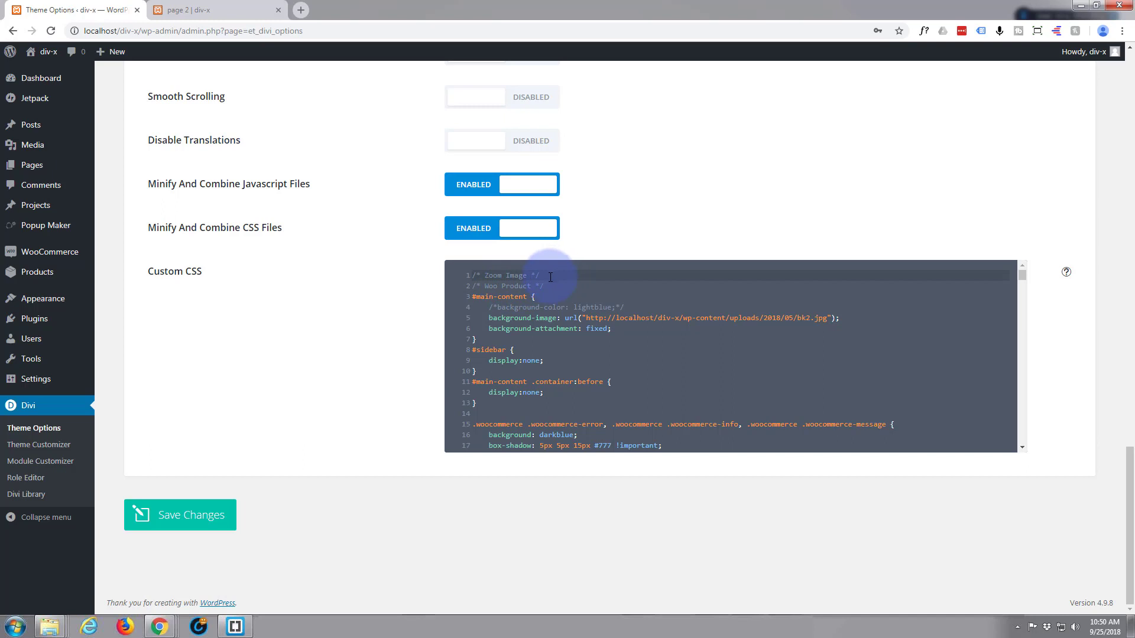
{"action": "key", "text": "Return"}
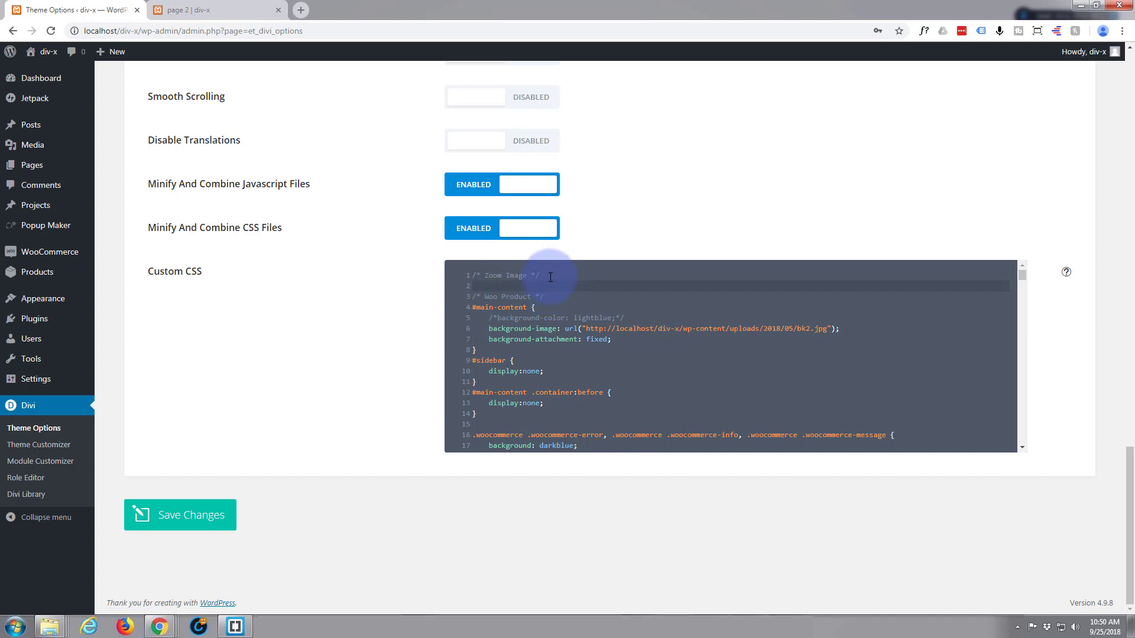
Add a .zm rule containing filter: grayscale(100%); under the Zoom Image comment and save the theme options.
{"action": "key", "text": "Return"}
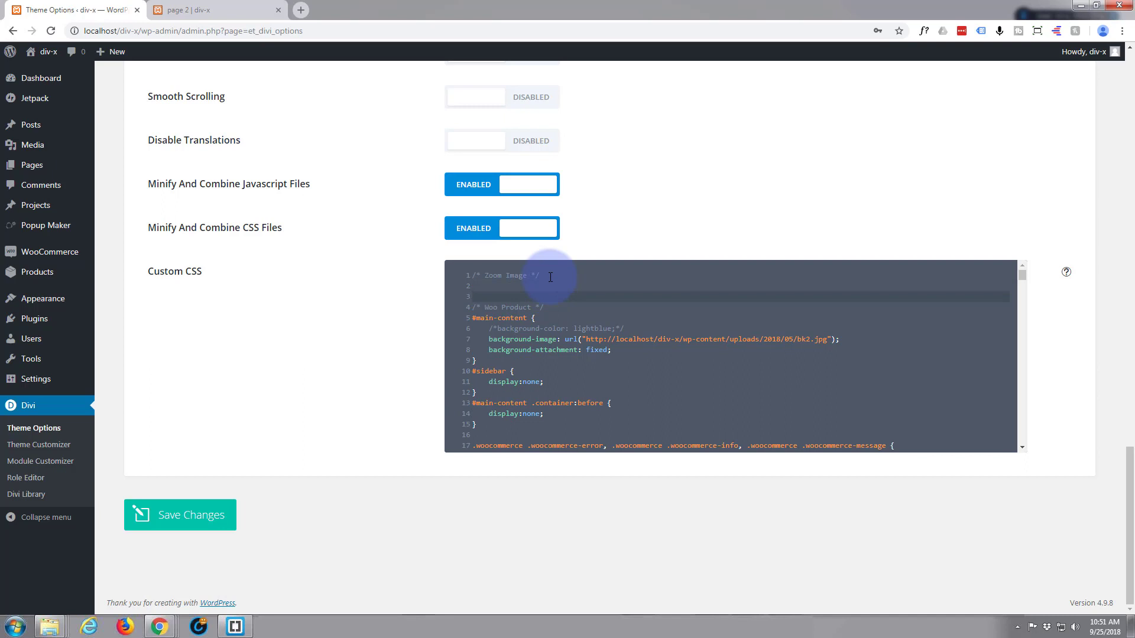
{"action": "key", "text": "Up"}
{"action": "type", "text": "."}
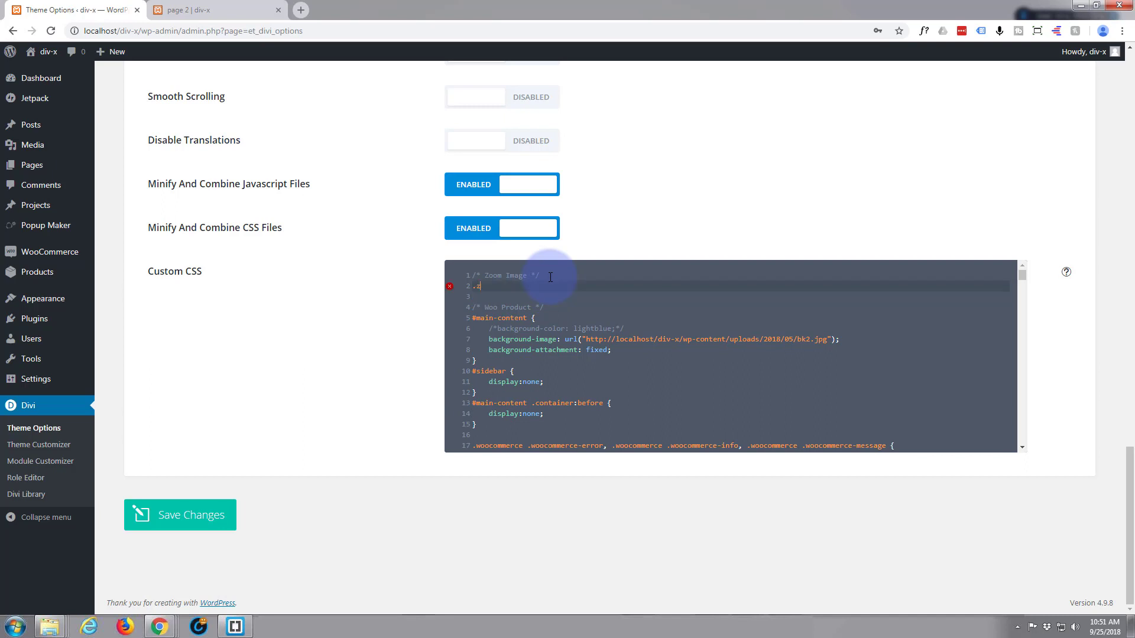
{"action": "type", "text": "zm {"}
{"action": "key", "text": "Return"}
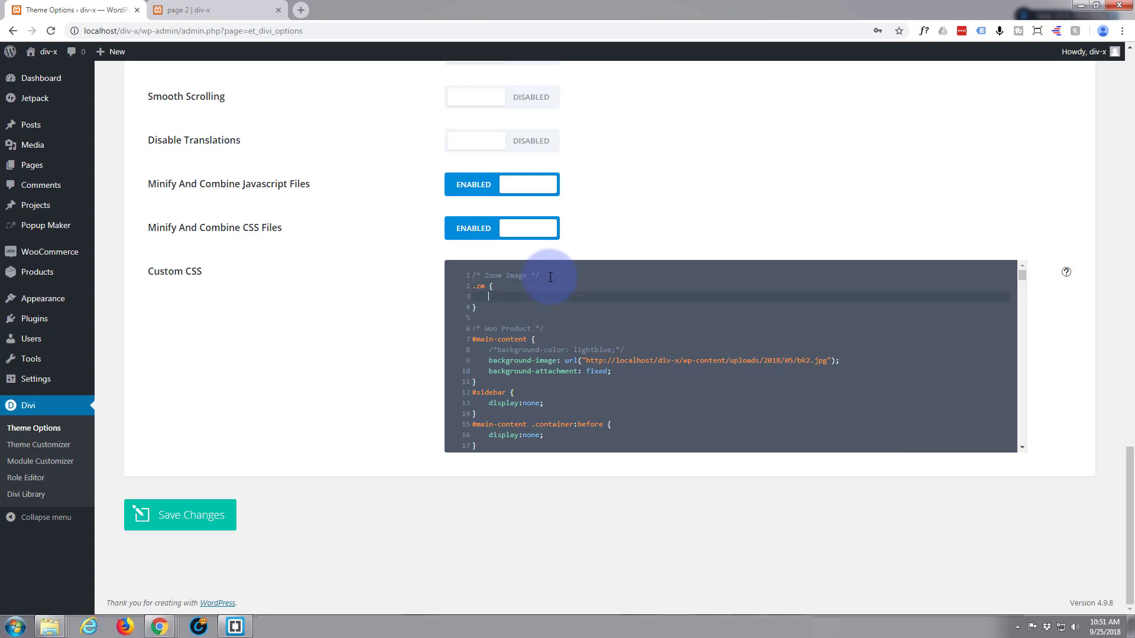
{"action": "type", "text": "filter: grayscale(100%);"}
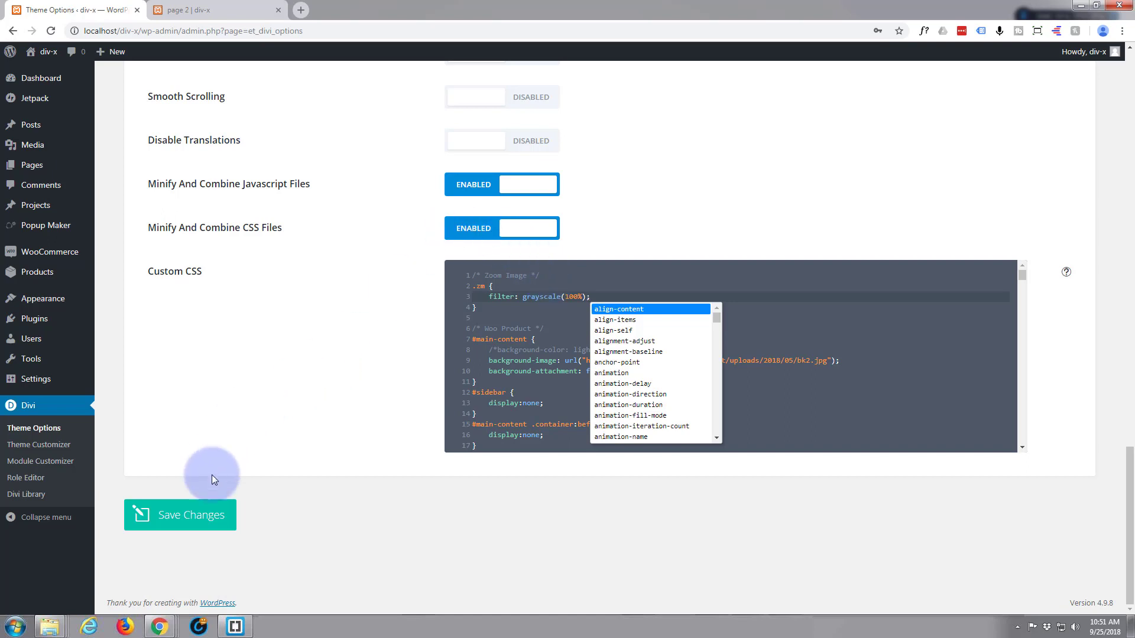
{"action": "left_click", "coordinate": [189, 520]}
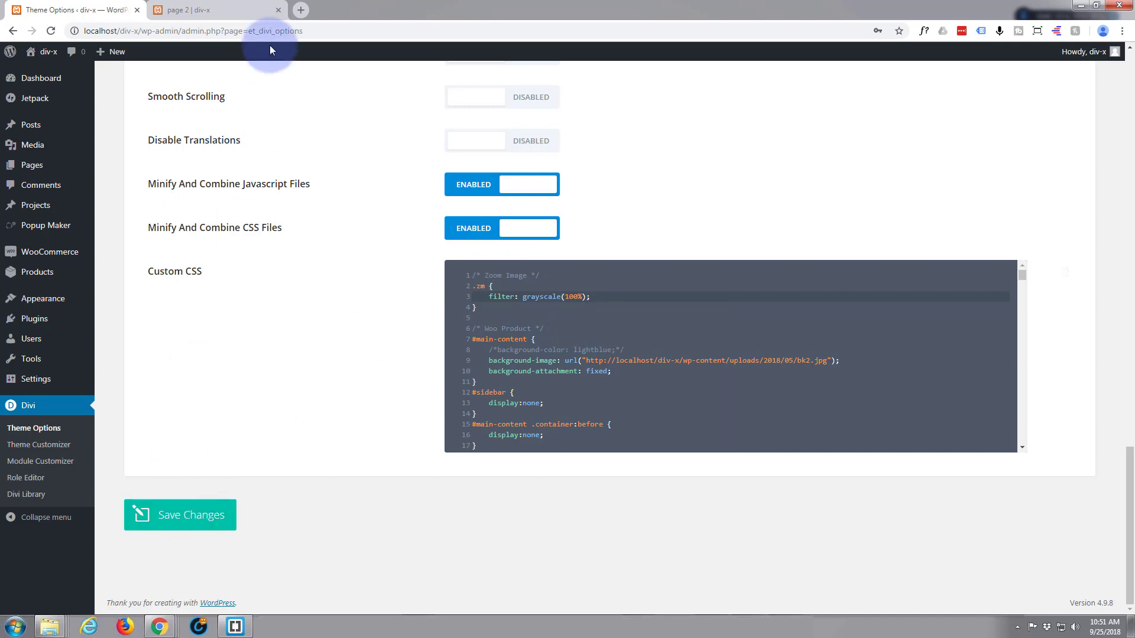
Reload page 2 and check the grayscale filter on the four dress images.
{"action": "left_click", "coordinate": [225, 13]}
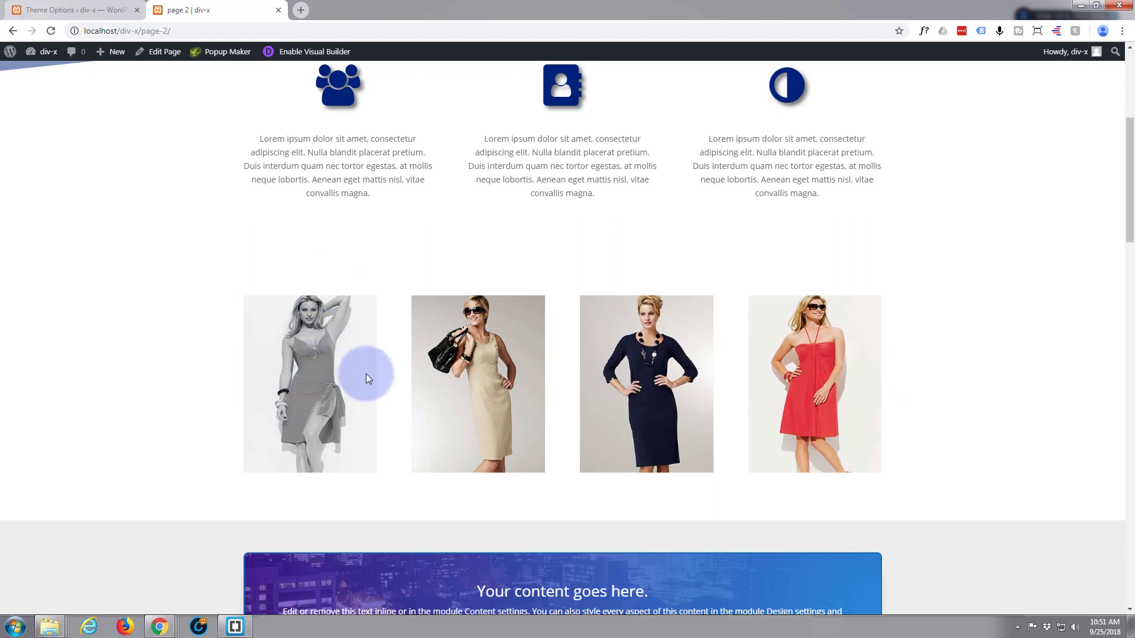
{"action": "left_click", "coordinate": [50, 32]}
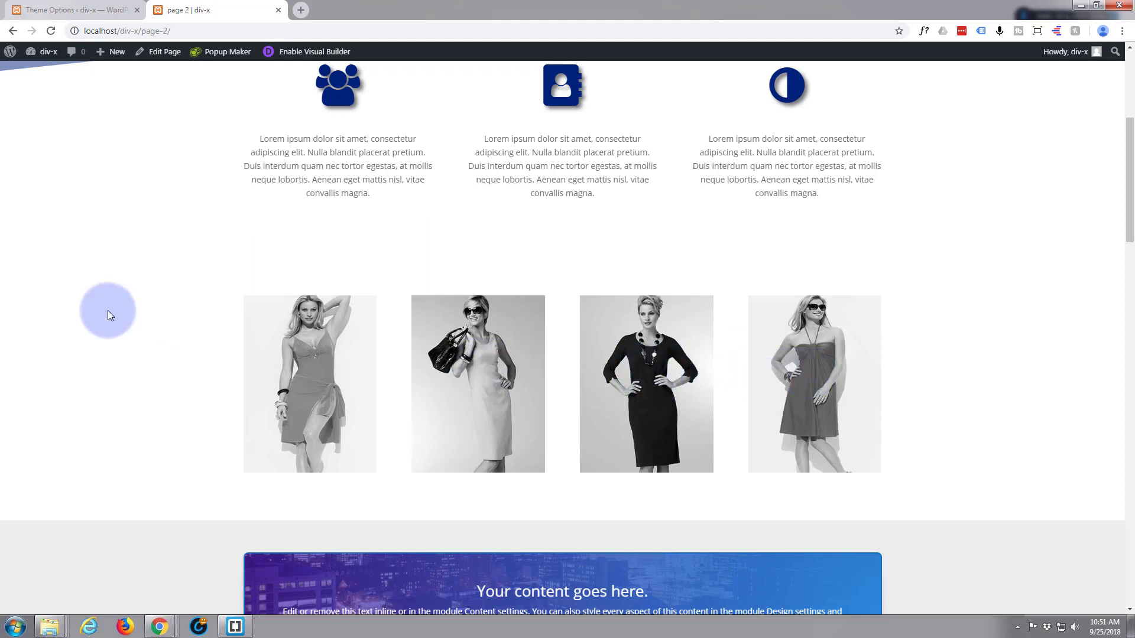
{"action": "scroll", "coordinate": [90, 317], "scroll_direction": "down", "scroll_amount": 1}
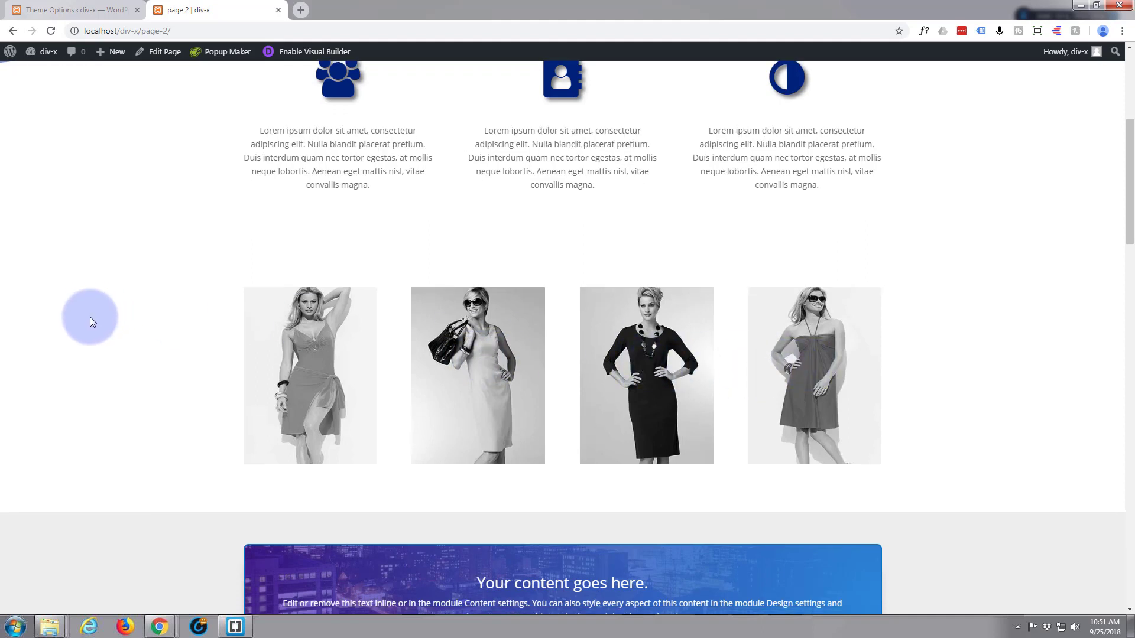
{"action": "scroll", "coordinate": [83, 318], "scroll_direction": "up", "scroll_amount": 1}
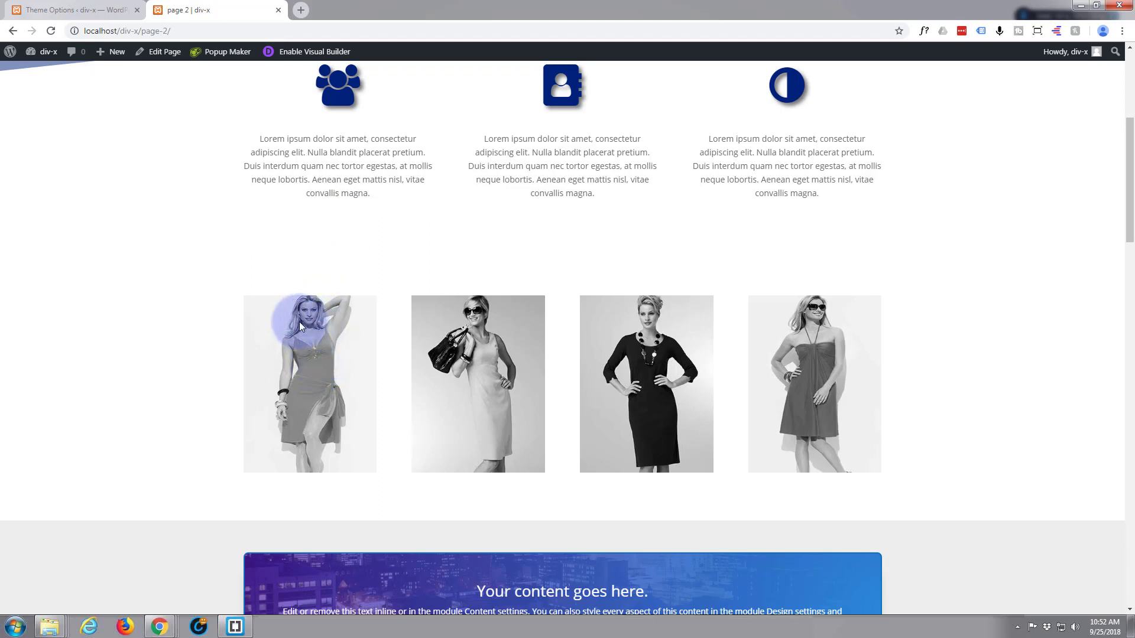
Duplicate the .zm grayscale rule below the original in the Theme Options Custom CSS.
{"action": "left_click", "coordinate": [87, 12]}
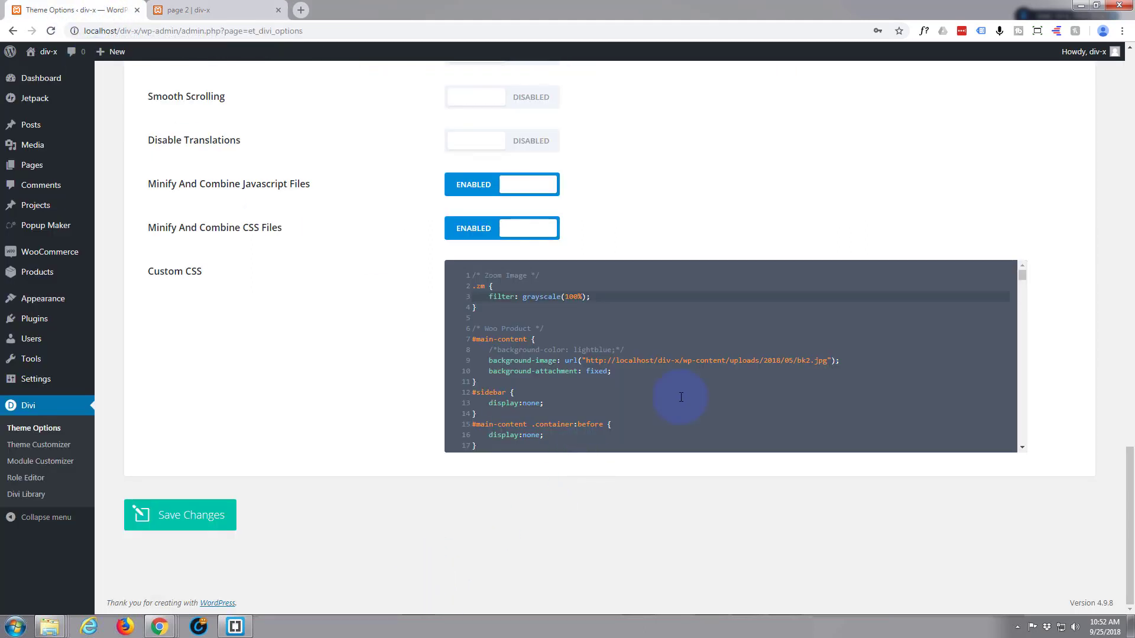
{"action": "left_click", "coordinate": [473, 287]}
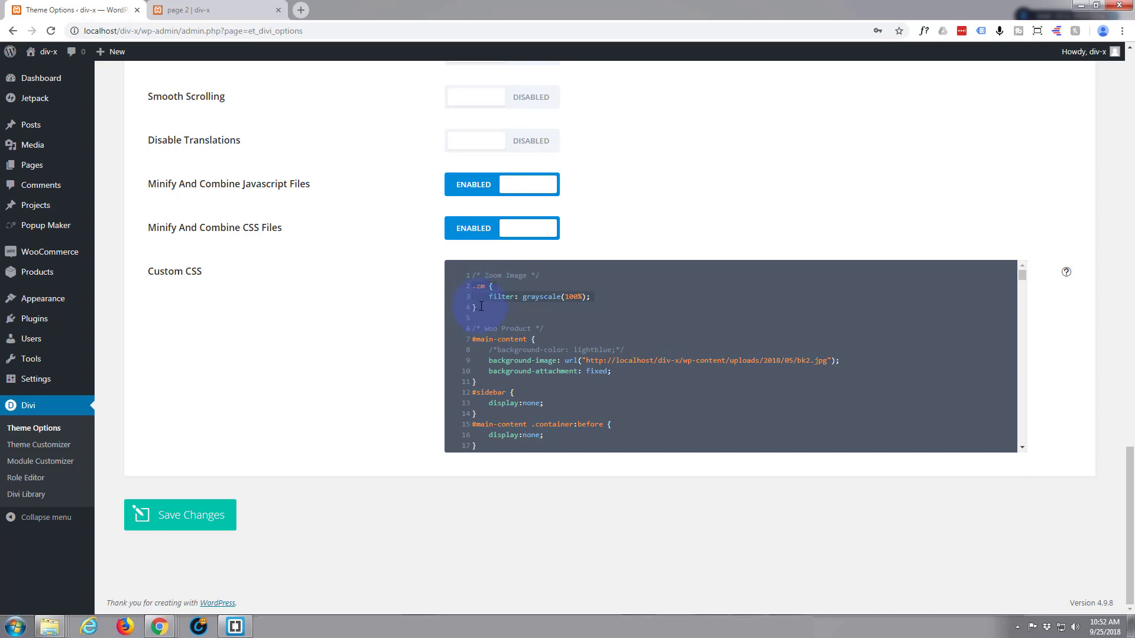
{"action": "left_click", "coordinate": [480, 306]}
{"action": "key", "text": "Return"}
{"action": "key", "text": "Return"}
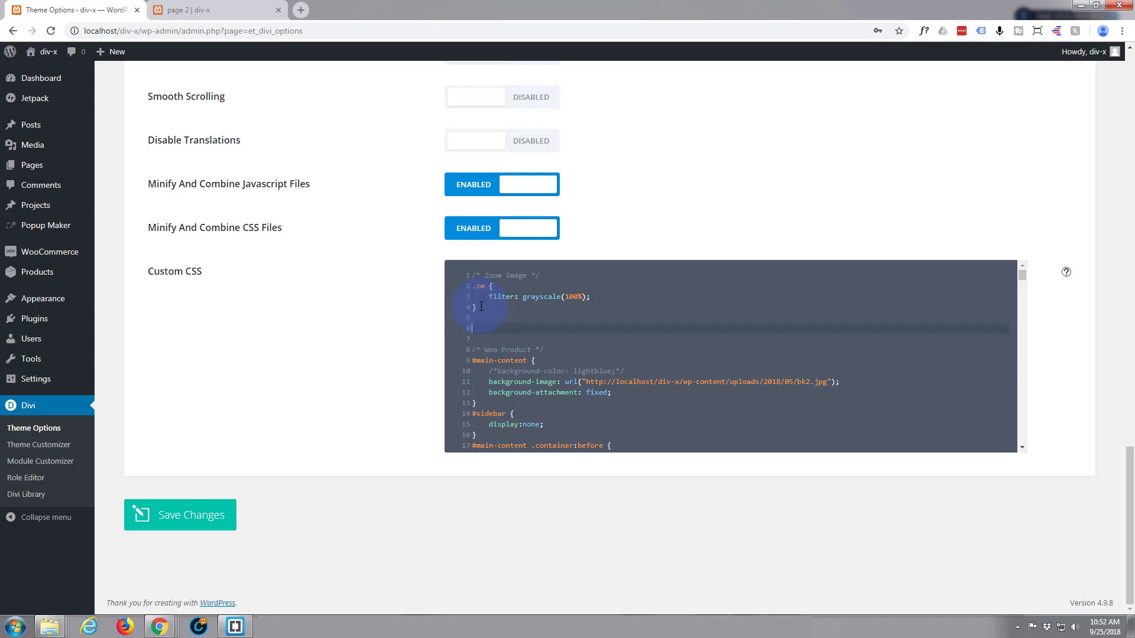
{"action": "type", "text": ".zm {     filter: grayscale(100%); }"}
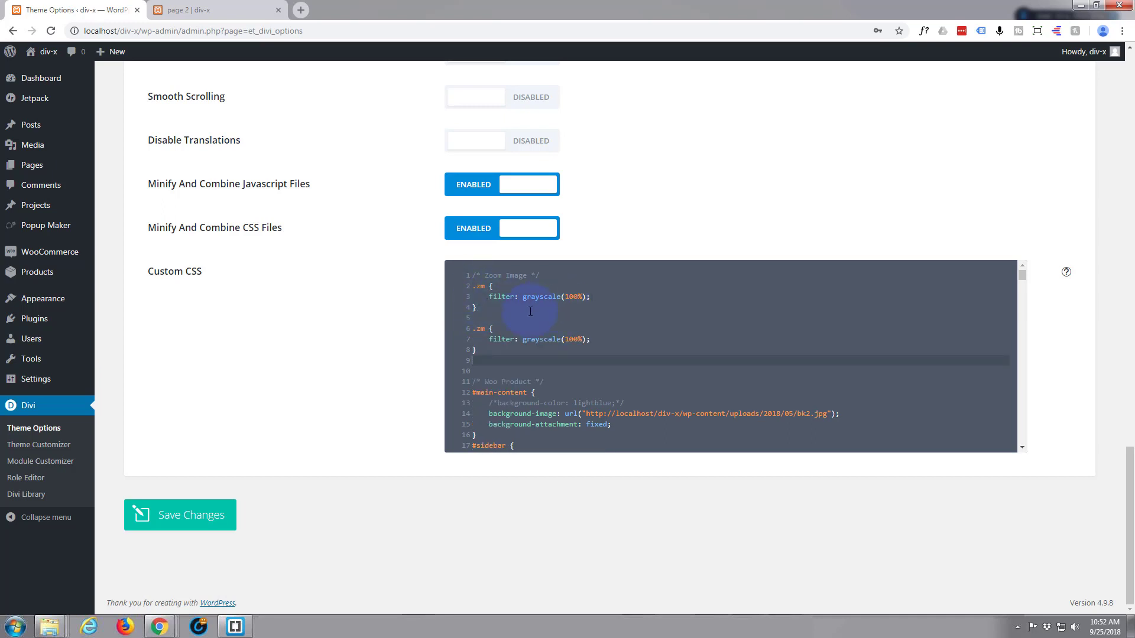
Turn the duplicated .zm rule into .zm:hover with filter: grayscale(0%); and save the theme options.
{"action": "left_click", "coordinate": [485, 329]}
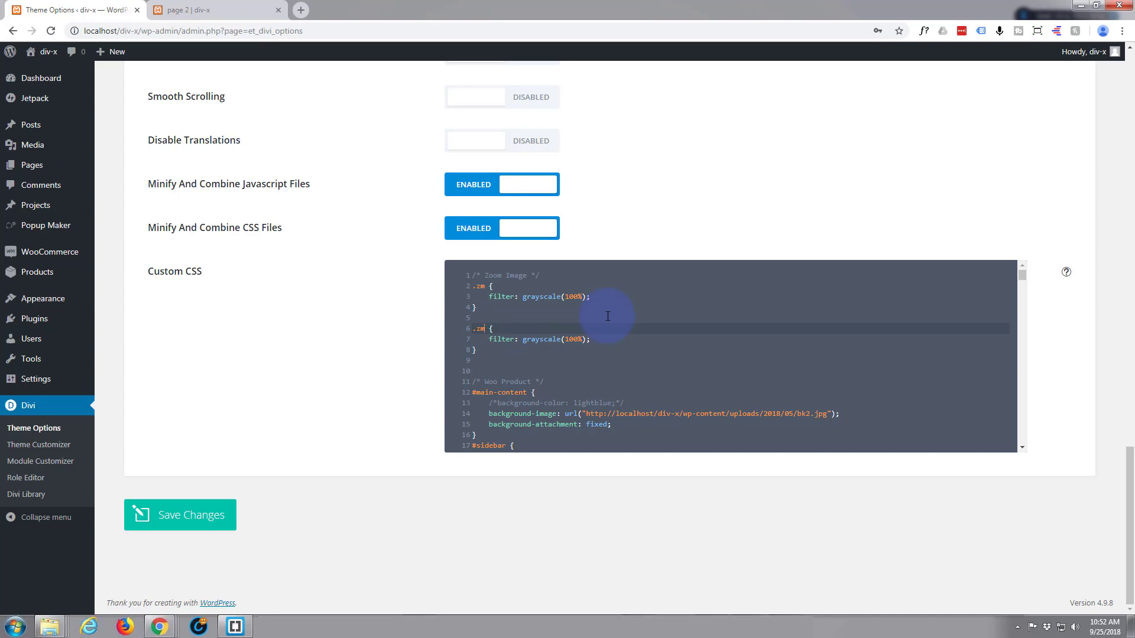
{"action": "type", "text": ":"}
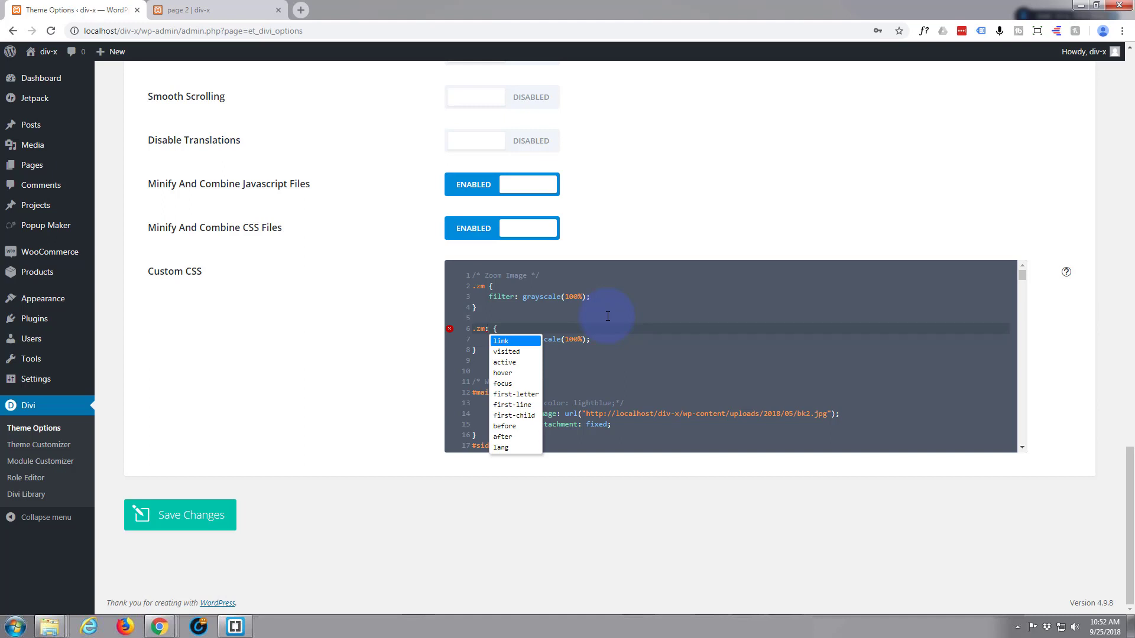
{"action": "type", "text": "hover"}
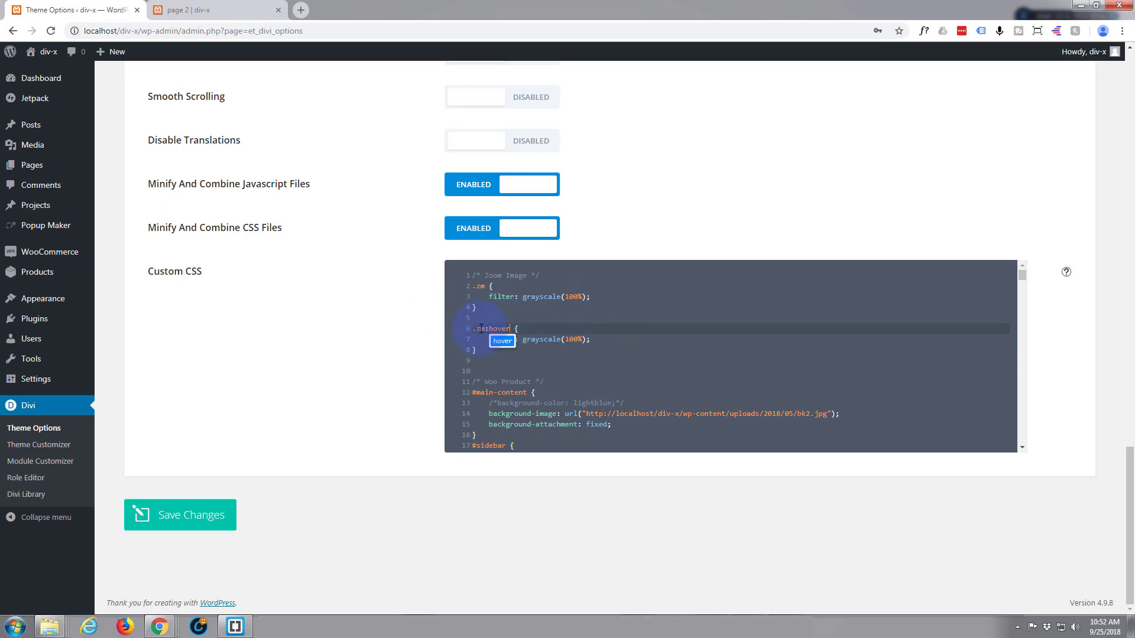
{"action": "left_click", "coordinate": [541, 328]}
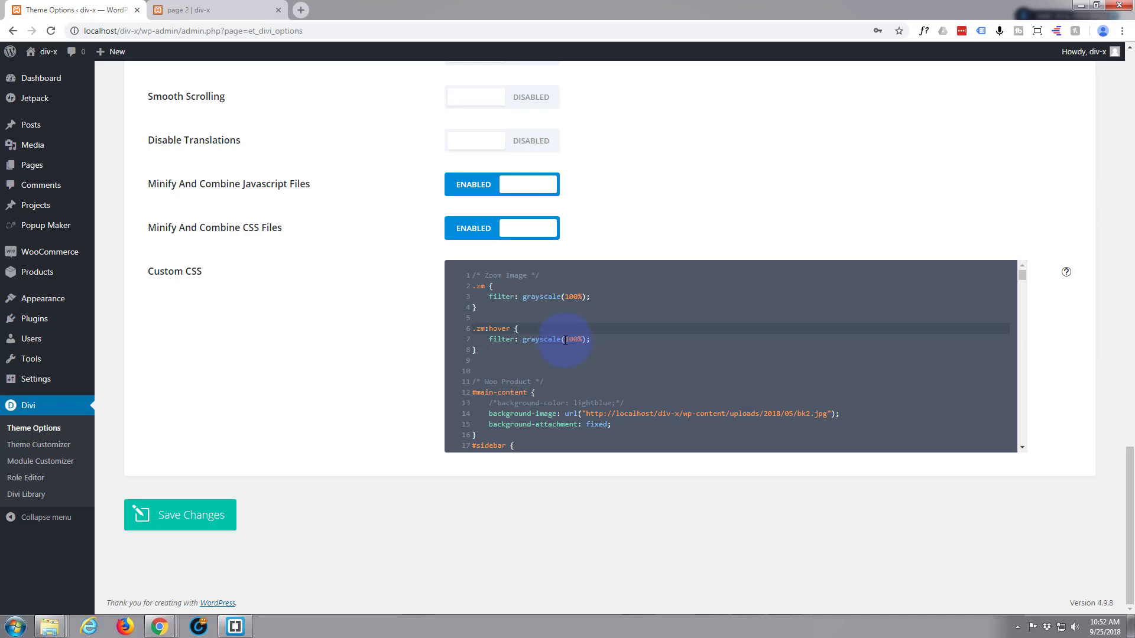
{"action": "left_click_drag", "start_coordinate": [565, 340], "coordinate": [581, 343]}
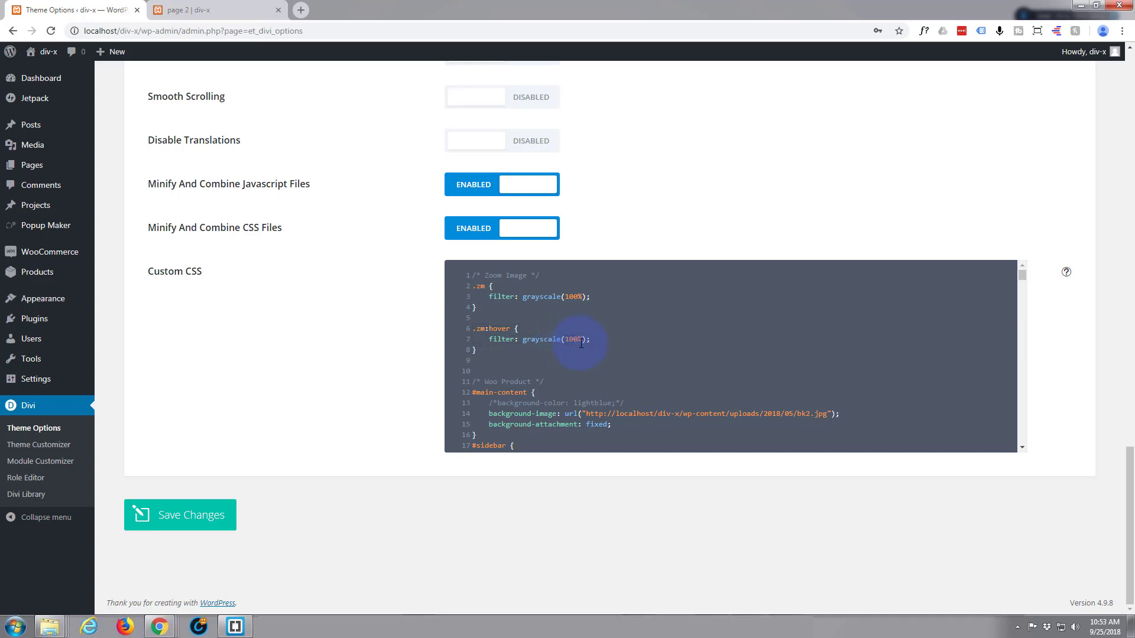
{"action": "type", "text": "0"}
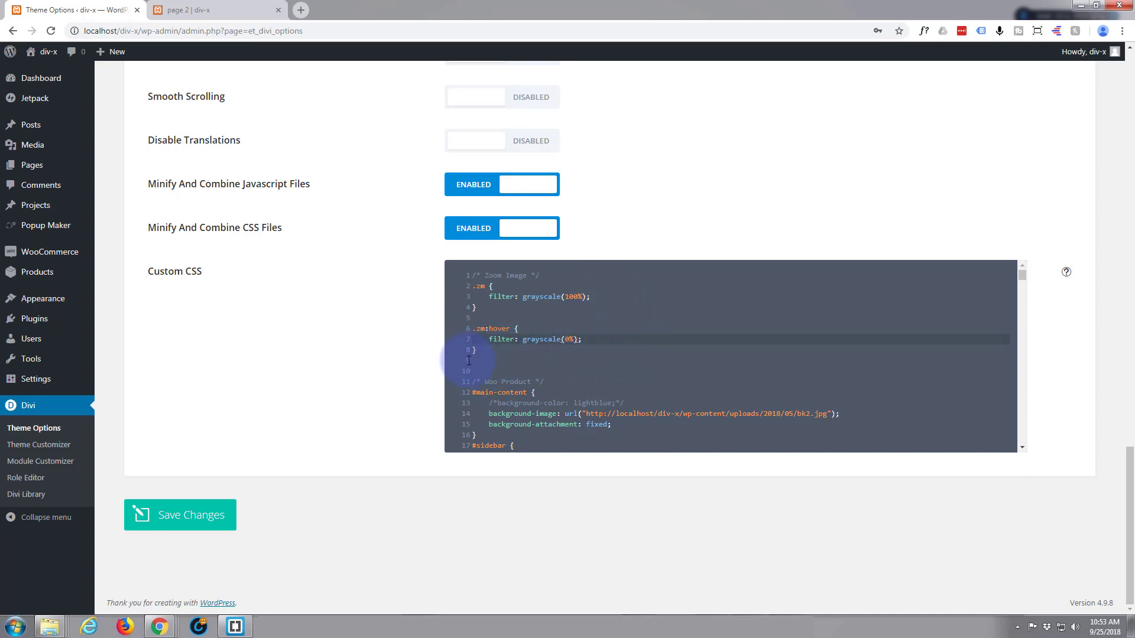
{"action": "left_click", "coordinate": [181, 518]}
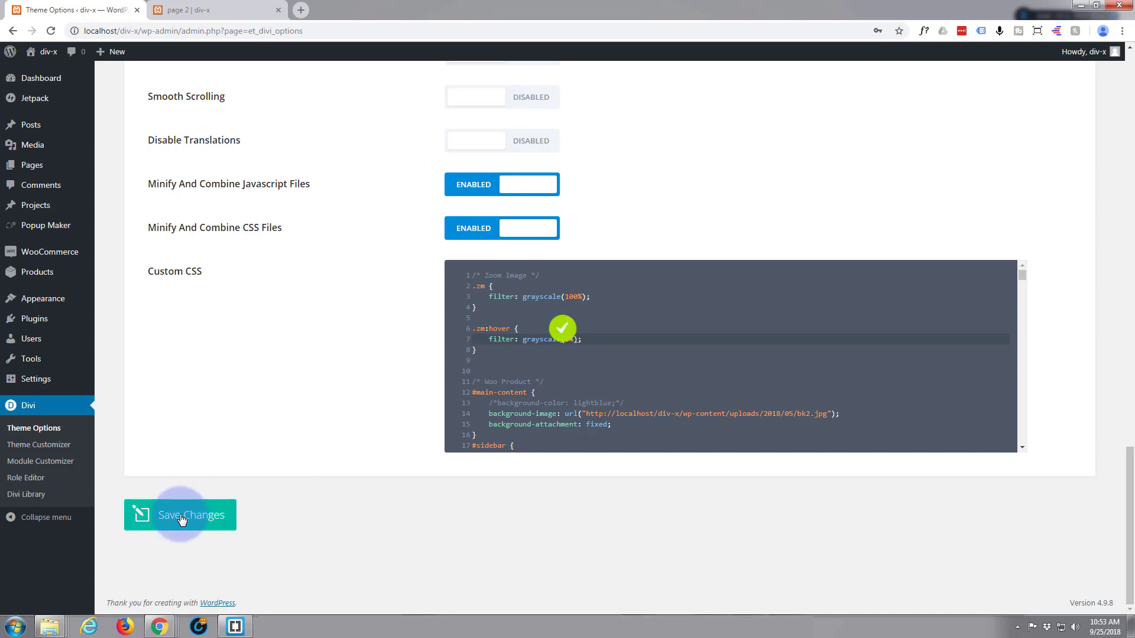
Reload page 2 and check how the dress images respond to the .zm:hover grayscale rule.
{"action": "left_click", "coordinate": [202, 7]}
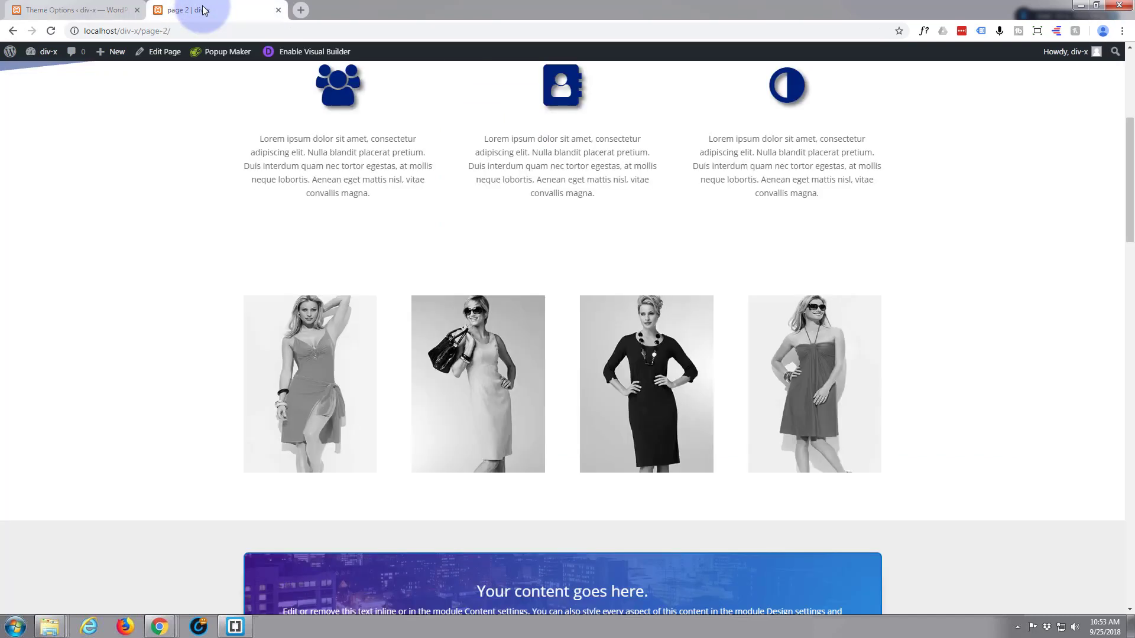
{"action": "left_click", "coordinate": [51, 32]}
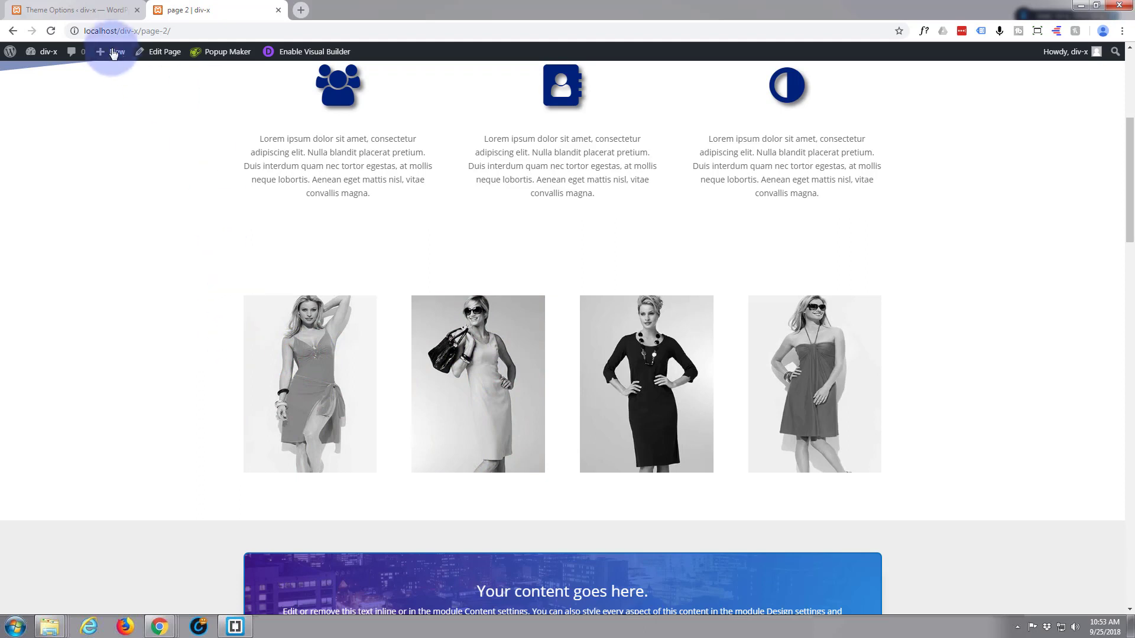
Add transition: all 1.5s ease-in-out; below the filter in the .zm rule of the Custom CSS and save the theme options.
{"action": "left_click", "coordinate": [81, 11]}
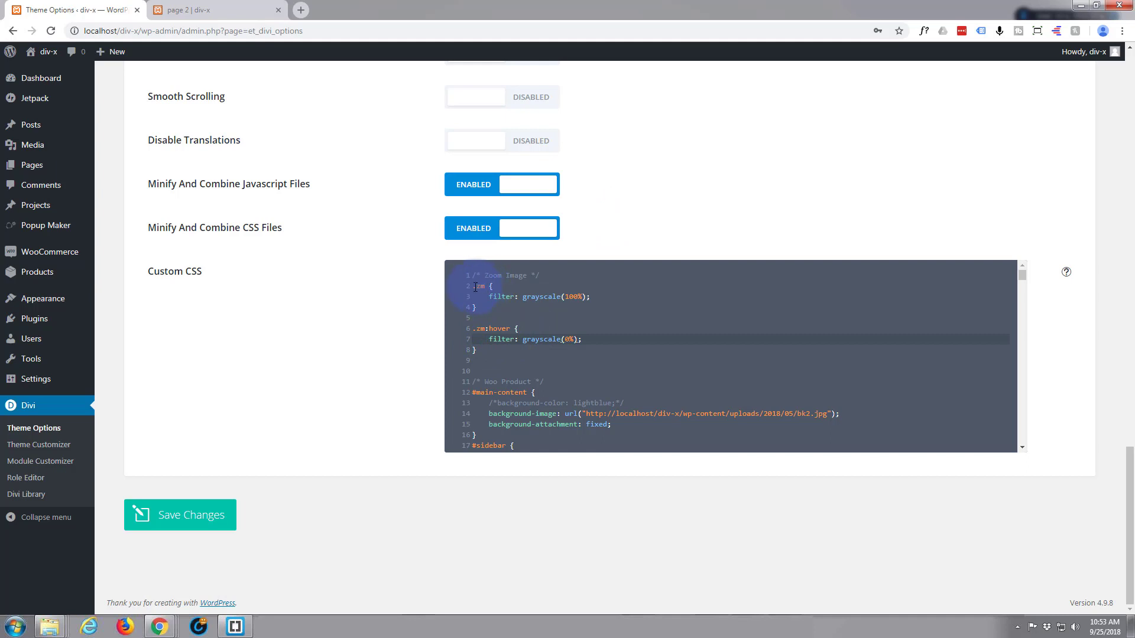
{"action": "left_click", "coordinate": [591, 297]}
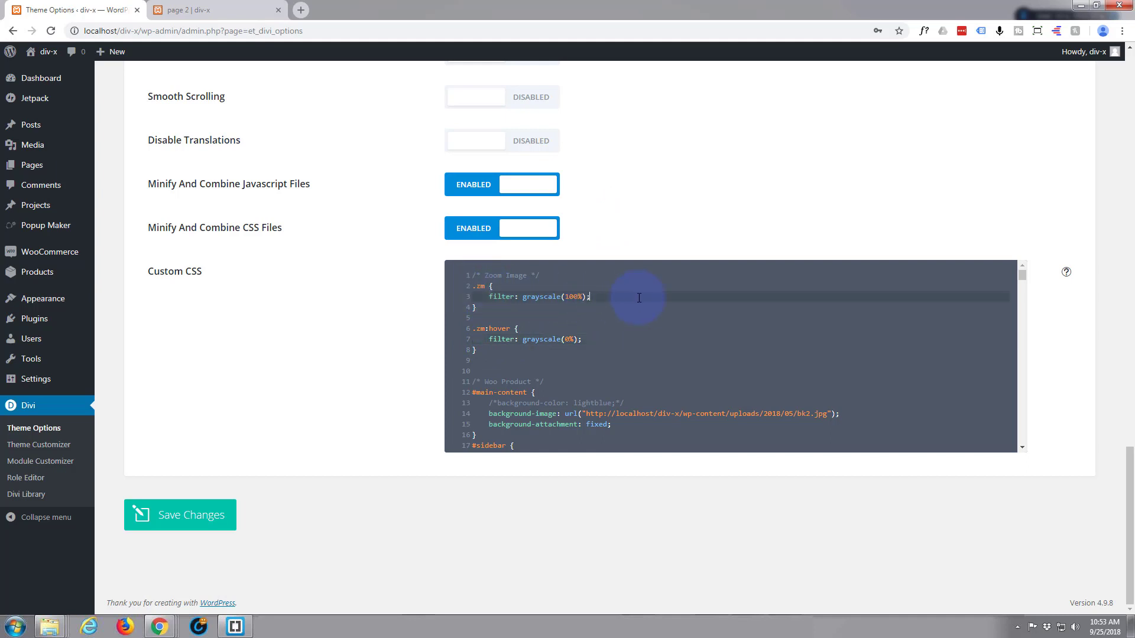
{"action": "key", "text": "Return"}
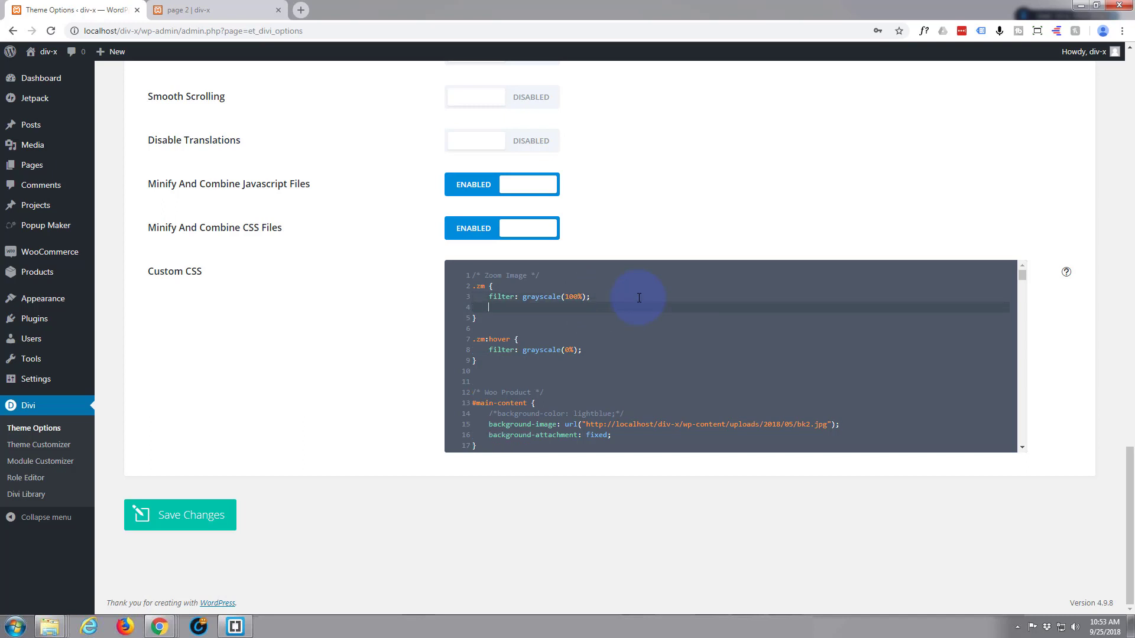
{"action": "type", "text": "transi"}
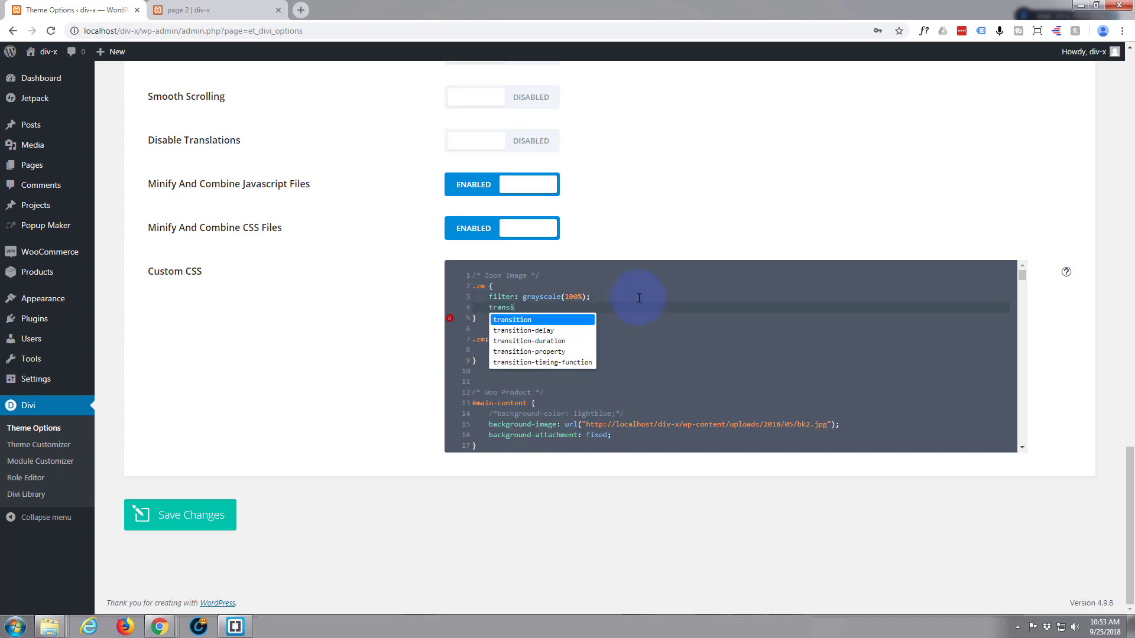
{"action": "type", "text": "tion:"}
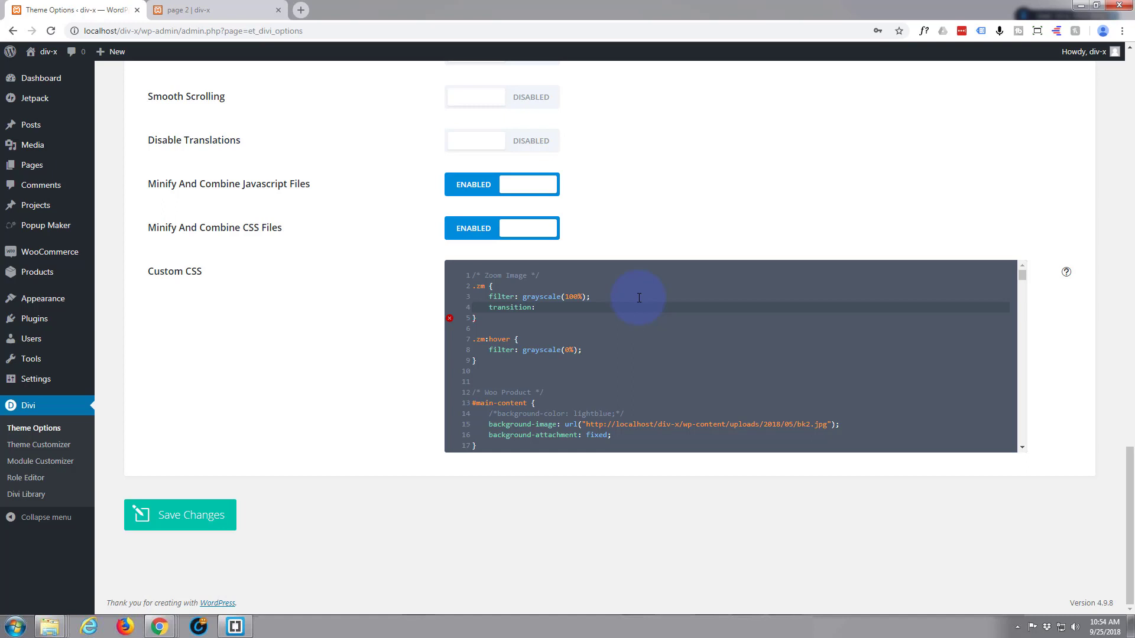
{"action": "type", "text": "all"}
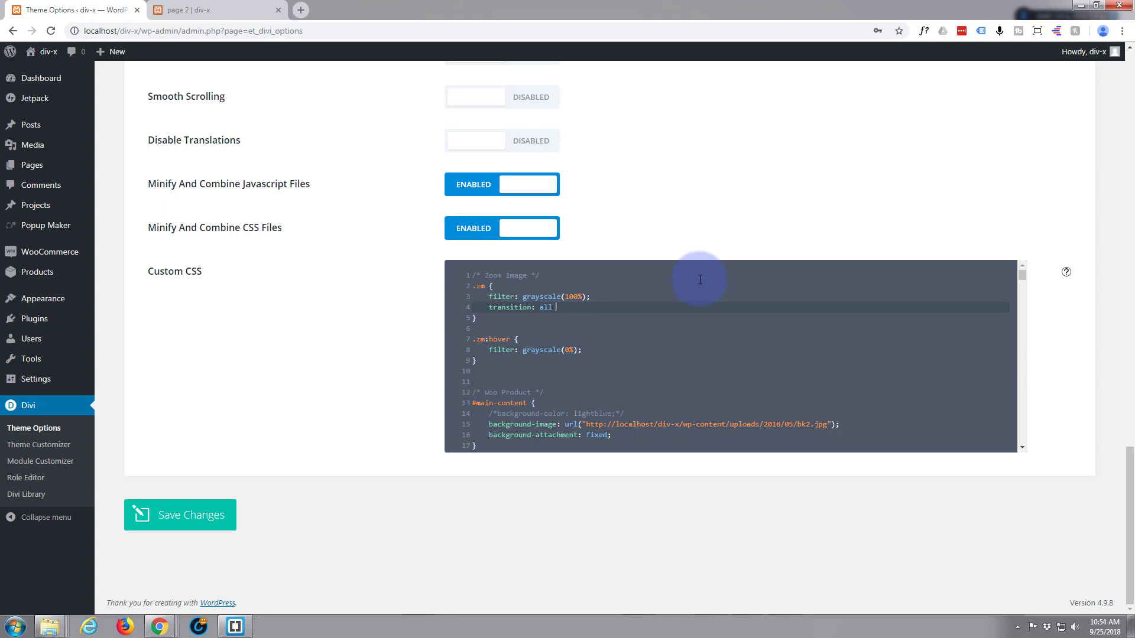
{"action": "type", "text": "1.5s"}
{"action": "type", "text": "ease"}
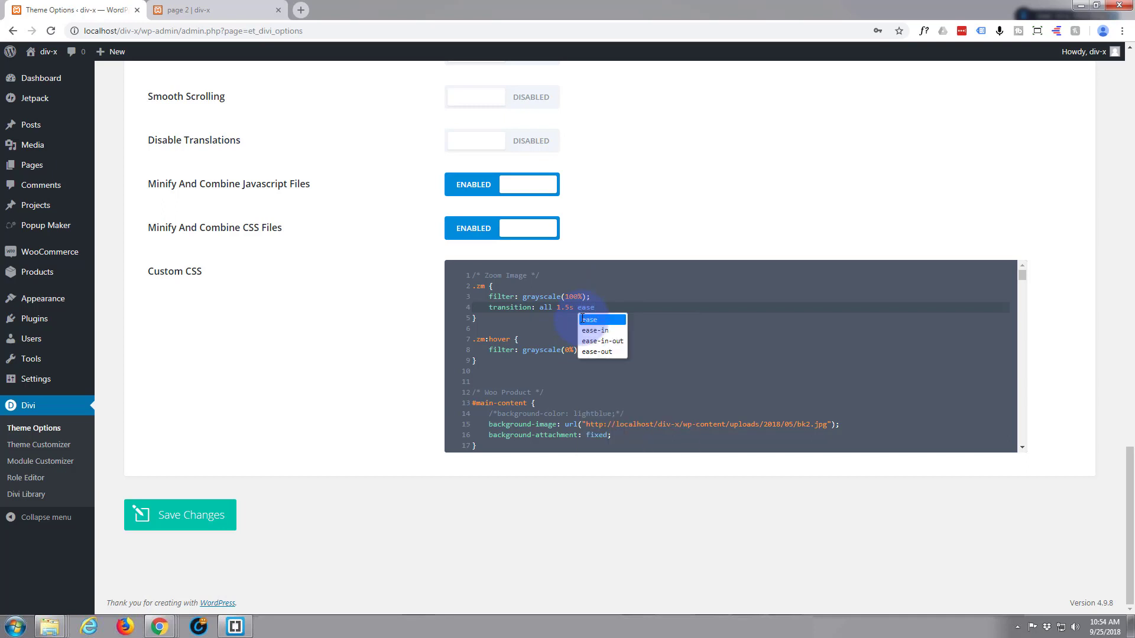
{"action": "type", "text": "-in-"}
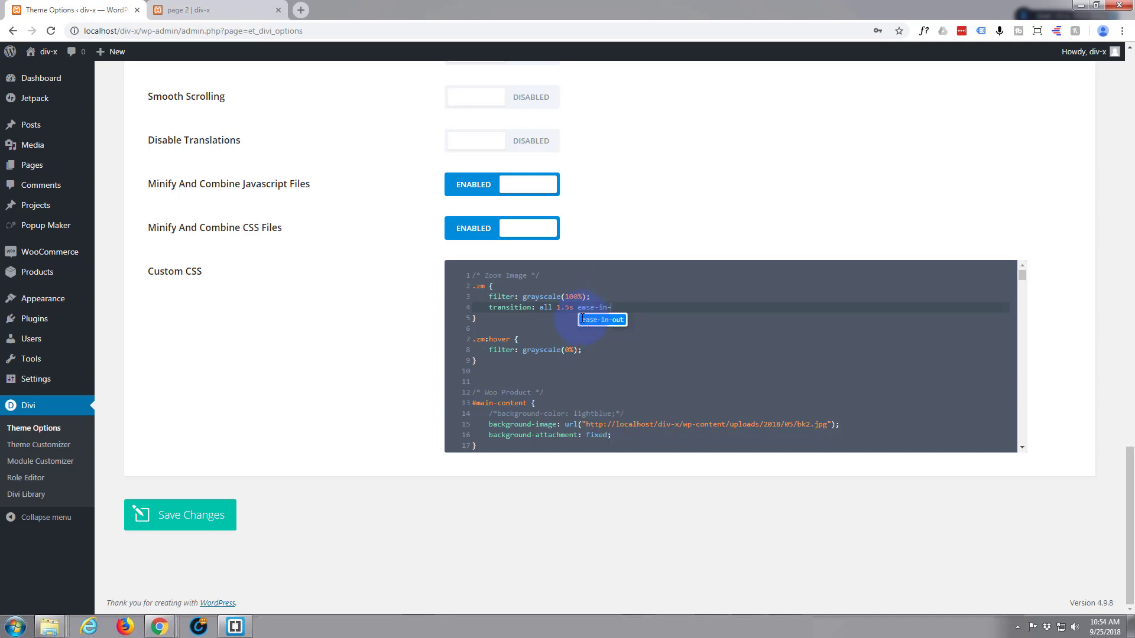
{"action": "type", "text": "out;"}
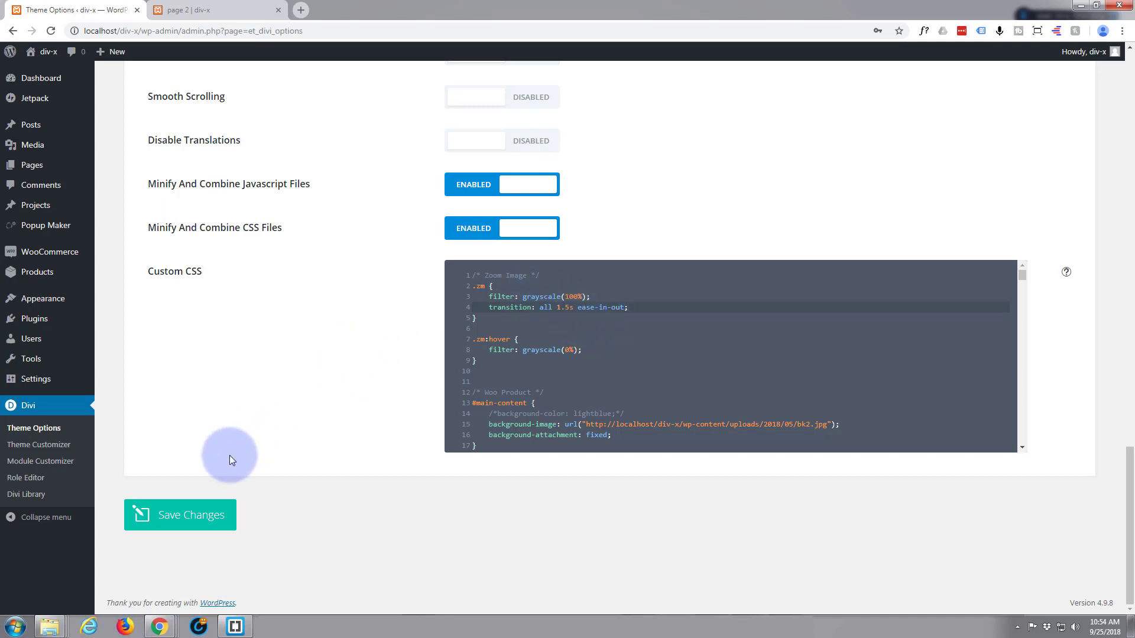
{"action": "left_click", "coordinate": [153, 519]}
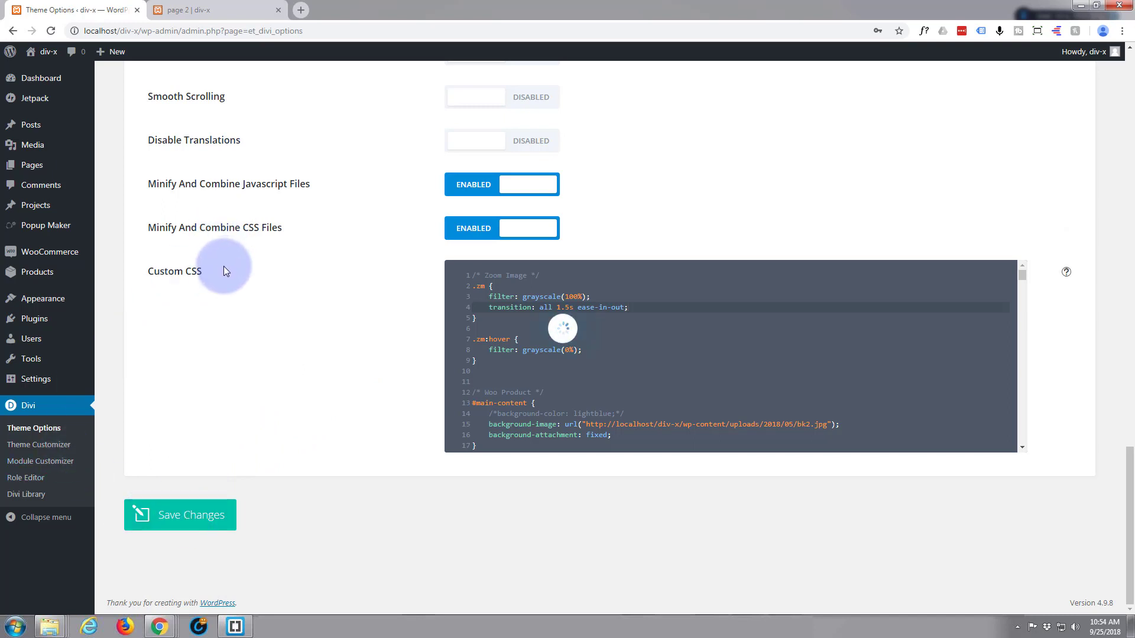
Reload page 2 and check the timing of the grayscale-to-colour transition on the dress images.
{"action": "left_click", "coordinate": [207, 15]}
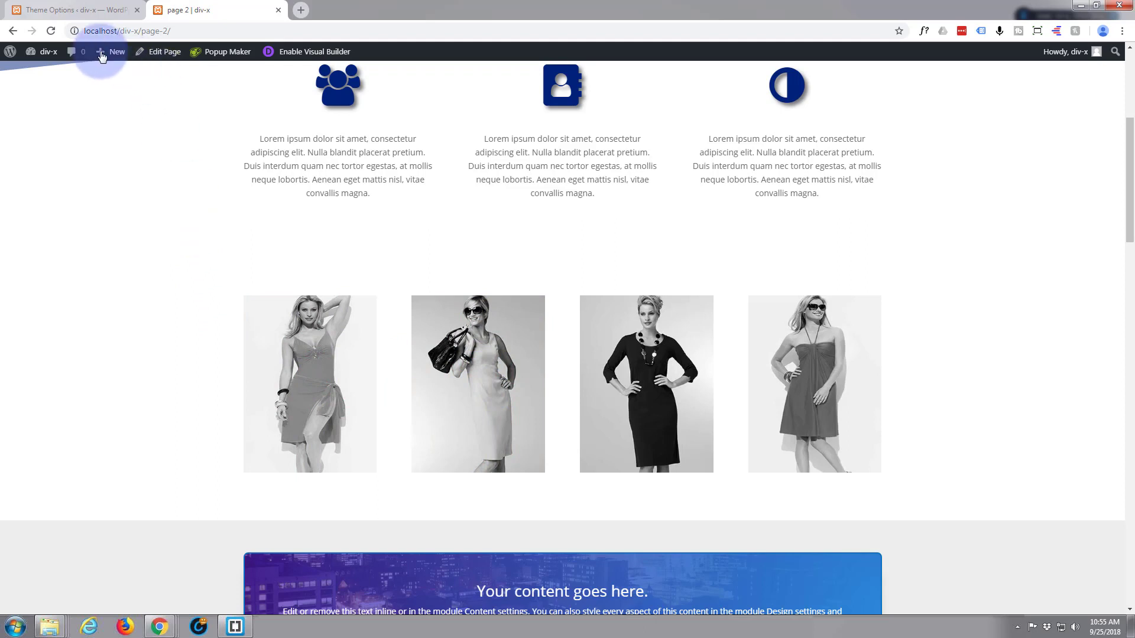
{"action": "left_click", "coordinate": [52, 32]}
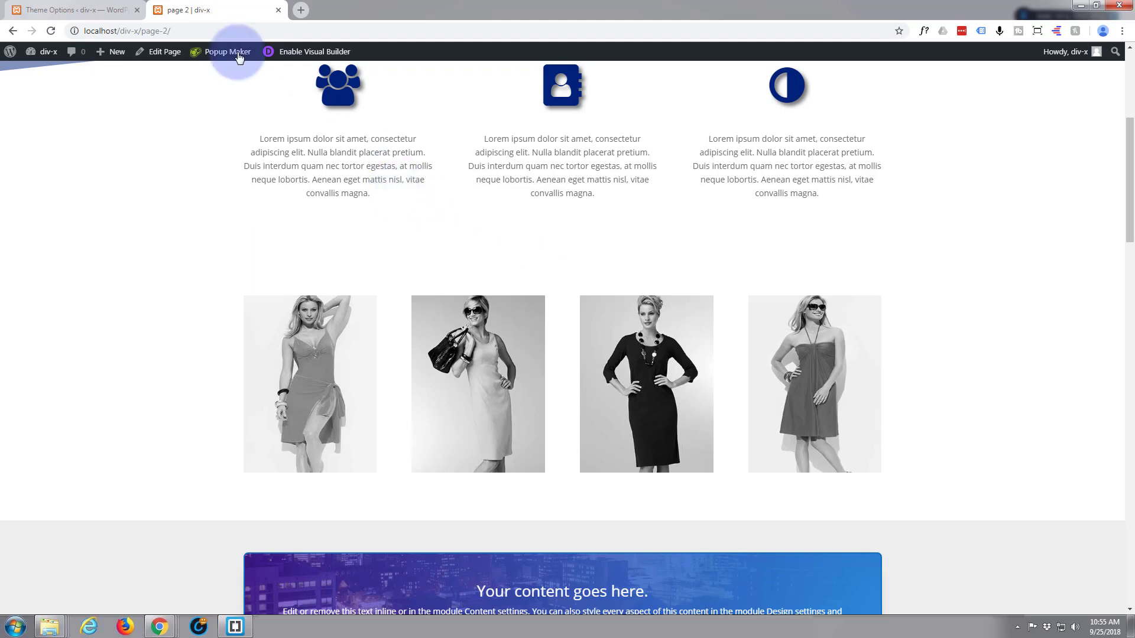
Add transform: scale(3); below the filter in the .zm:hover rule of the Custom CSS and save the theme options.
{"action": "left_click", "coordinate": [61, 11]}
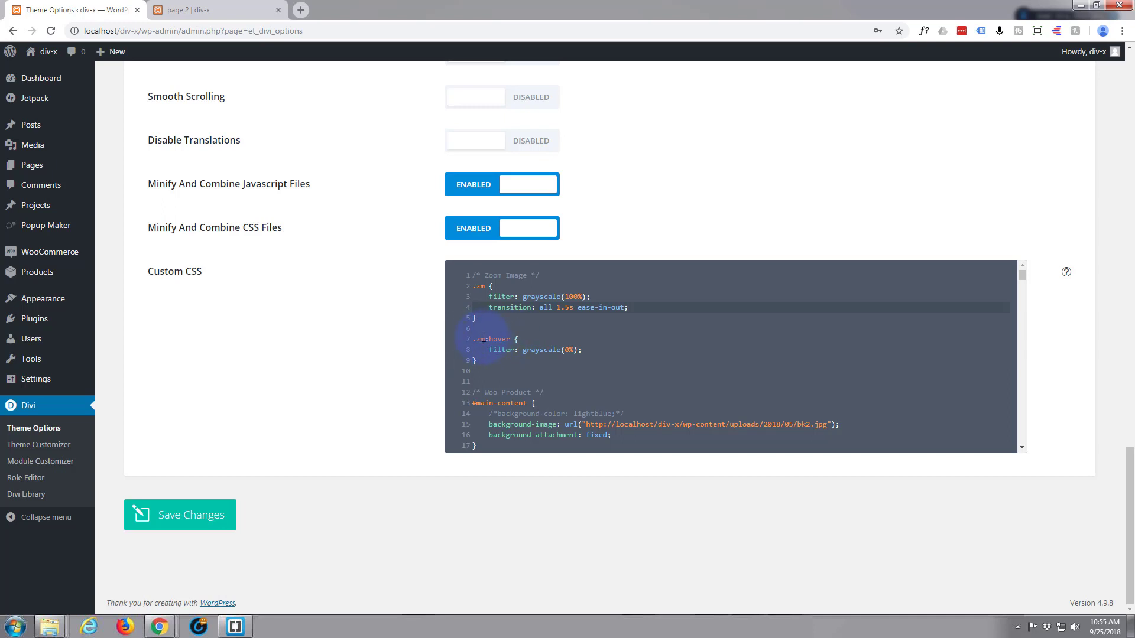
{"action": "left_click", "coordinate": [585, 350]}
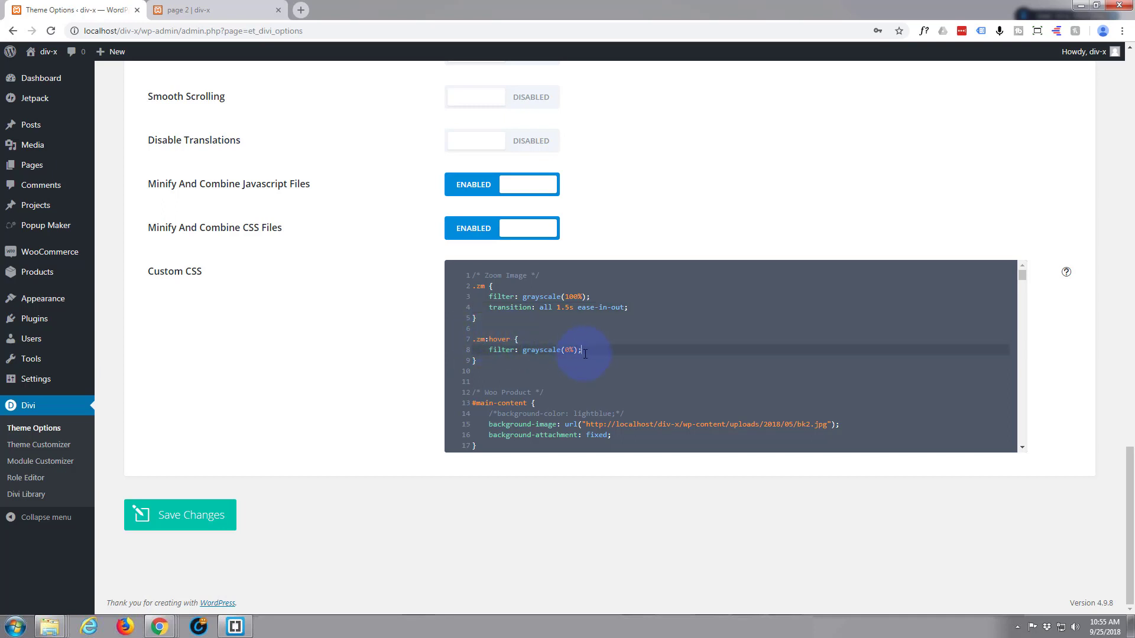
{"action": "key", "text": "Return"}
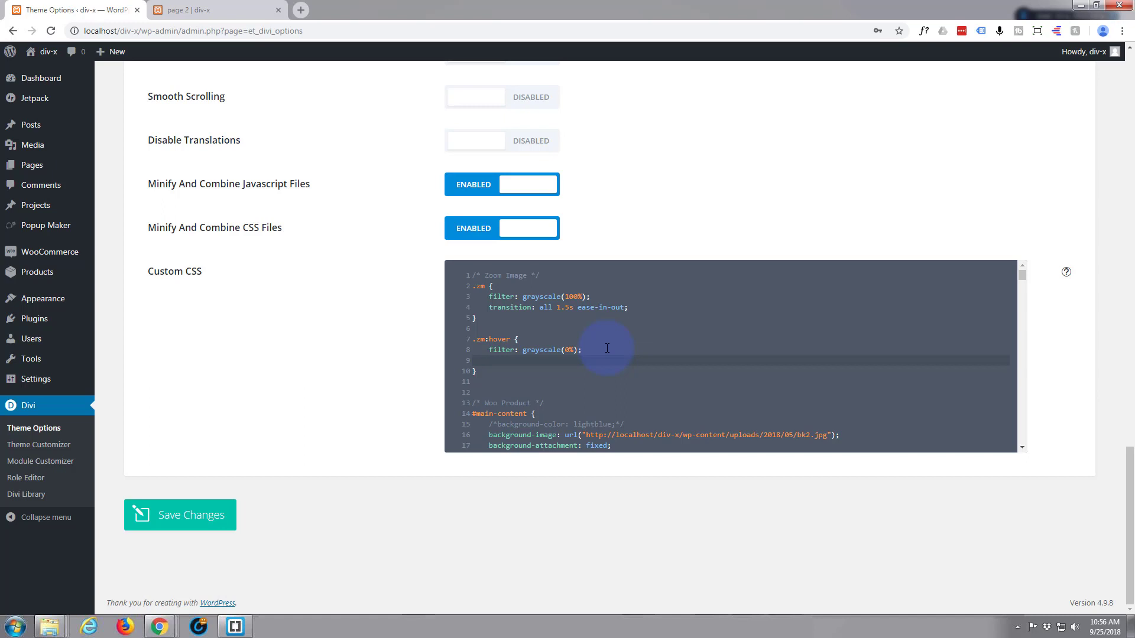
{"action": "type", "text": "tr"}
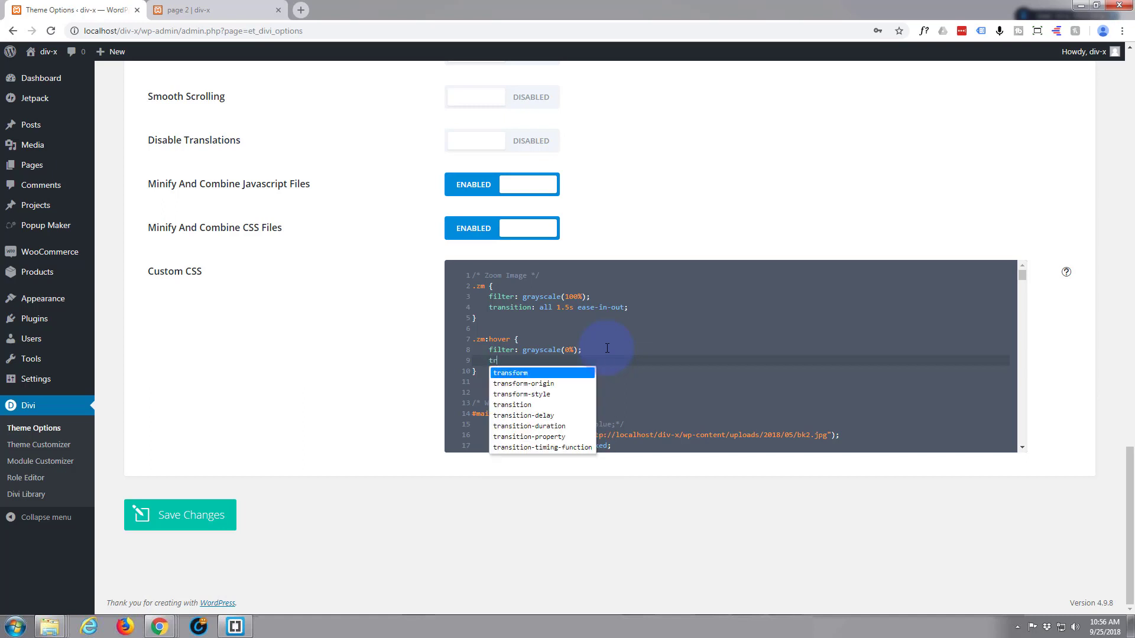
{"action": "type", "text": "ansform"}
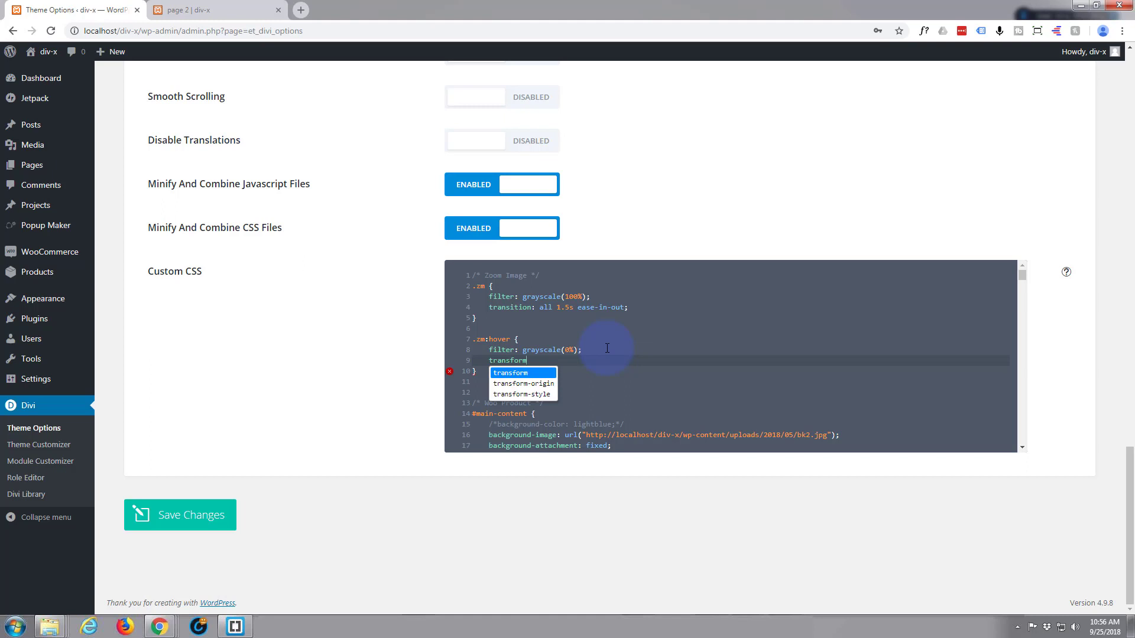
{"action": "type", "text": ":"}
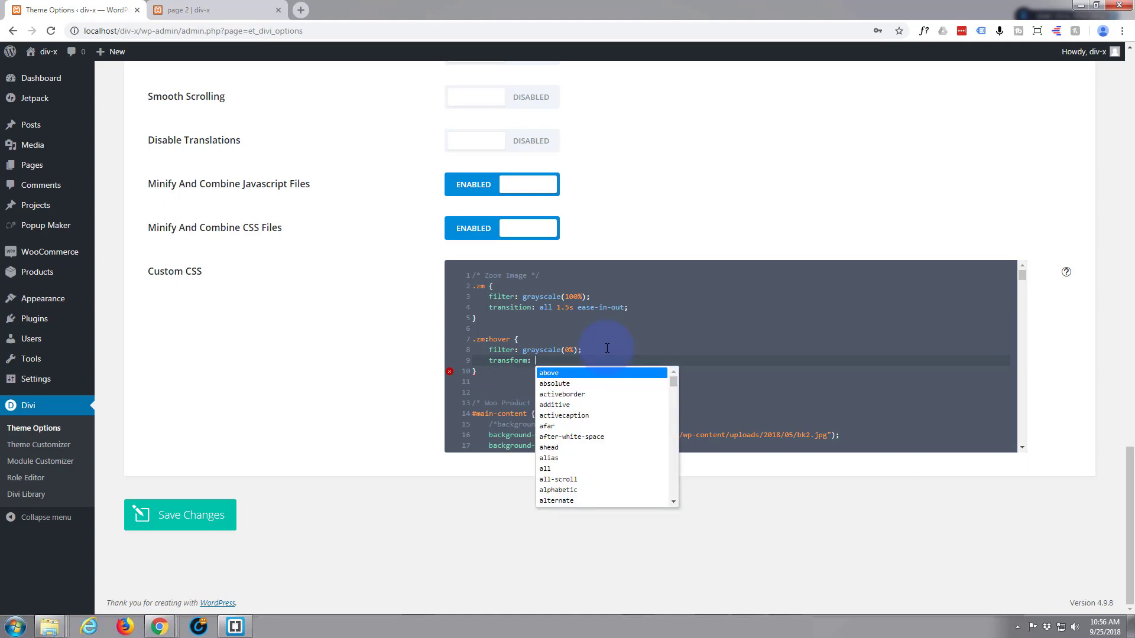
{"action": "type", "text": " scale"}
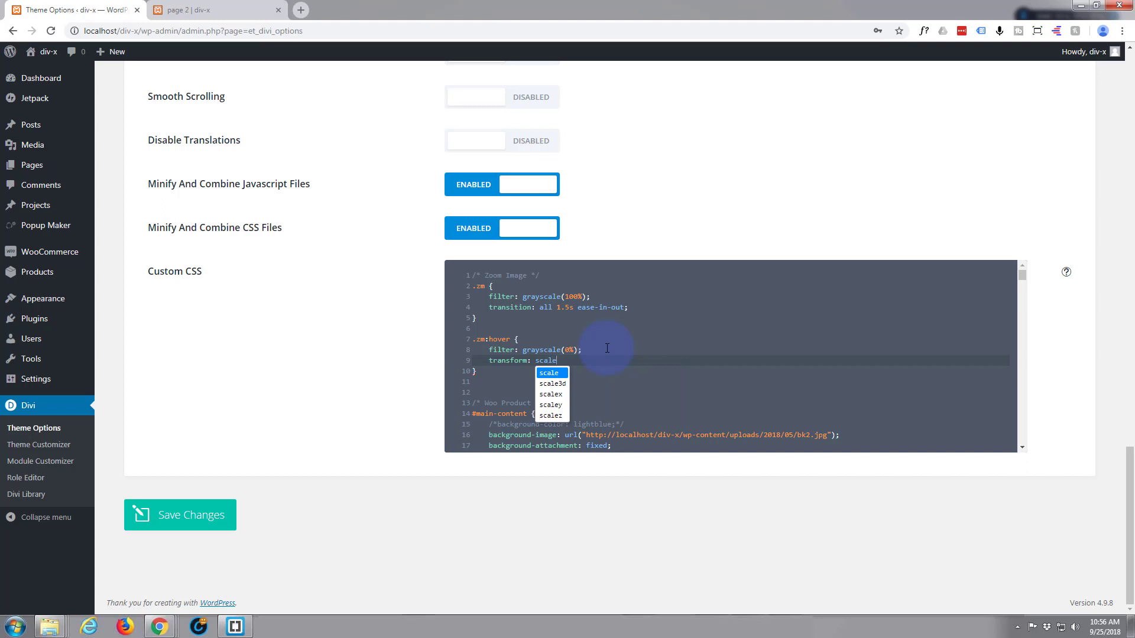
{"action": "type", "text": "()"}
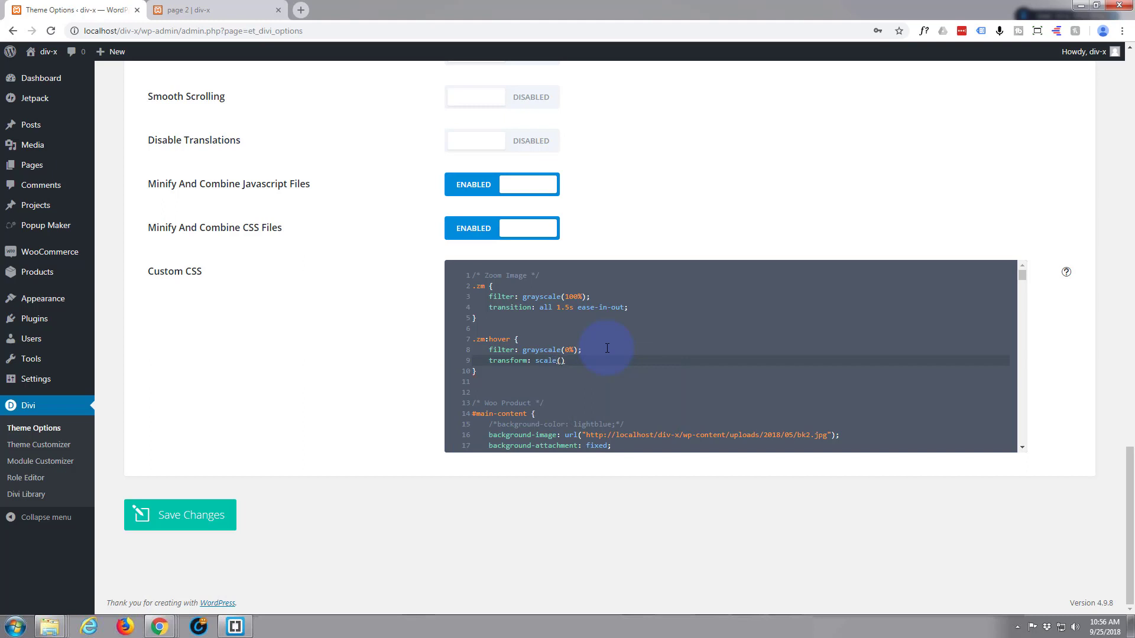
{"action": "type", "text": ";"}
{"action": "key", "text": "Left"}
{"action": "key", "text": "Left"}
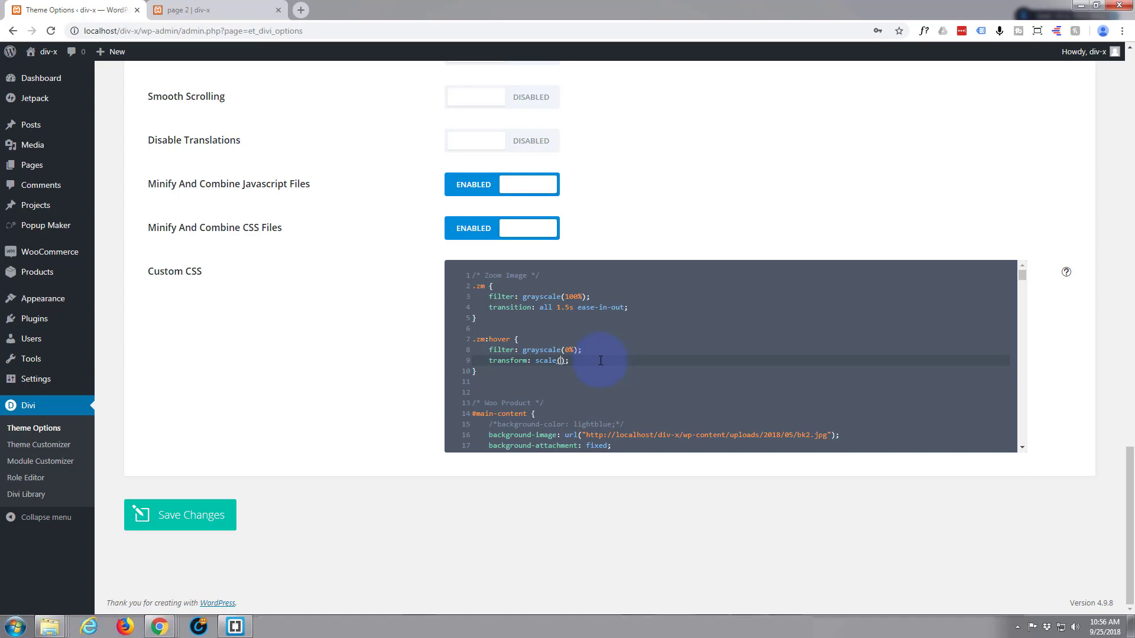
{"action": "type", "text": "3"}
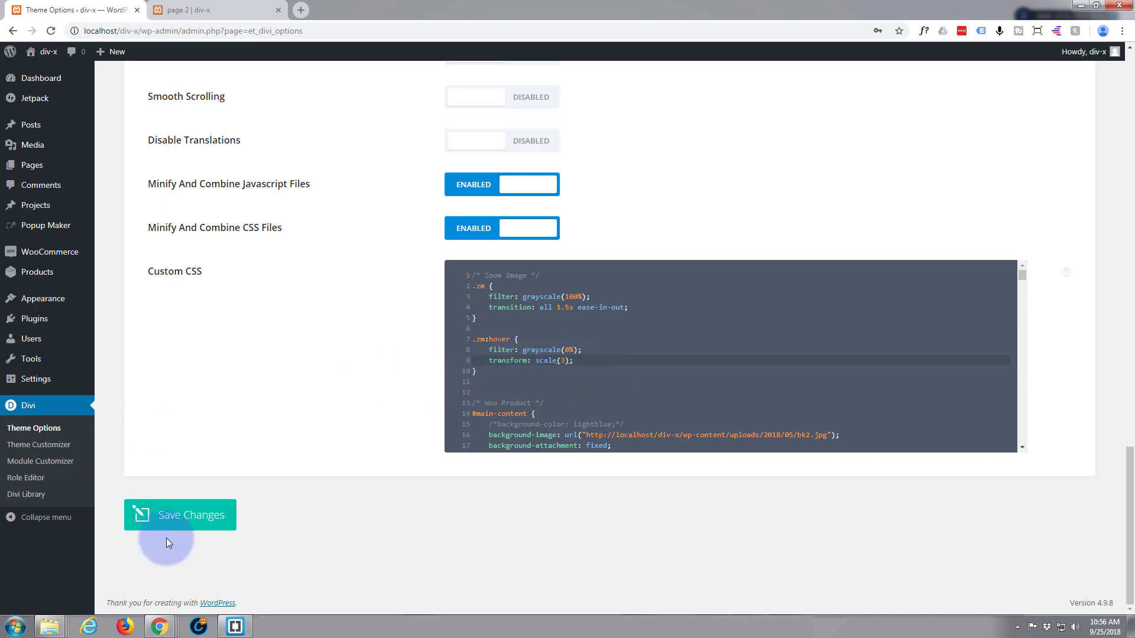
{"action": "left_click", "coordinate": [192, 520]}
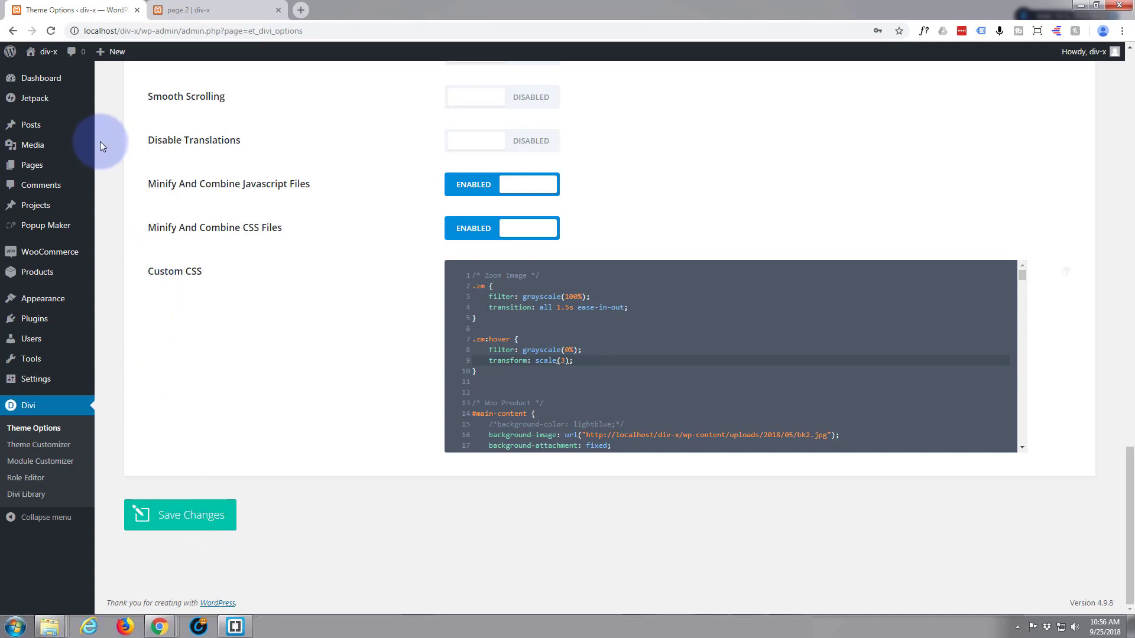
Reload page 2 and test the zoom effect on the first dress image.
{"action": "left_click", "coordinate": [222, 13]}
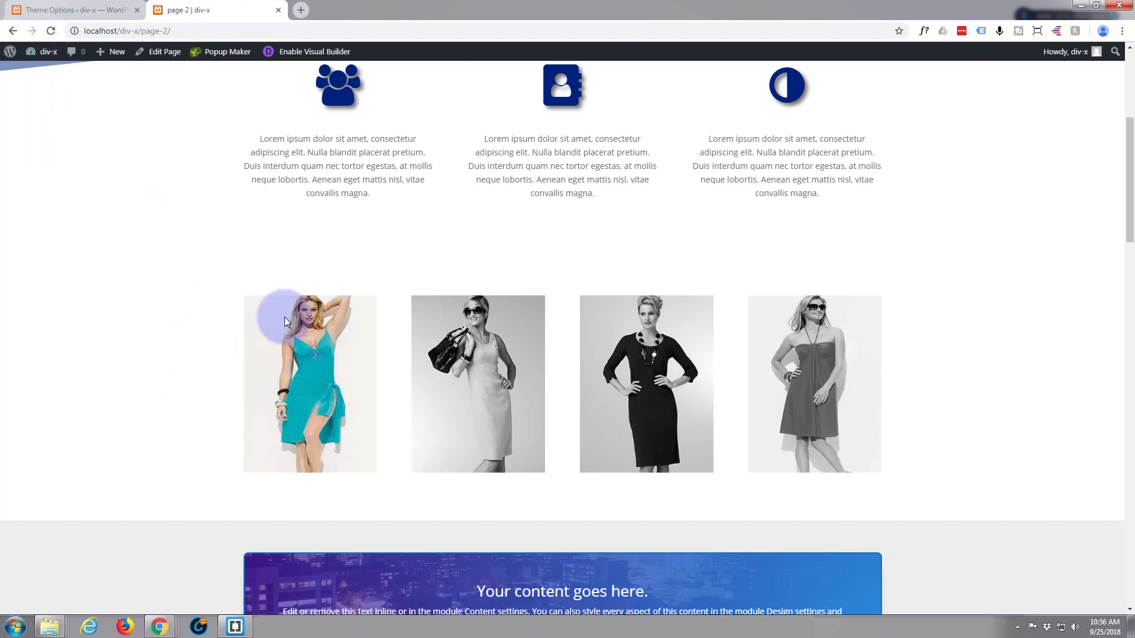
{"action": "left_click", "coordinate": [52, 31]}
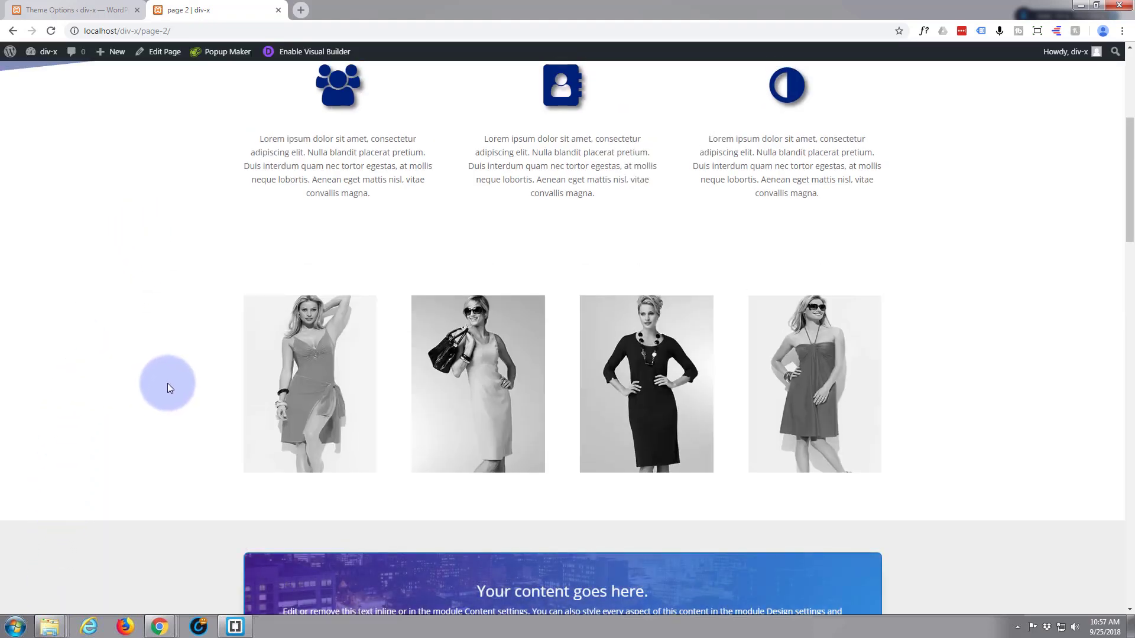
{"action": "mouse_move", "coordinate": [271, 392]}
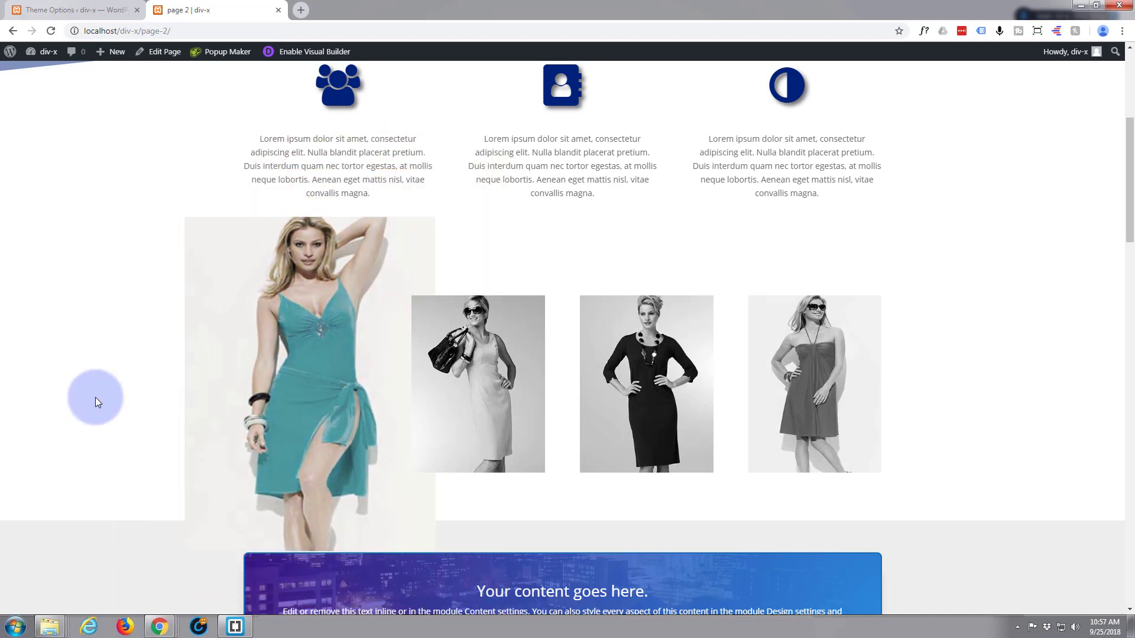
{"action": "mouse_move", "coordinate": [315, 414]}
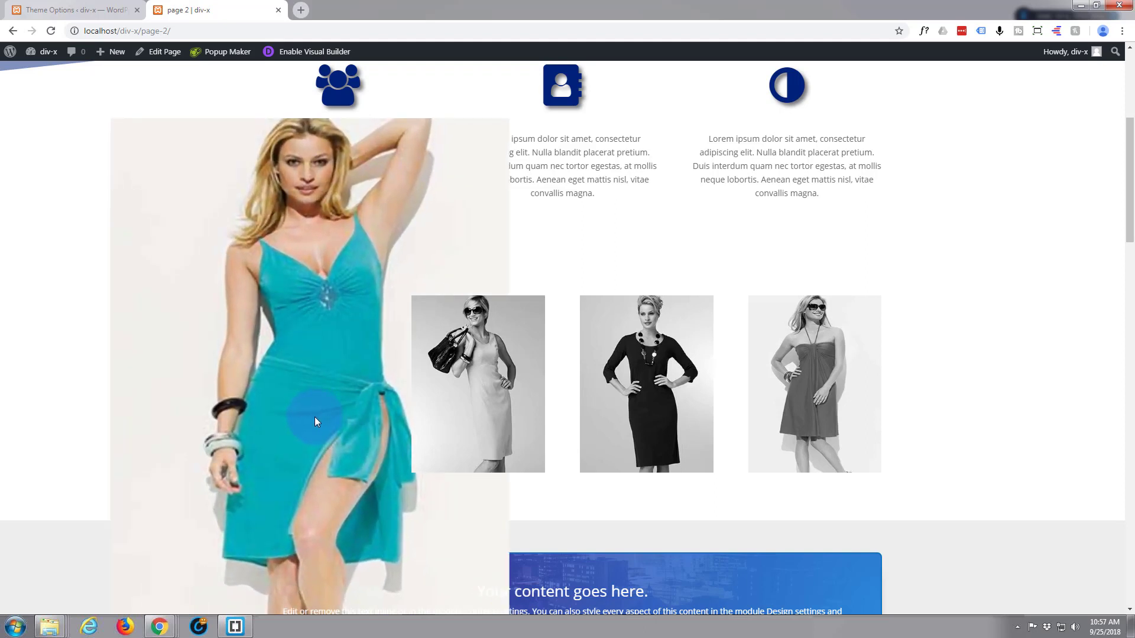
Test the hover zoom across the dress images on page 2 and examine how the enlarged images overlap their neighbours.
{"action": "mouse_move", "coordinate": [442, 404]}
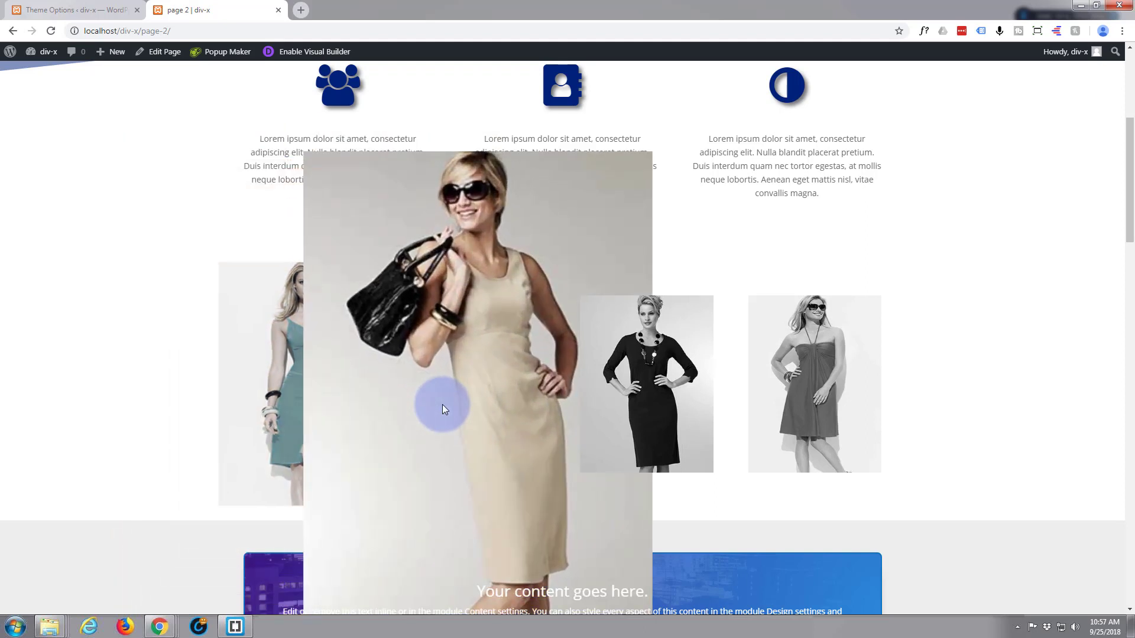
{"action": "mouse_move", "coordinate": [657, 397]}
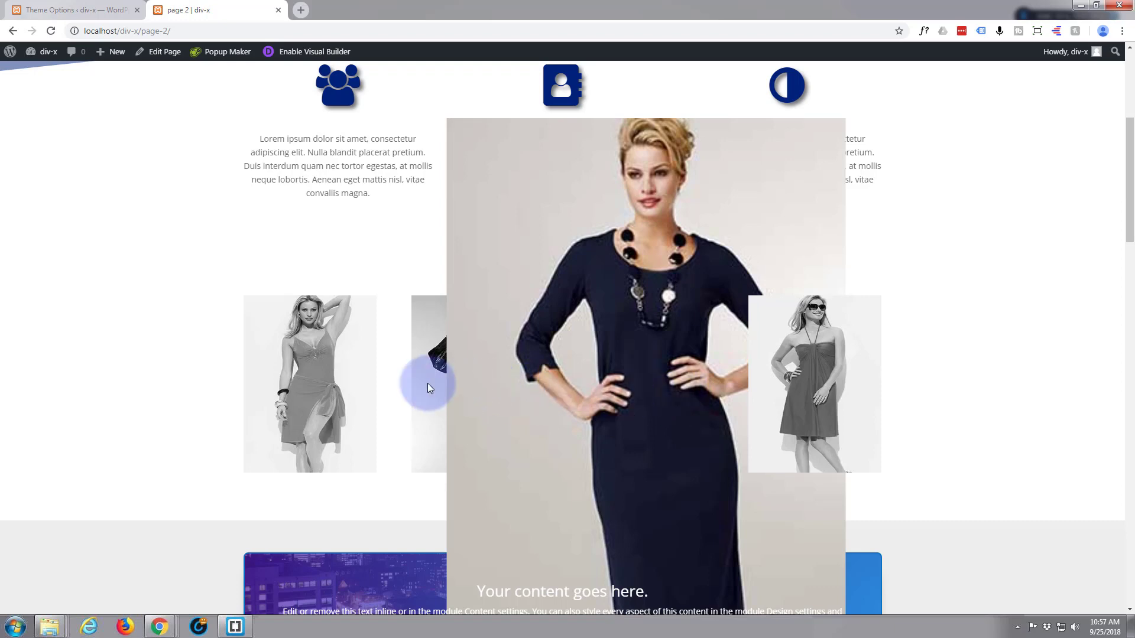
{"action": "mouse_move", "coordinate": [427, 383]}
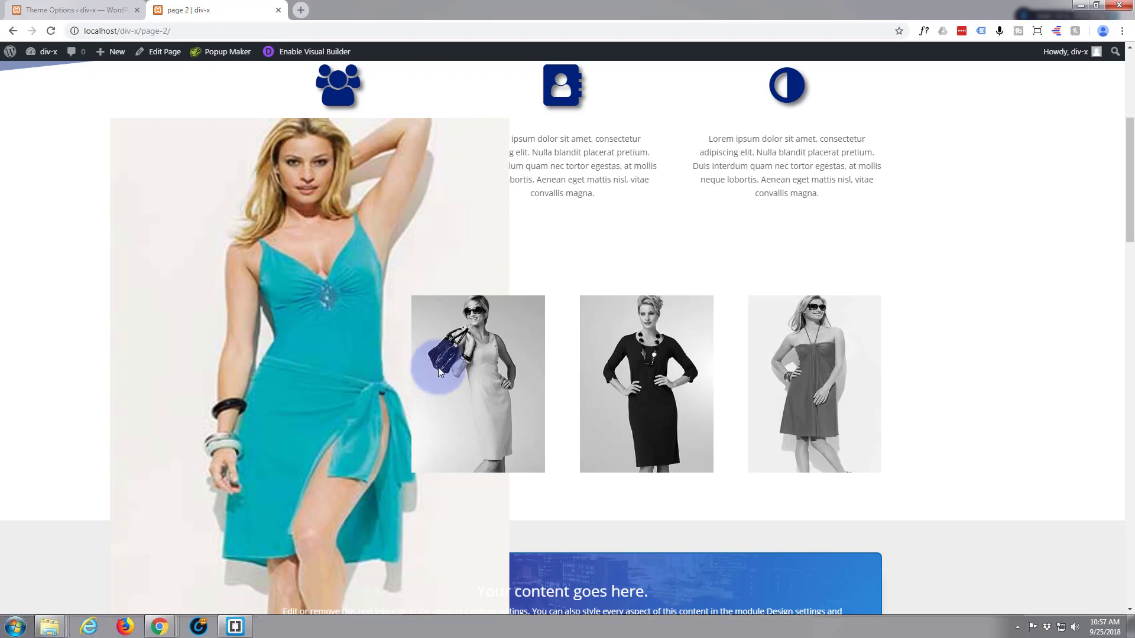
{"action": "mouse_move", "coordinate": [459, 371]}
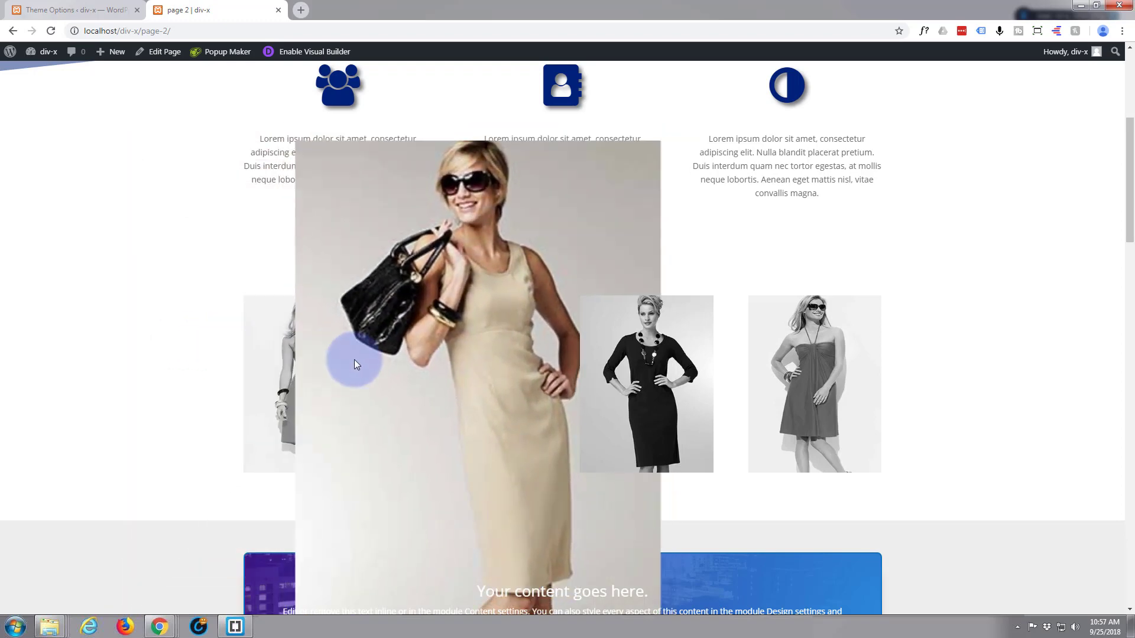
{"action": "mouse_move", "coordinate": [630, 374]}
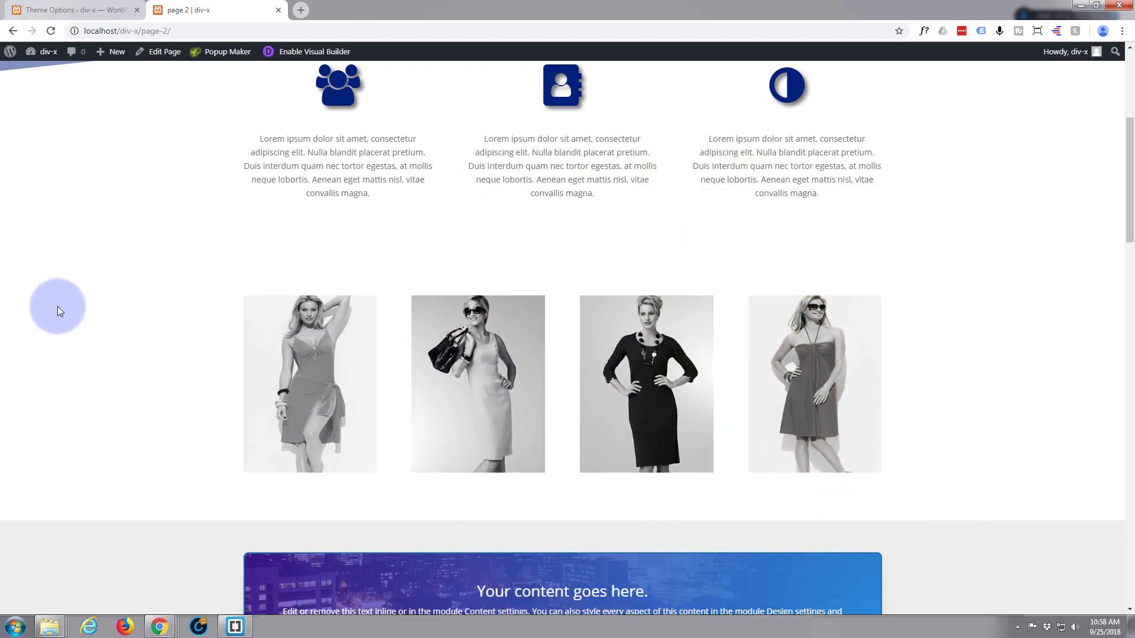
Set the transform scale in the .zm:hover rule of the Custom CSS to 2 and return to page 2 to examine the image overlap.
{"action": "left_click", "coordinate": [81, 12]}
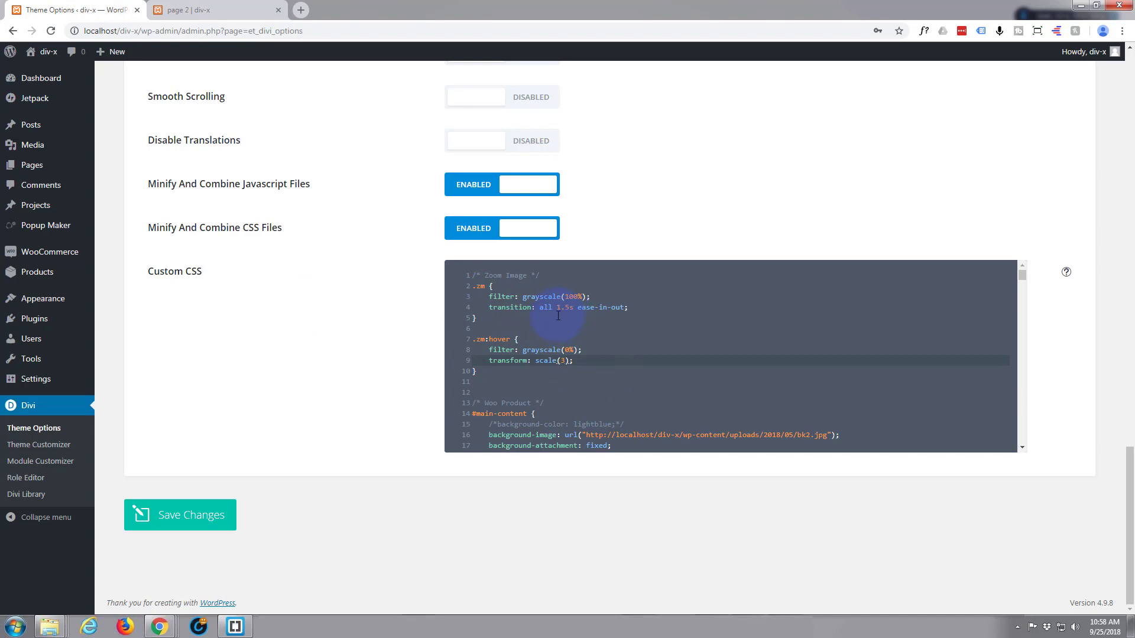
{"action": "double_click", "coordinate": [563, 361]}
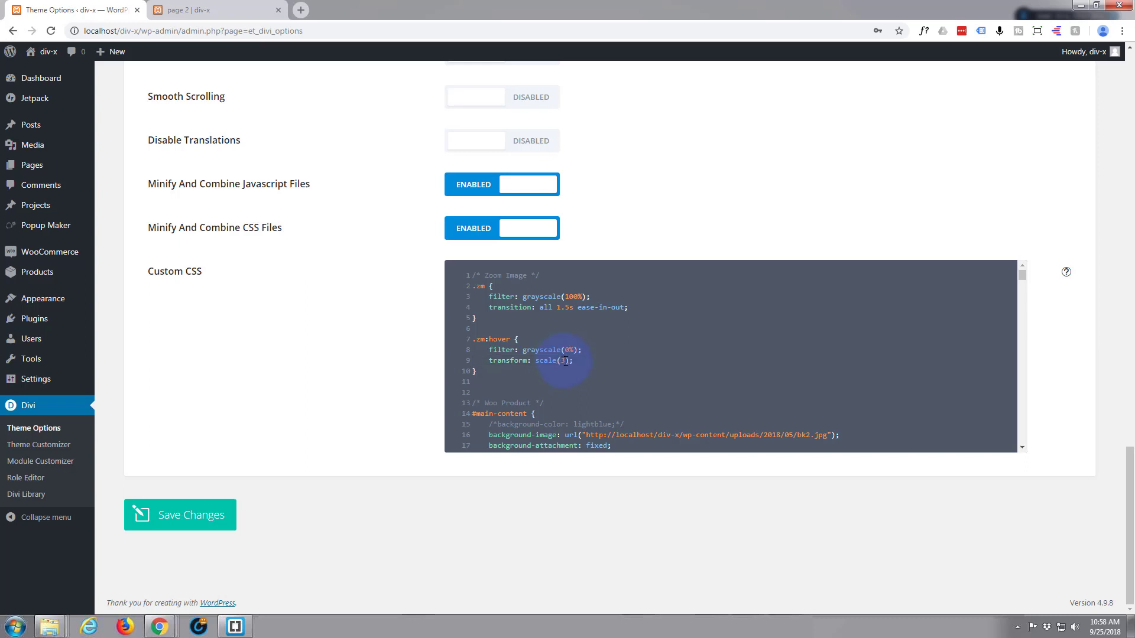
{"action": "type", "text": "2"}
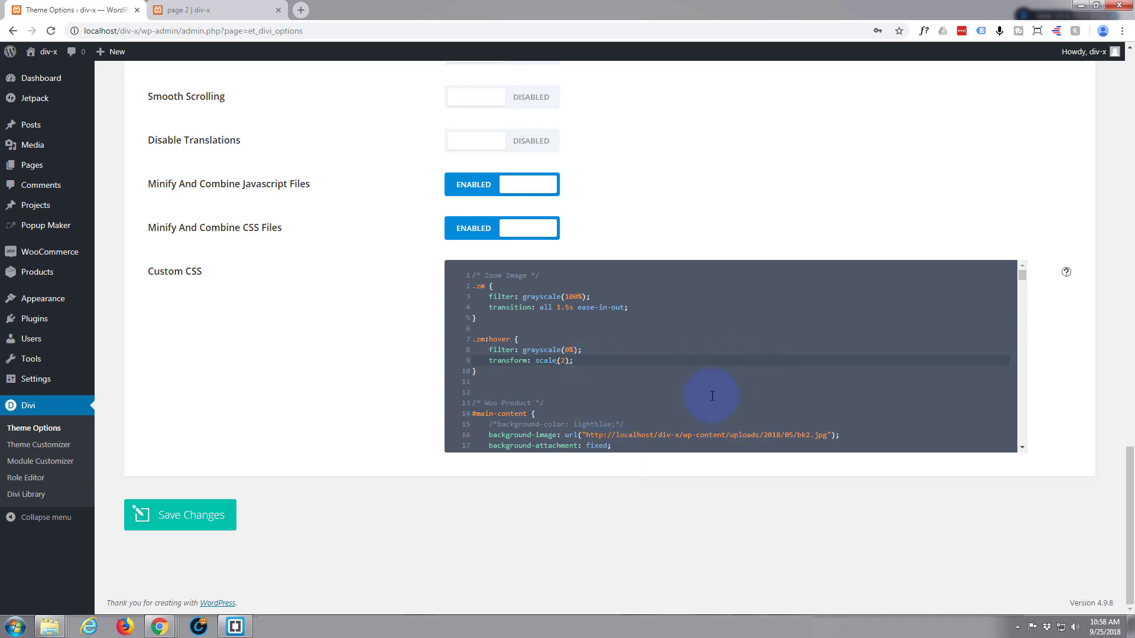
{"action": "left_click", "coordinate": [240, 13]}
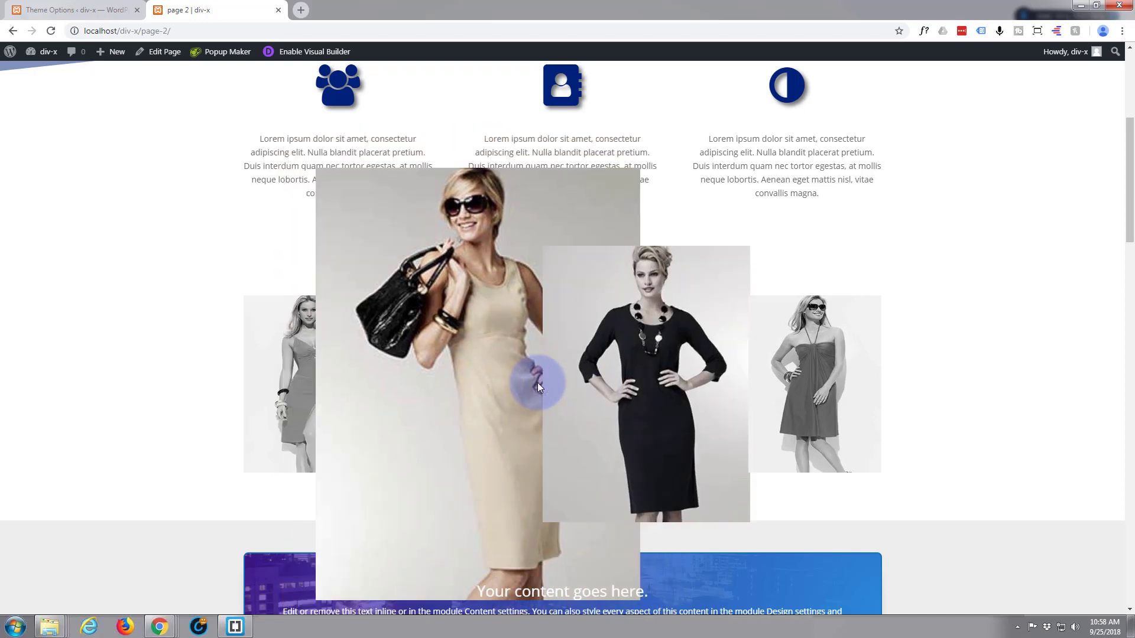
Add z-index:999999; below the transform in the .zm:hover rule of the Custom CSS and save the theme options.
{"action": "left_click", "coordinate": [77, 9]}
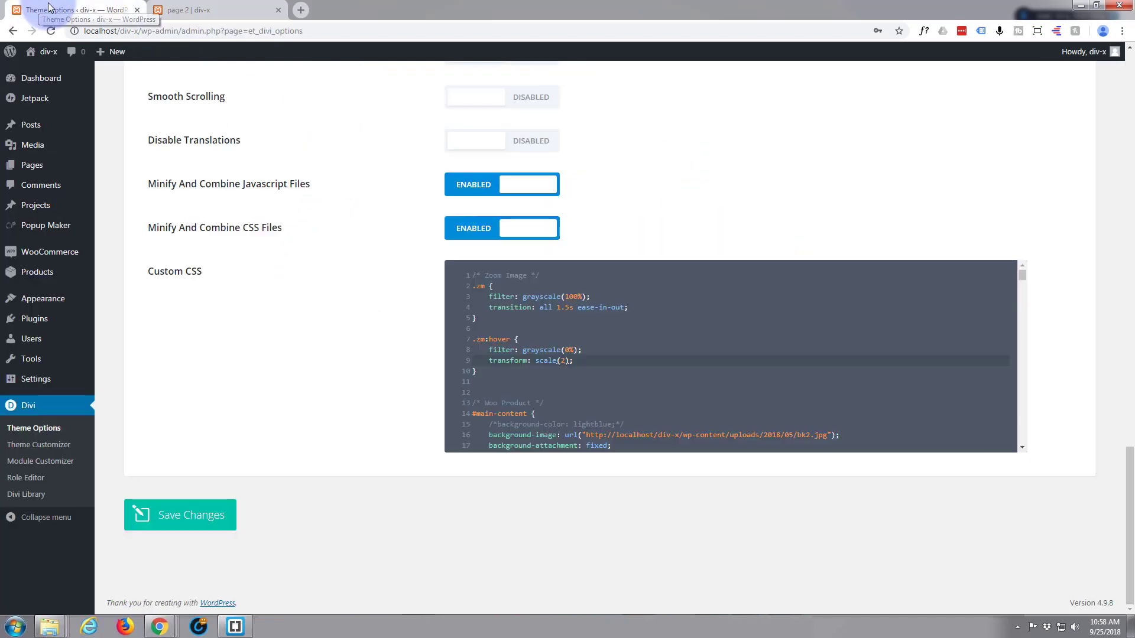
{"action": "left_click", "coordinate": [577, 362]}
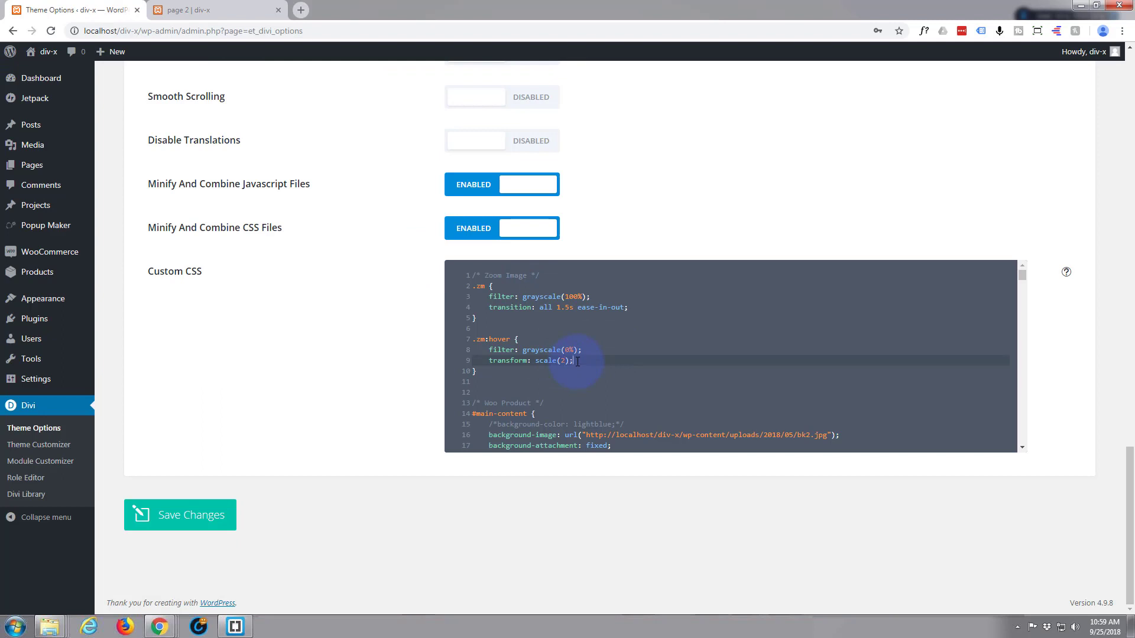
{"action": "key", "text": "Return"}
{"action": "type", "text": "z"}
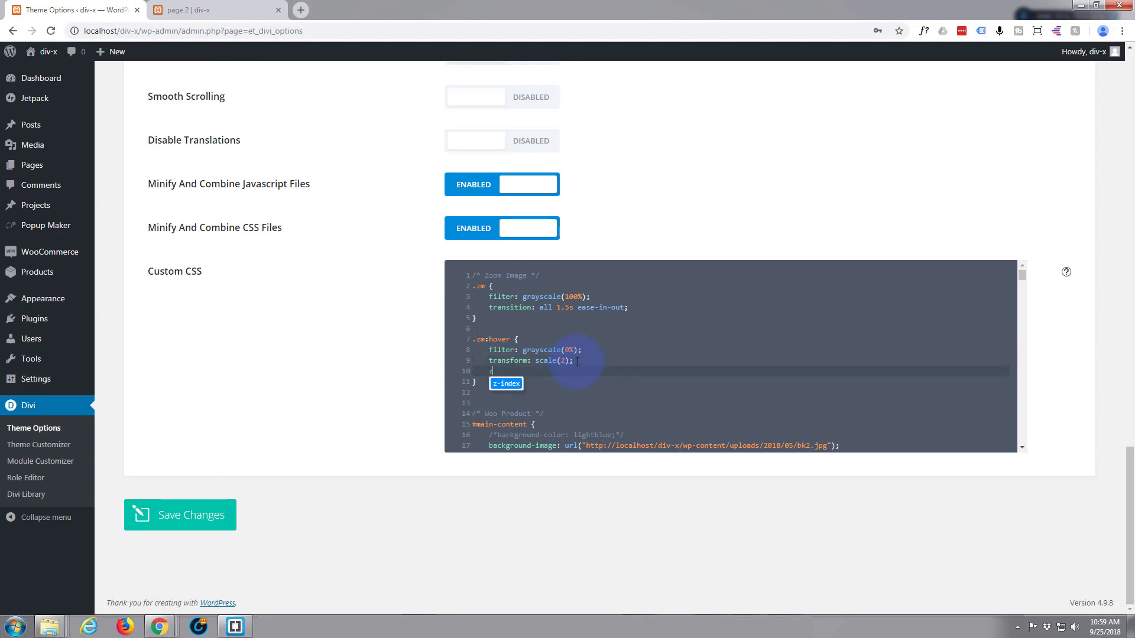
{"action": "type", "text": "-index:"}
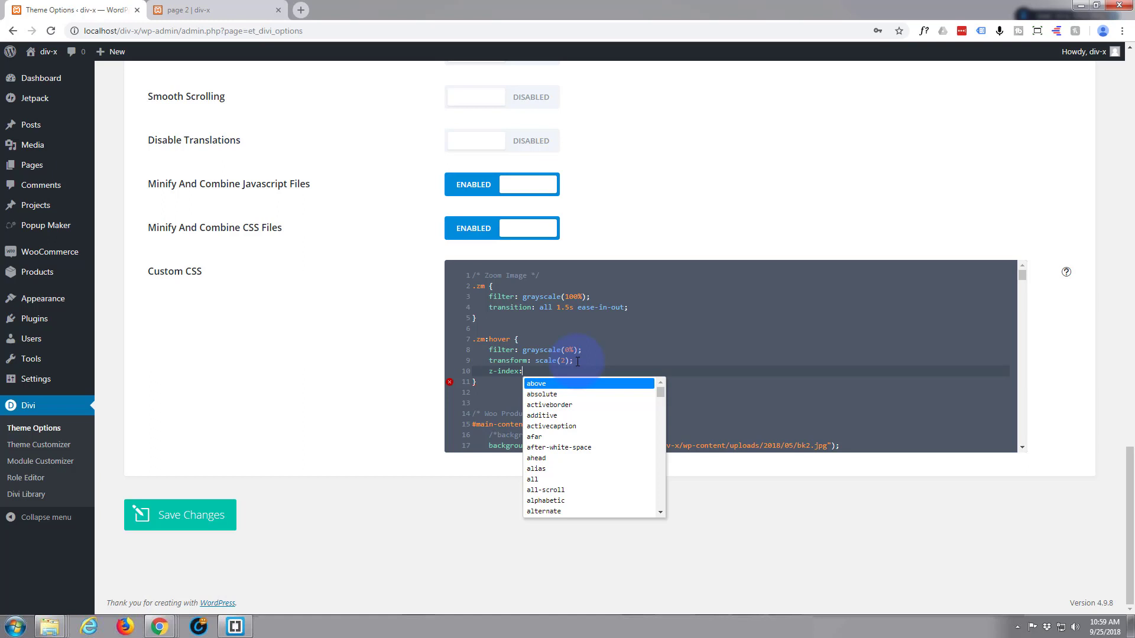
{"action": "type", "text": "999999"}
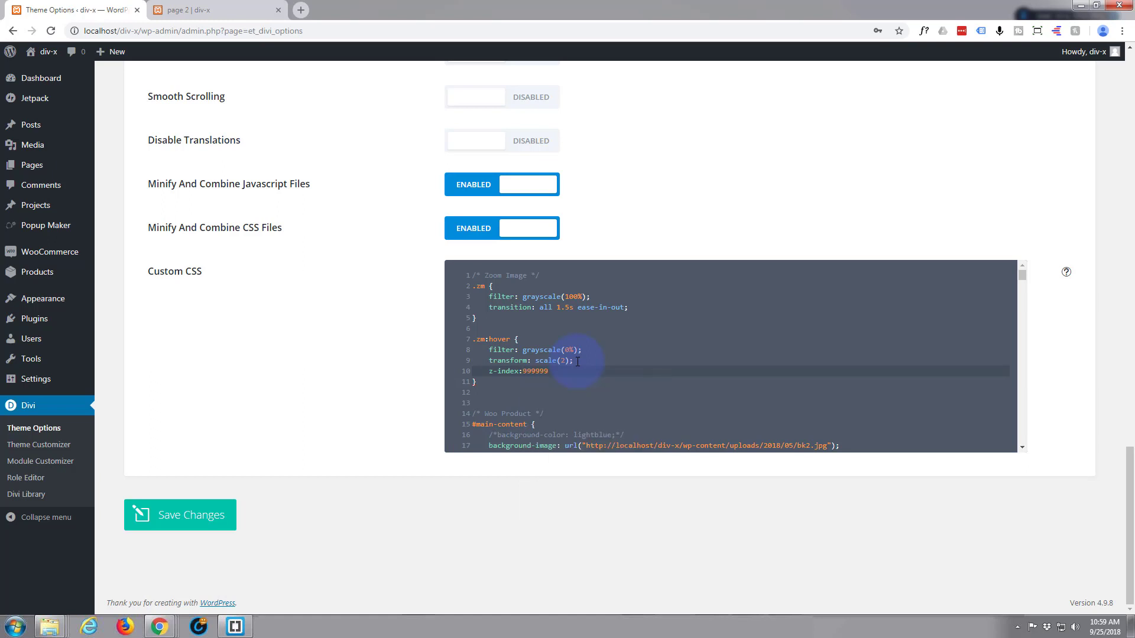
{"action": "type", "text": ";"}
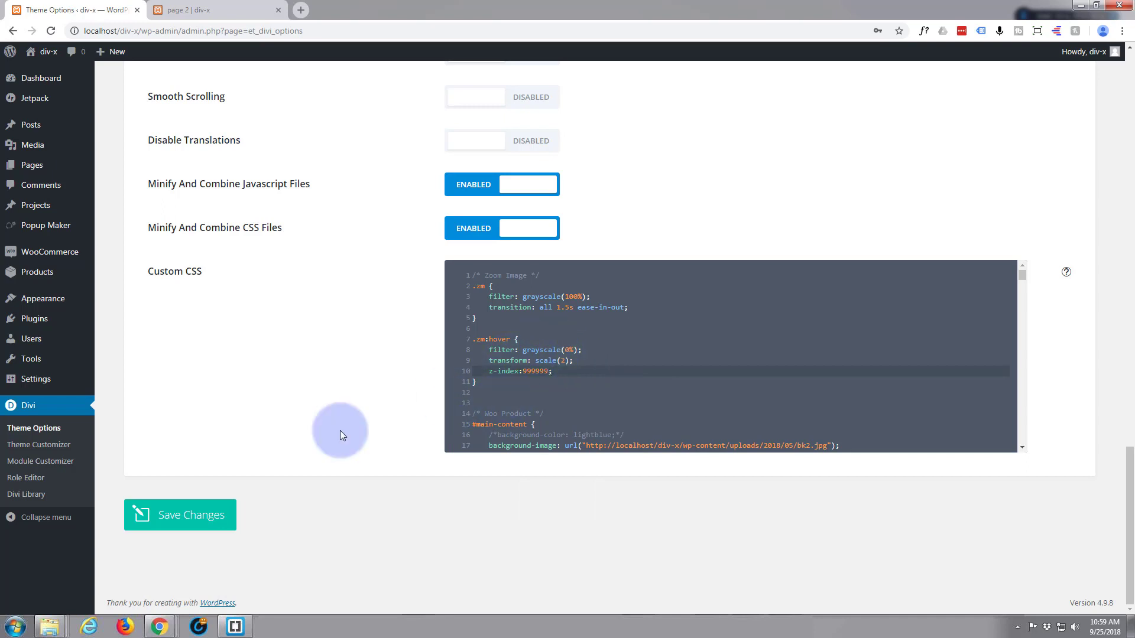
{"action": "left_click", "coordinate": [190, 513]}
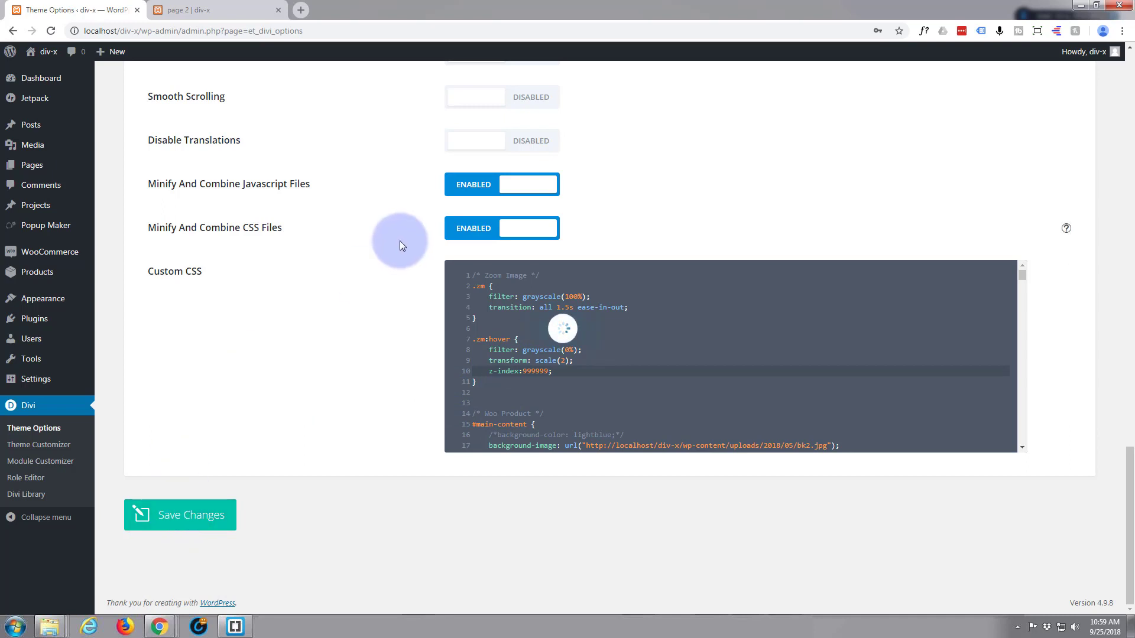
Reload page 2 and test the zoom size and stacking order on all four dress images.
{"action": "left_click", "coordinate": [221, 10]}
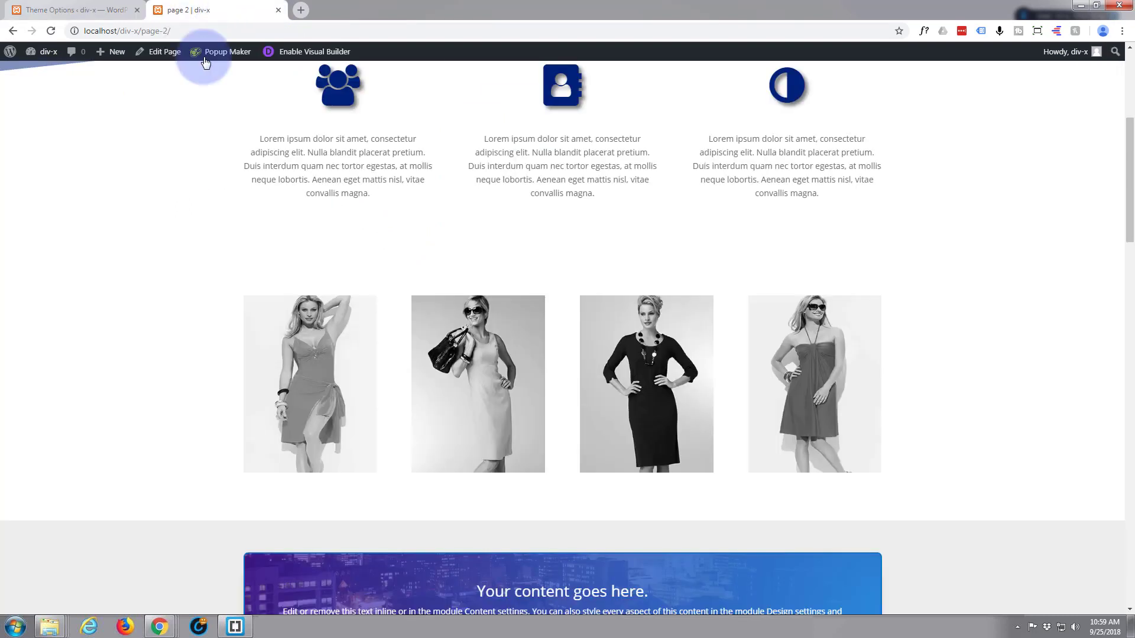
{"action": "left_click", "coordinate": [51, 32]}
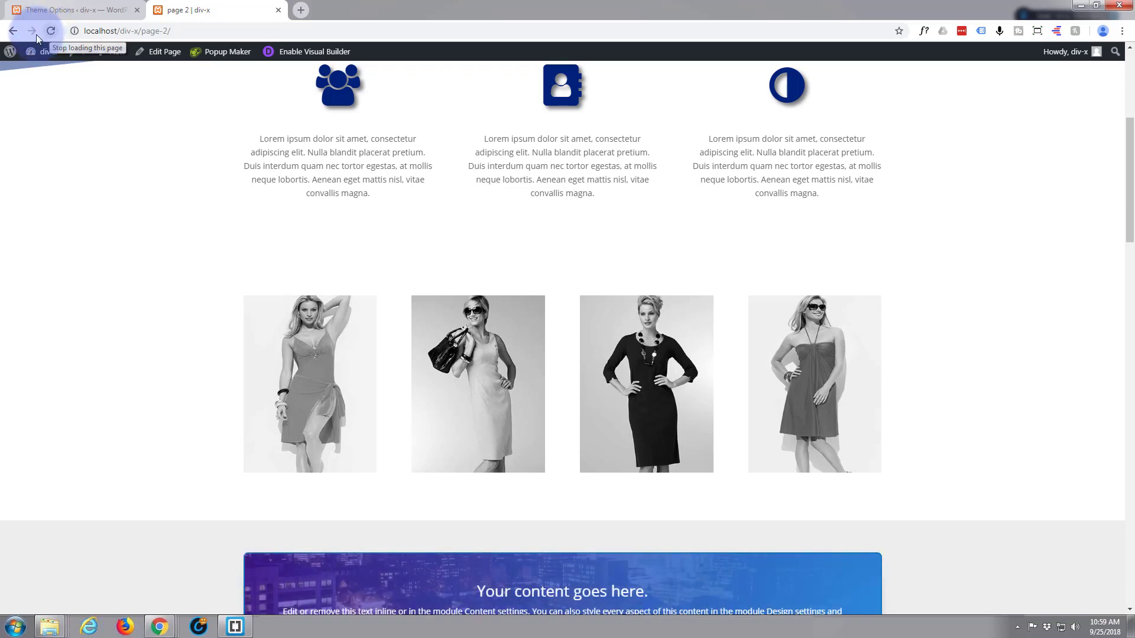
{"action": "mouse_move", "coordinate": [290, 371]}
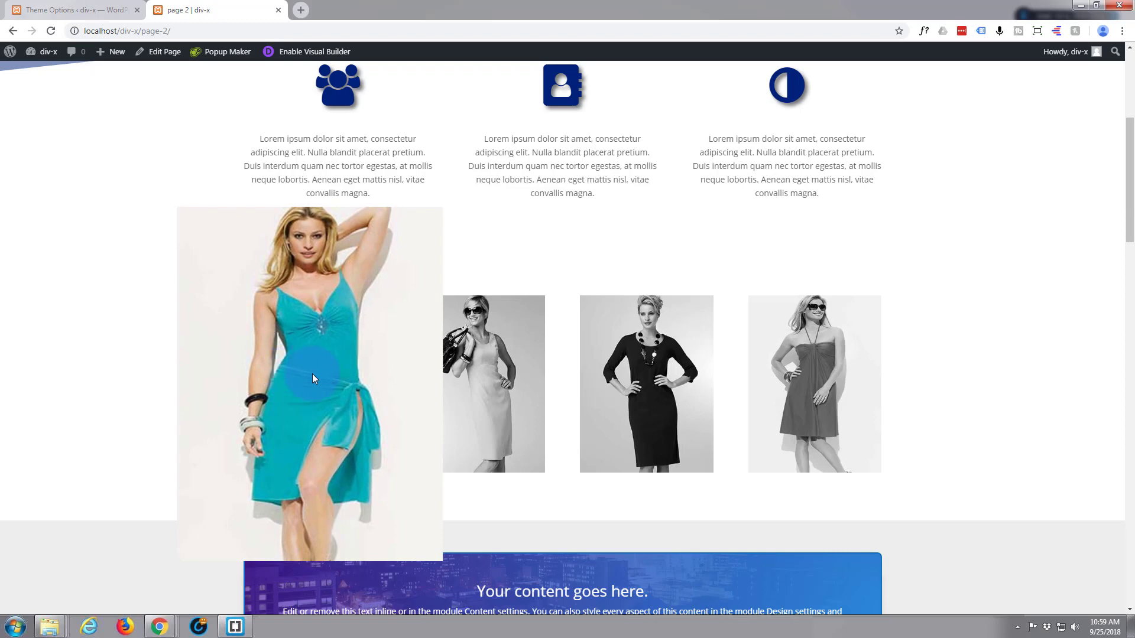
{"action": "mouse_move", "coordinate": [475, 378]}
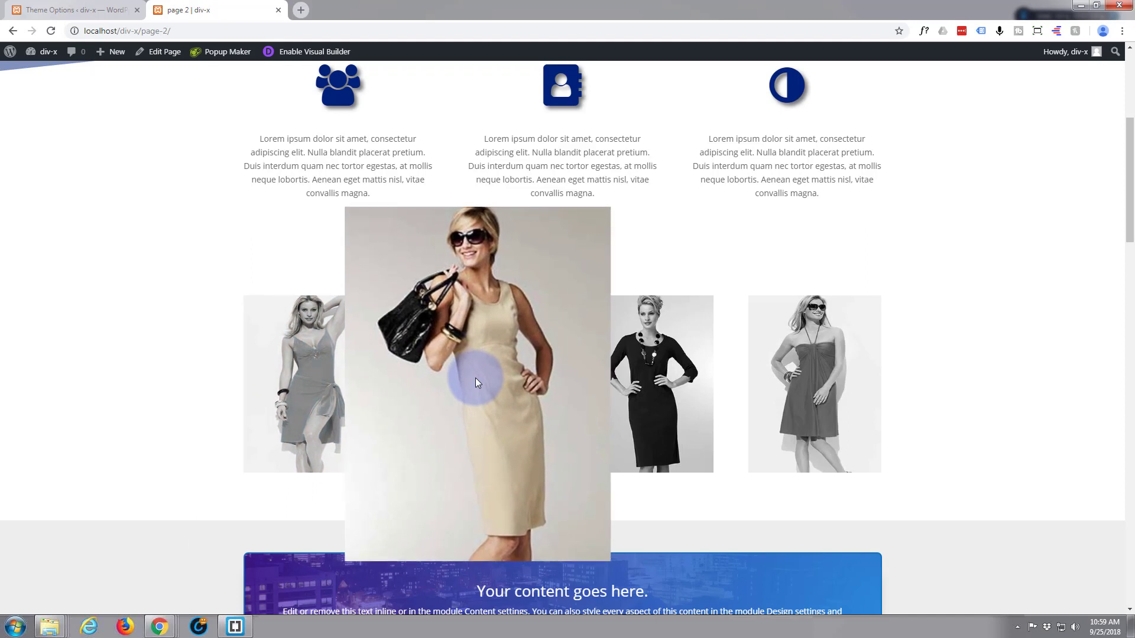
{"action": "mouse_move", "coordinate": [643, 382]}
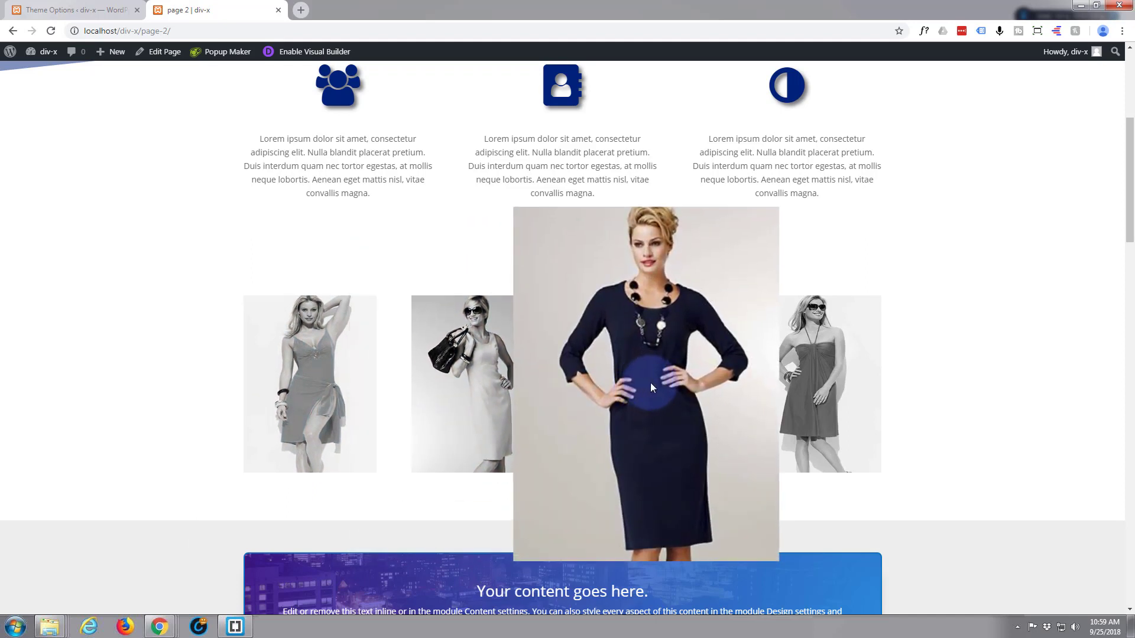
{"action": "mouse_move", "coordinate": [813, 385]}
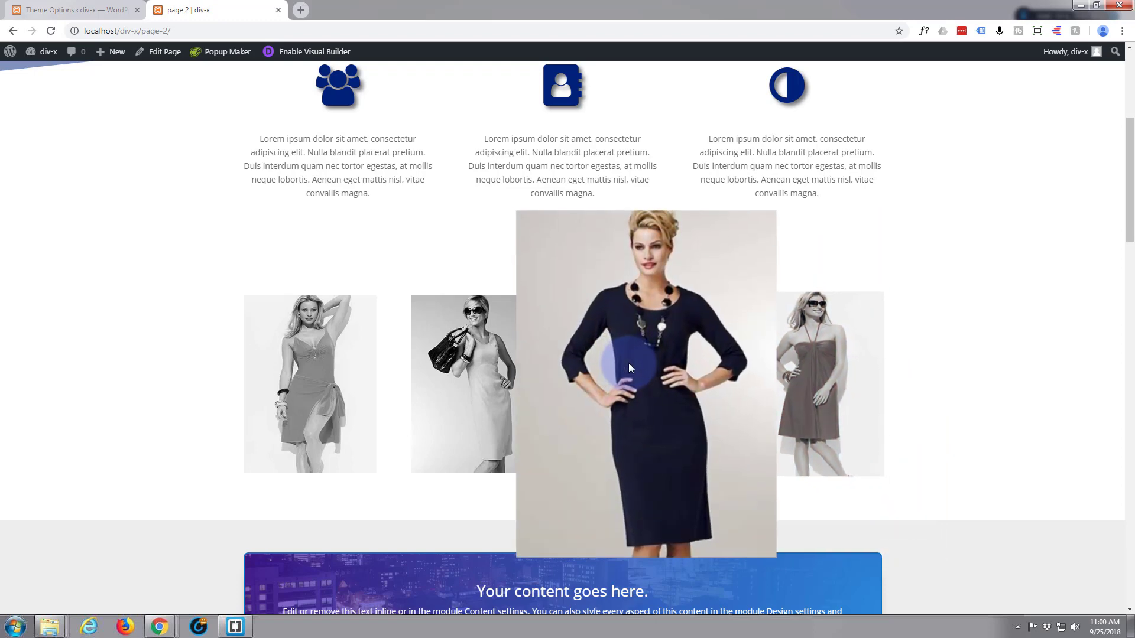
{"action": "mouse_move", "coordinate": [466, 339]}
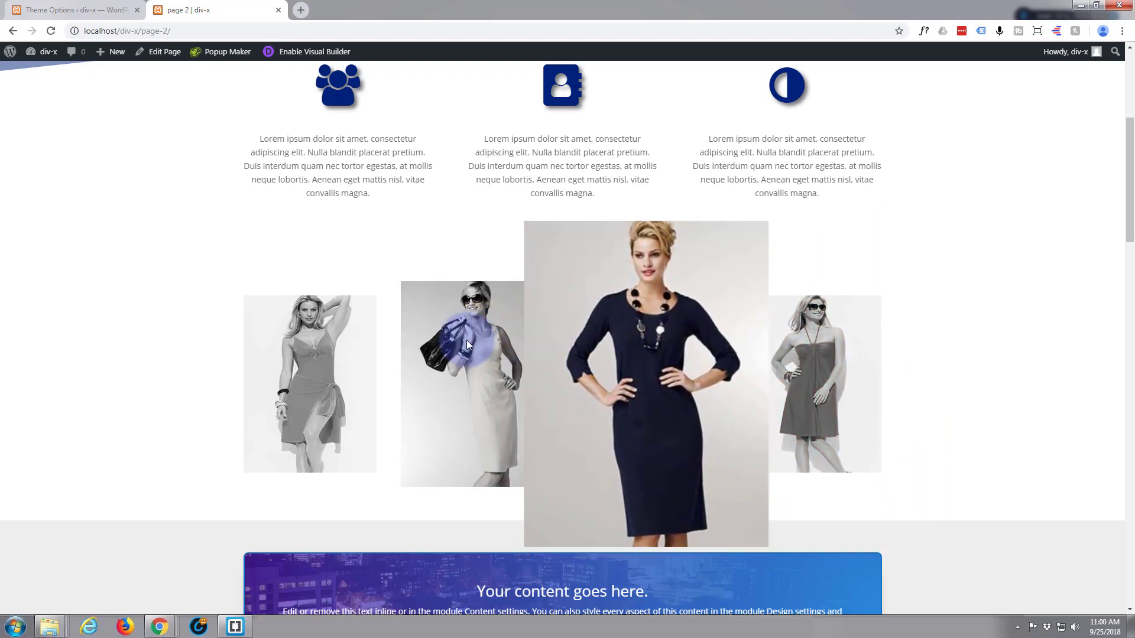
{"action": "mouse_move", "coordinate": [284, 350]}
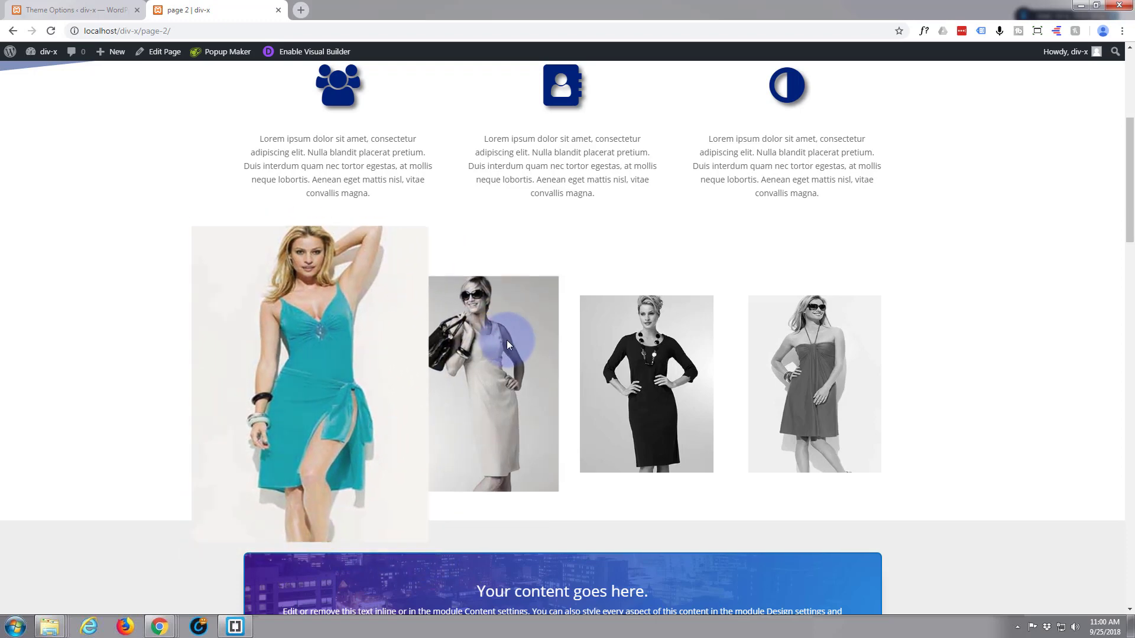
{"action": "mouse_move", "coordinate": [506, 338]}
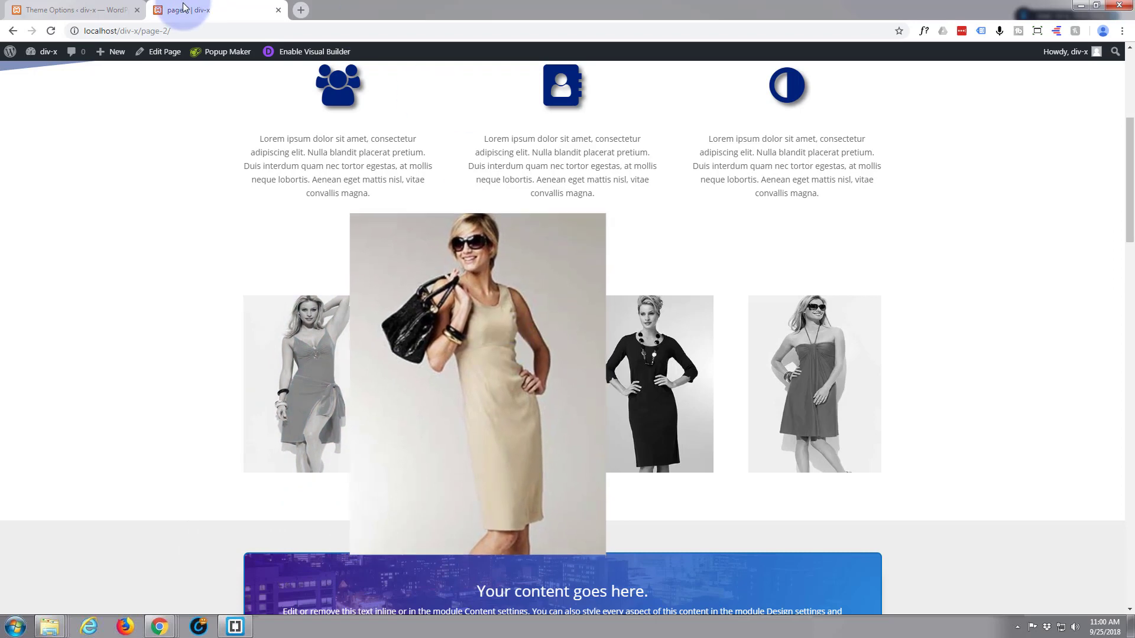
Add box-shadow: 5px 15px 25px #777; below the z-index in the .zm:hover rule of the Custom CSS and save the theme options.
{"action": "left_click", "coordinate": [77, 10]}
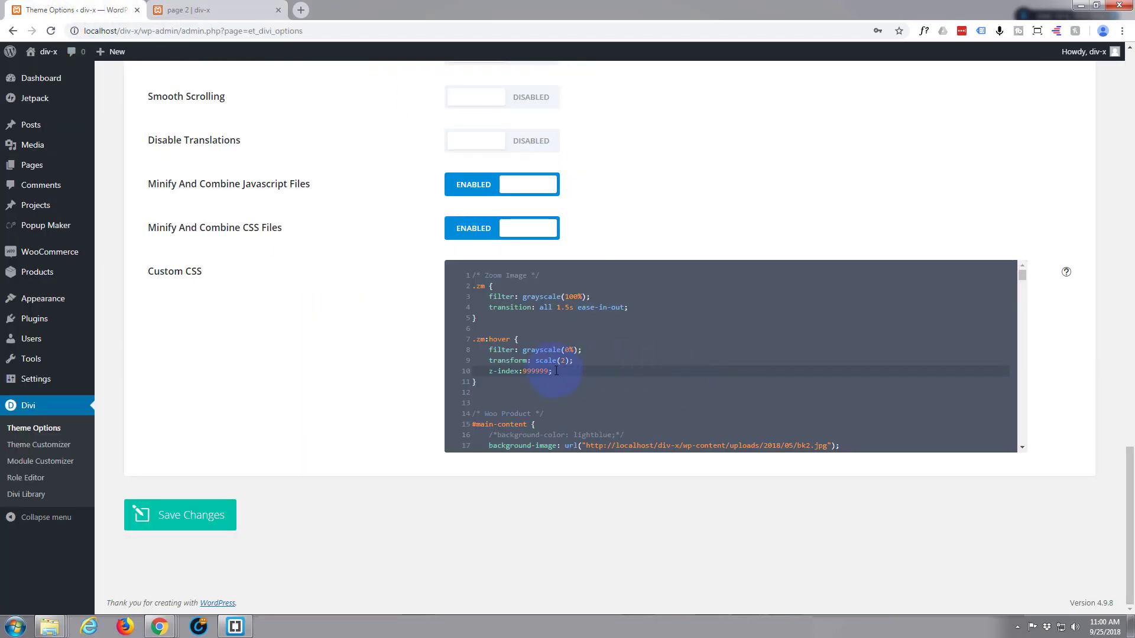
{"action": "key", "text": "Return"}
{"action": "type", "text": "bo"}
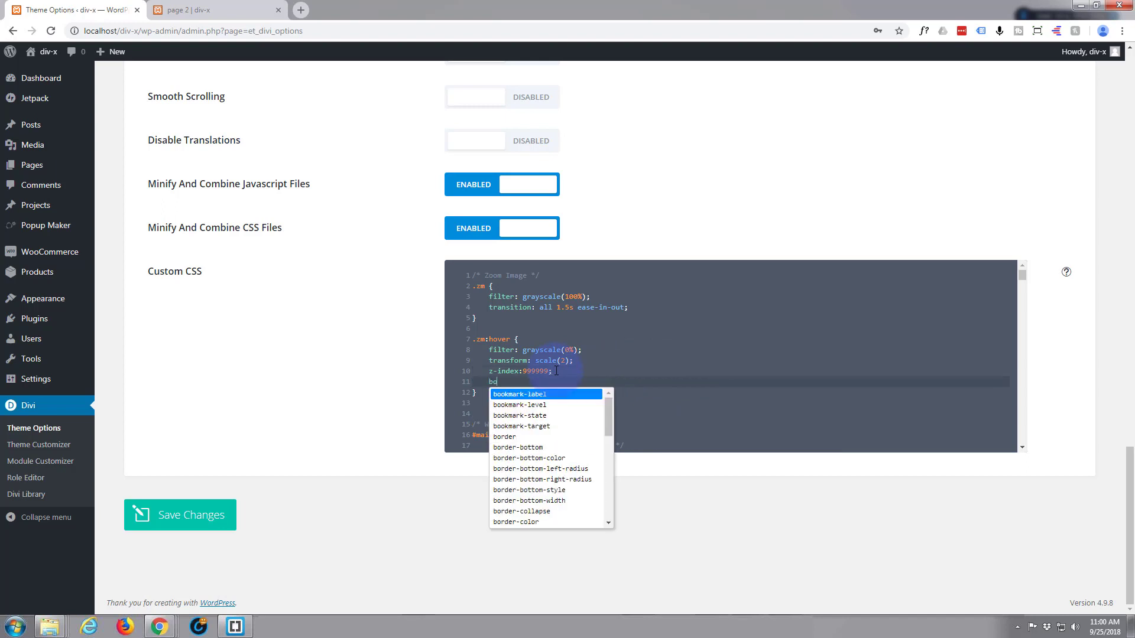
{"action": "type", "text": "x-sha"}
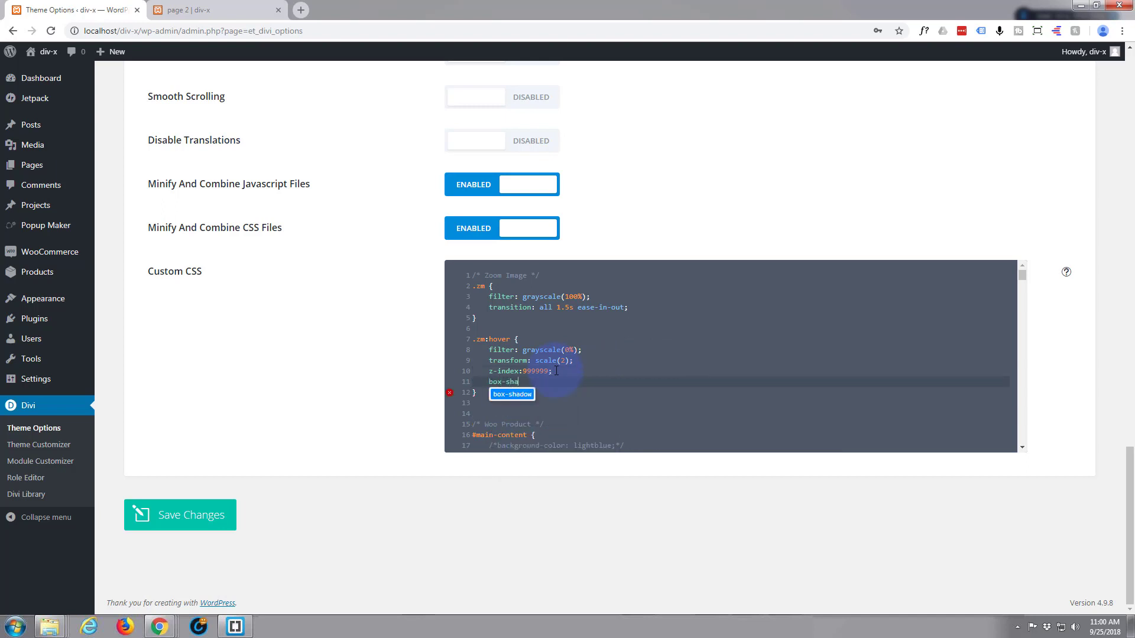
{"action": "type", "text": "dow:"}
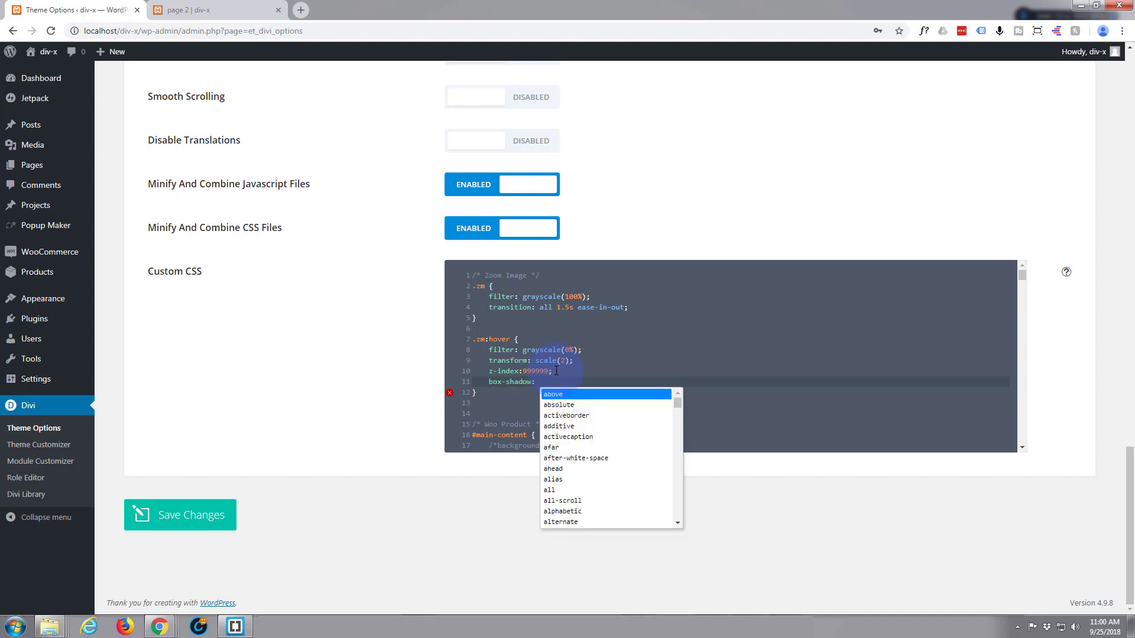
{"action": "type", "text": " 5pxm "}
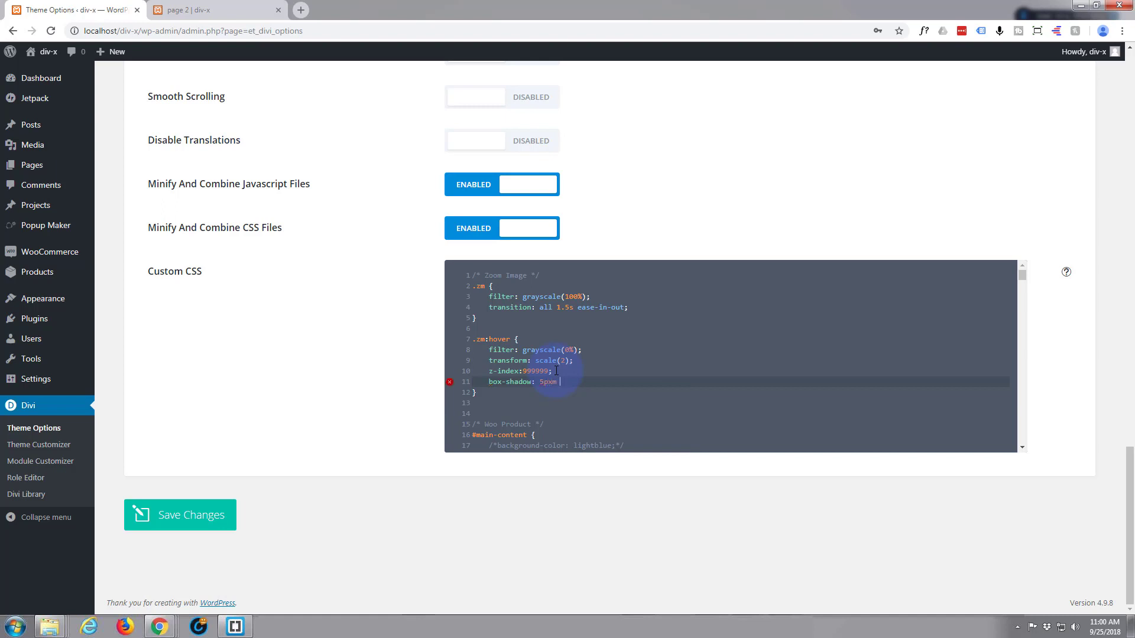
{"action": "type", "text": "15px 25px #777;"}
{"action": "left_click", "coordinate": [552, 385]}
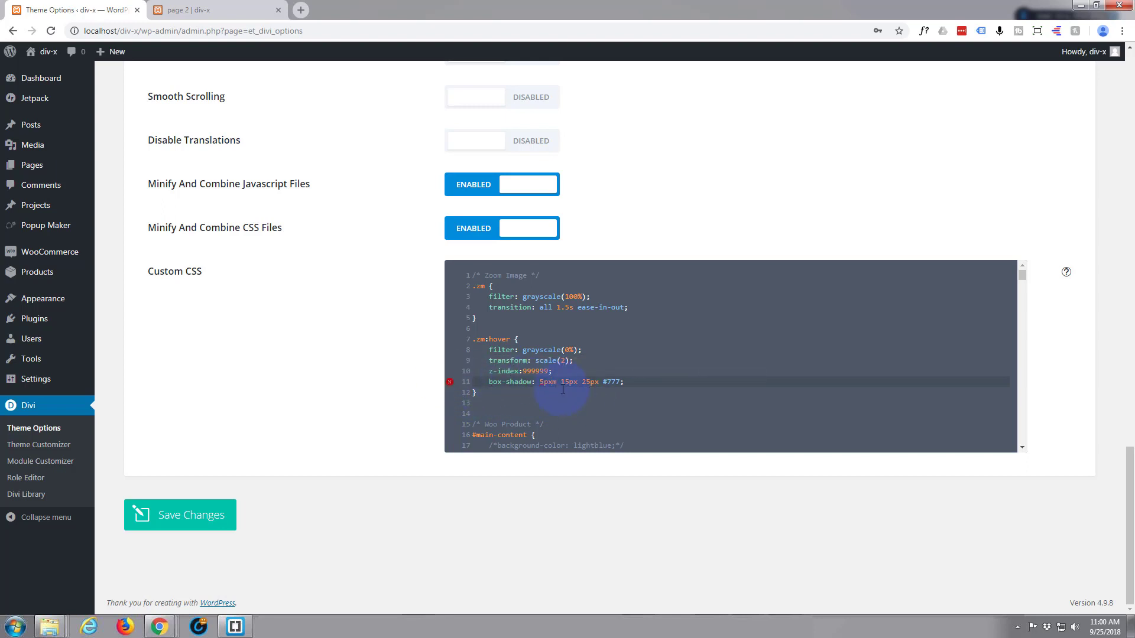
{"action": "key", "text": "Delete"}
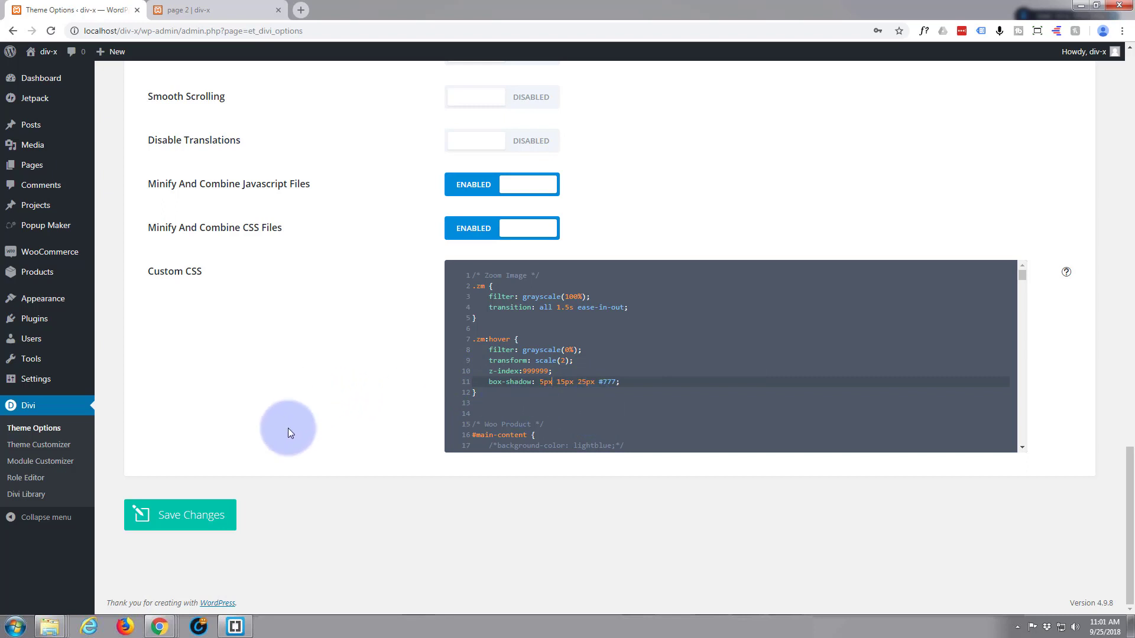
{"action": "left_click", "coordinate": [196, 517]}
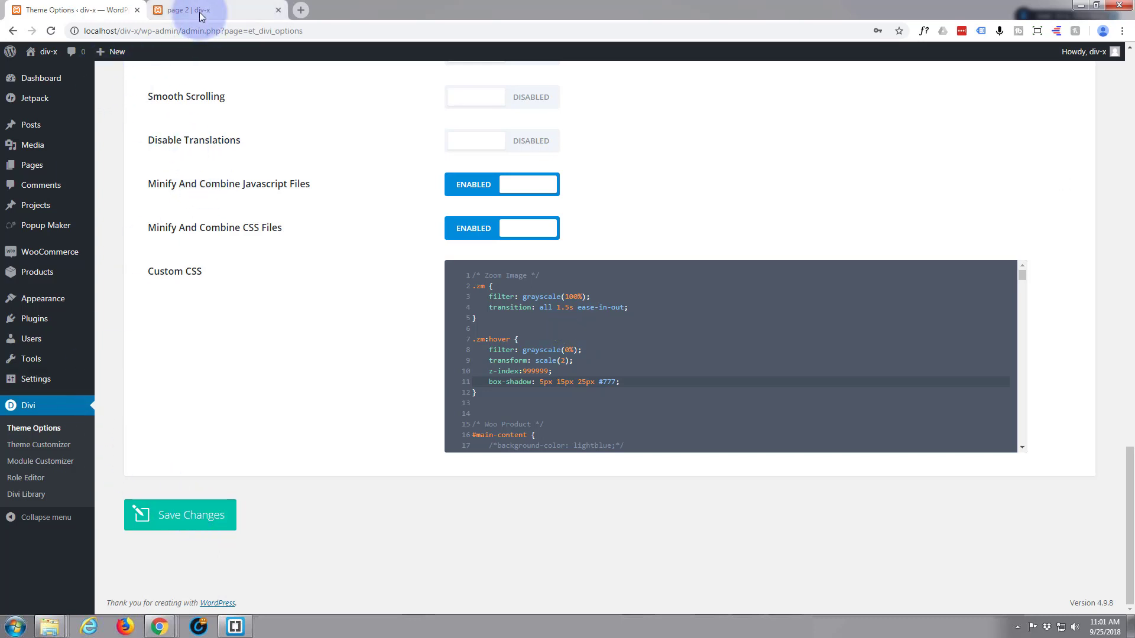
Reload page 2, check the shadow around the zoomed second dress image, and return to the theme options.
{"action": "left_click", "coordinate": [221, 13]}
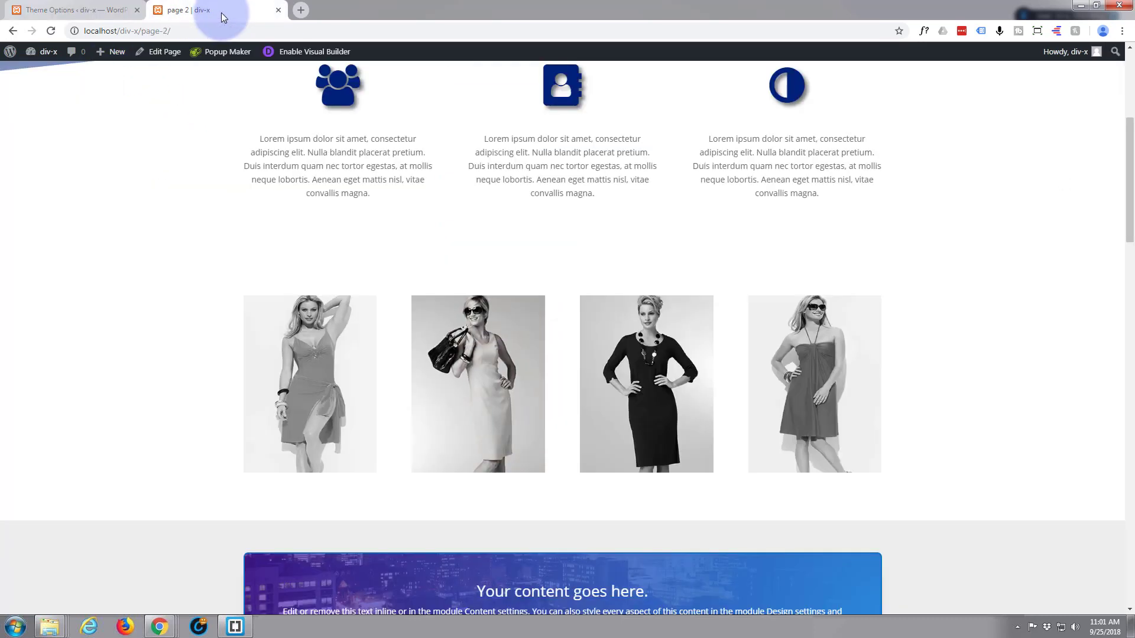
{"action": "left_click", "coordinate": [50, 32]}
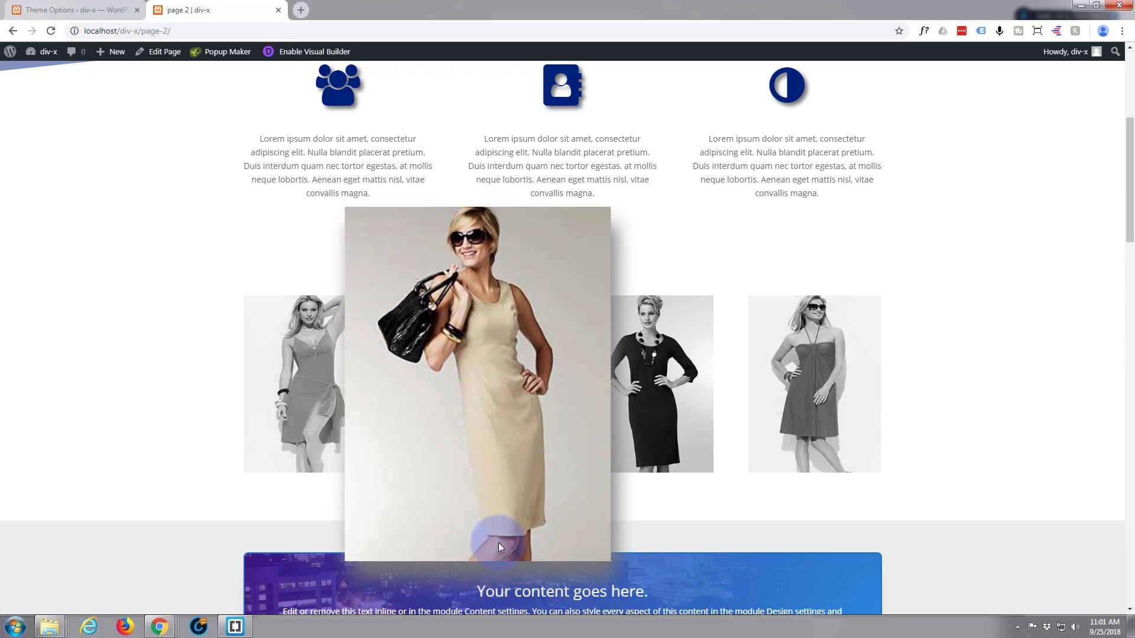
{"action": "left_click", "coordinate": [71, 12]}
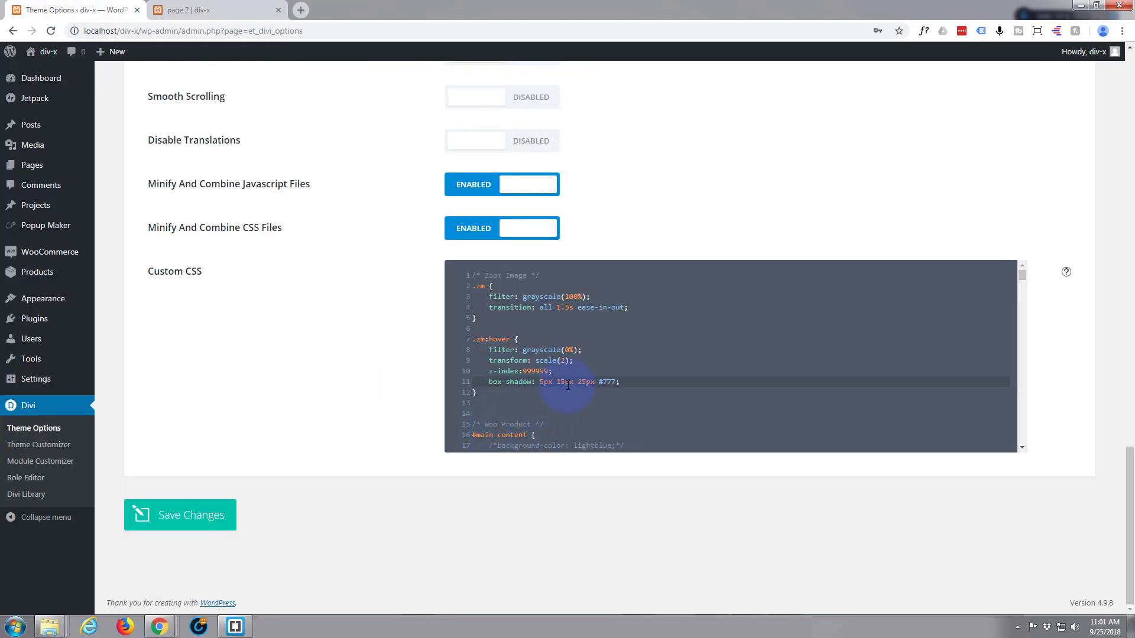
Change the box-shadow color to #000 in the .zm:hover rule of the Custom CSS and save the theme options.
{"action": "left_click_drag", "start_coordinate": [600, 381], "coordinate": [615, 381]}
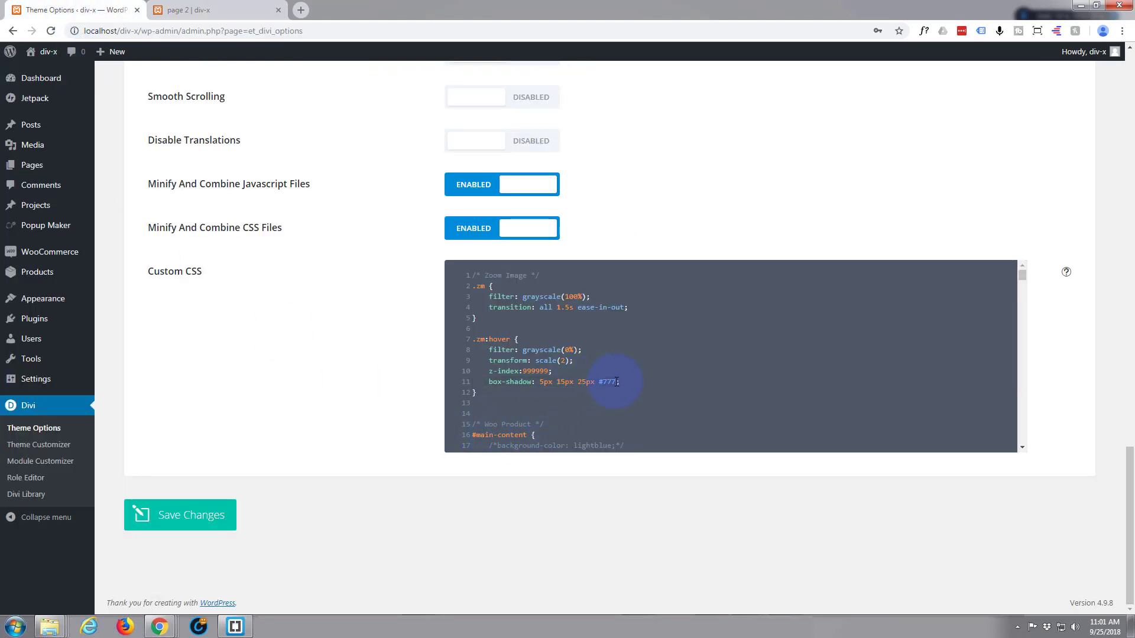
{"action": "type", "text": "#000"}
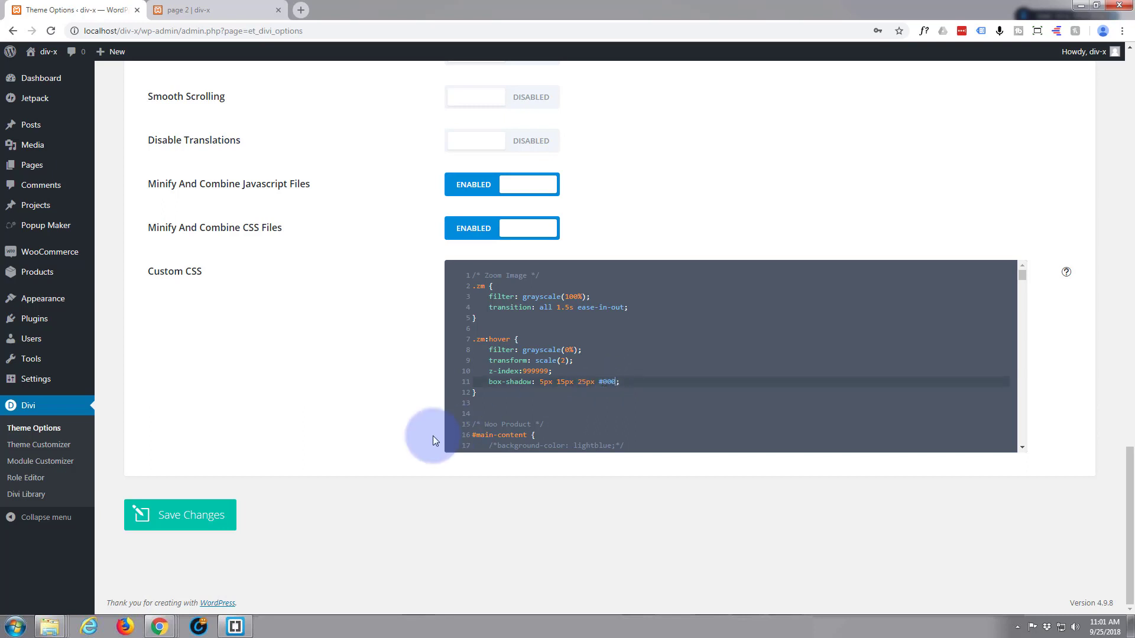
{"action": "left_click", "coordinate": [198, 515]}
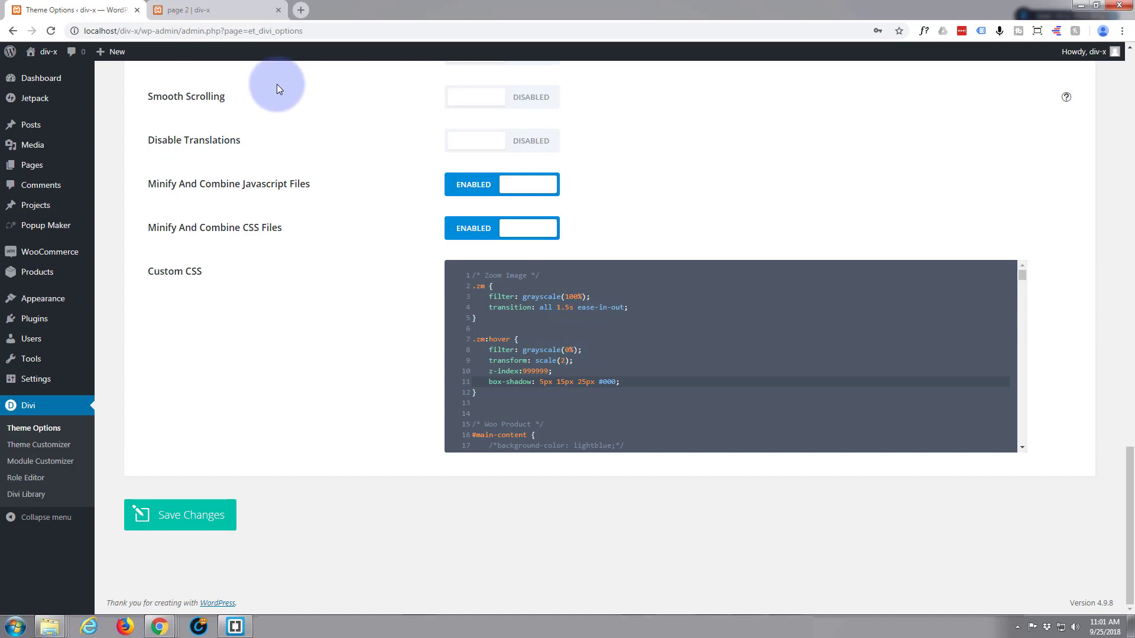
Reload page 2 and examine the darker shadow around each of the four zoomed dress images.
{"action": "left_click", "coordinate": [210, 10]}
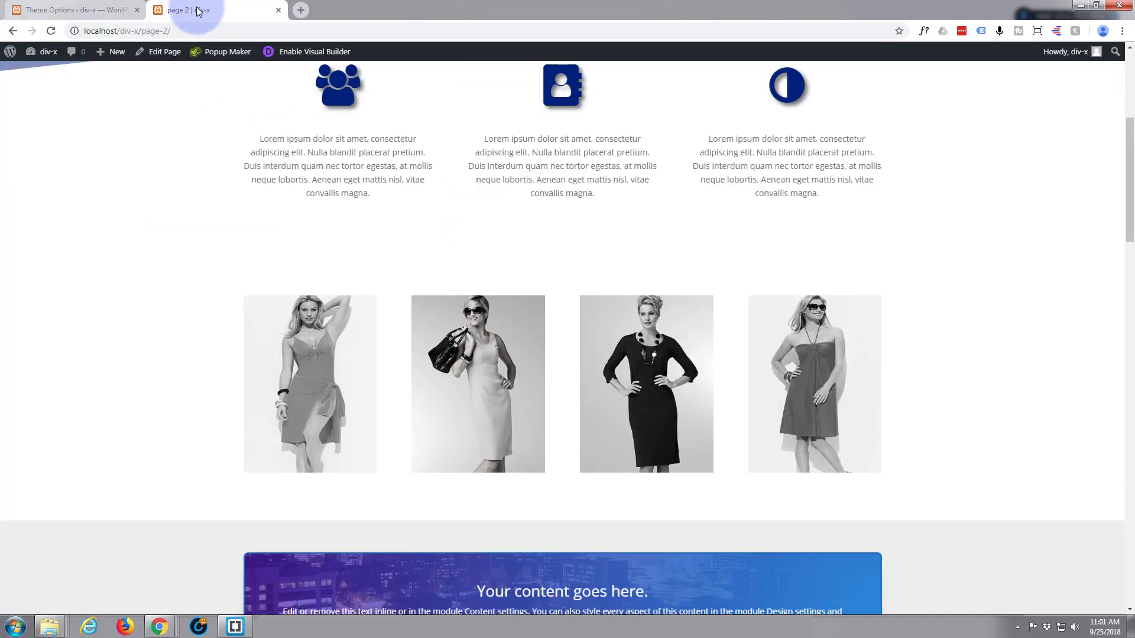
{"action": "left_click", "coordinate": [56, 28]}
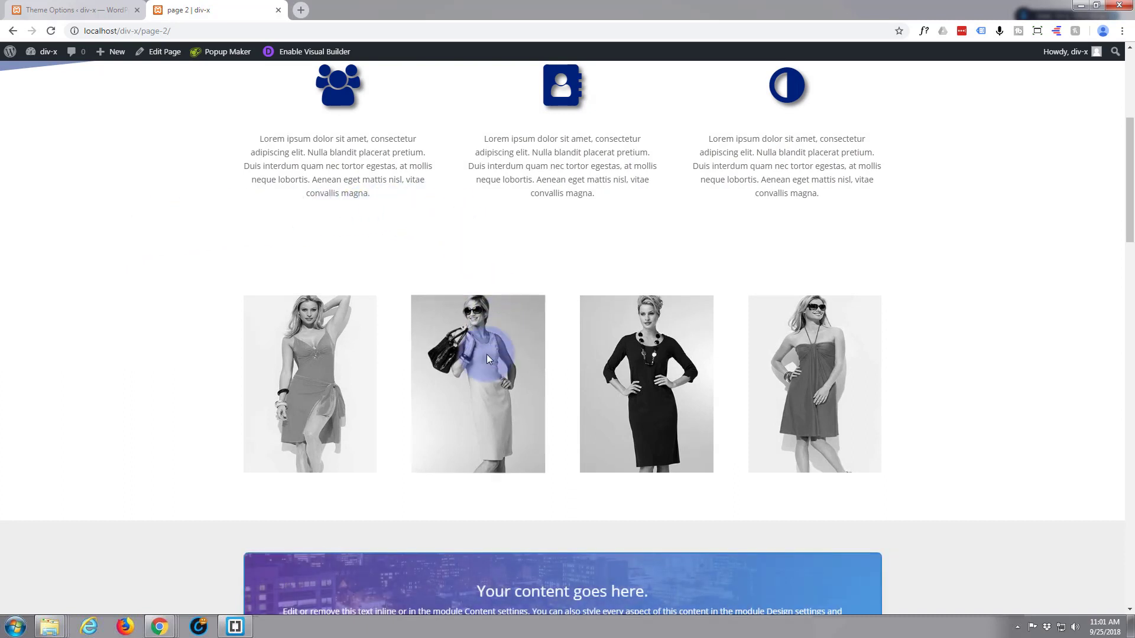
{"action": "mouse_move", "coordinate": [484, 359]}
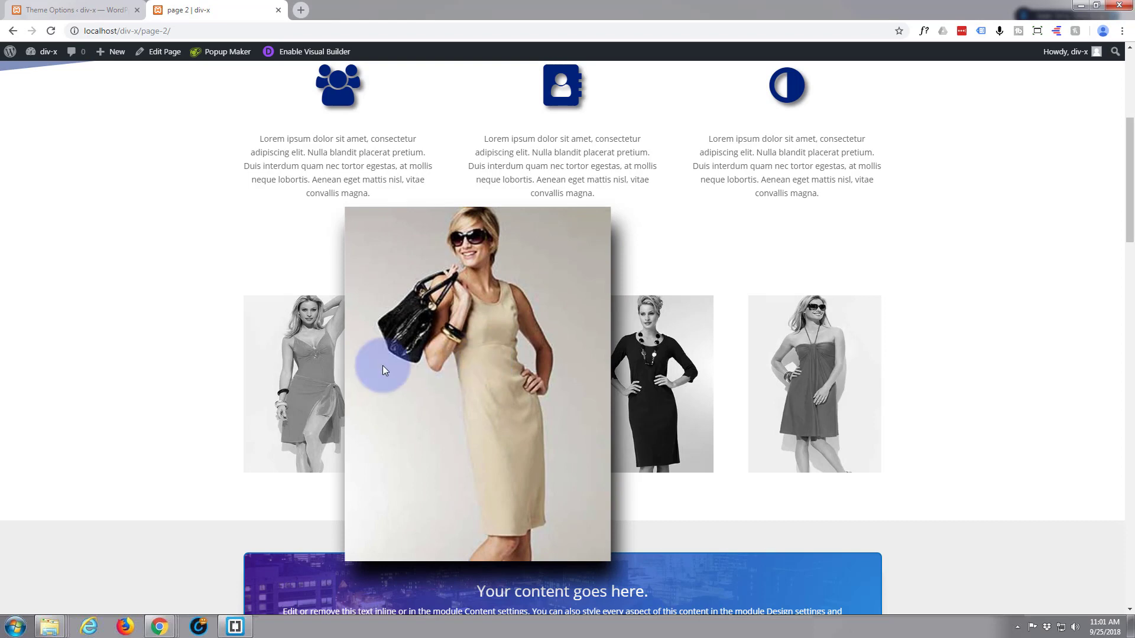
{"action": "mouse_move", "coordinate": [289, 373]}
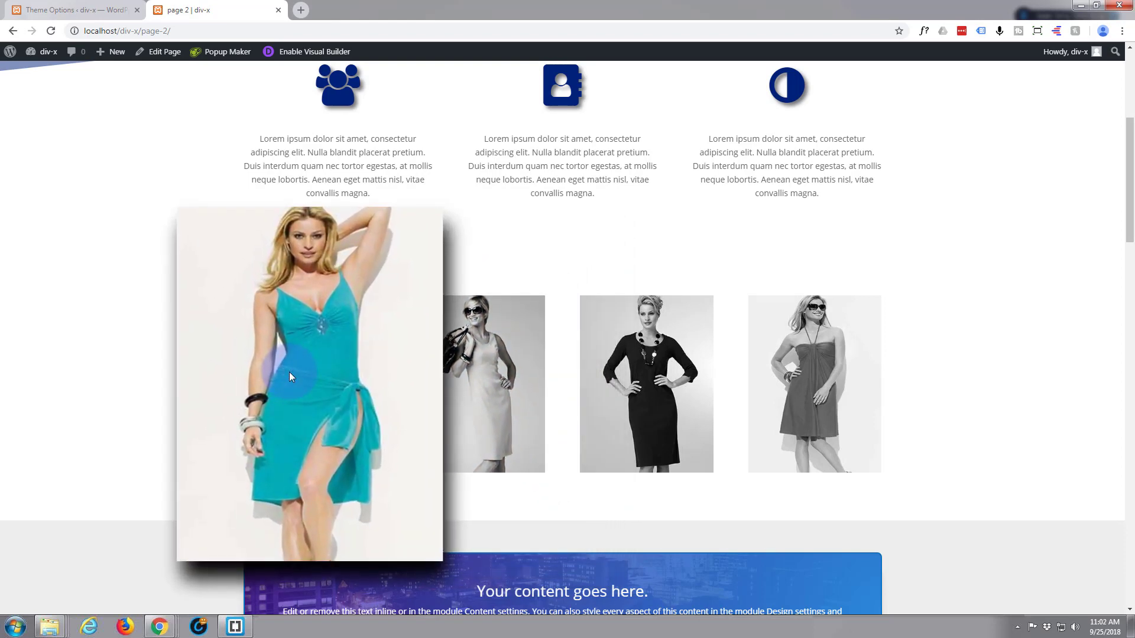
{"action": "mouse_move", "coordinate": [644, 381]}
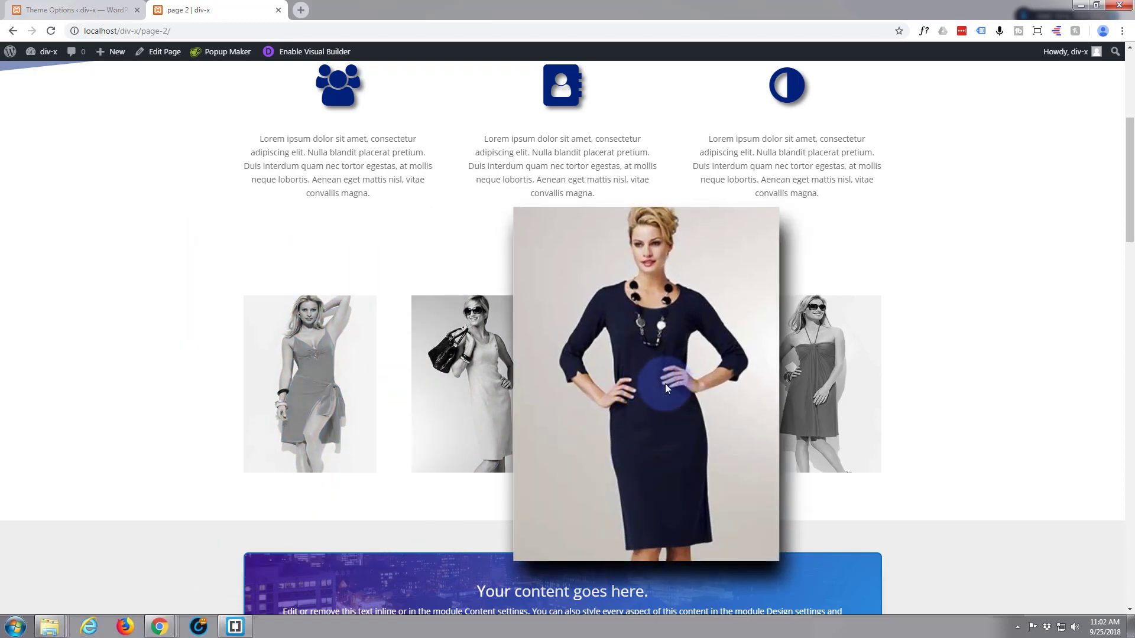
{"action": "mouse_move", "coordinate": [815, 391]}
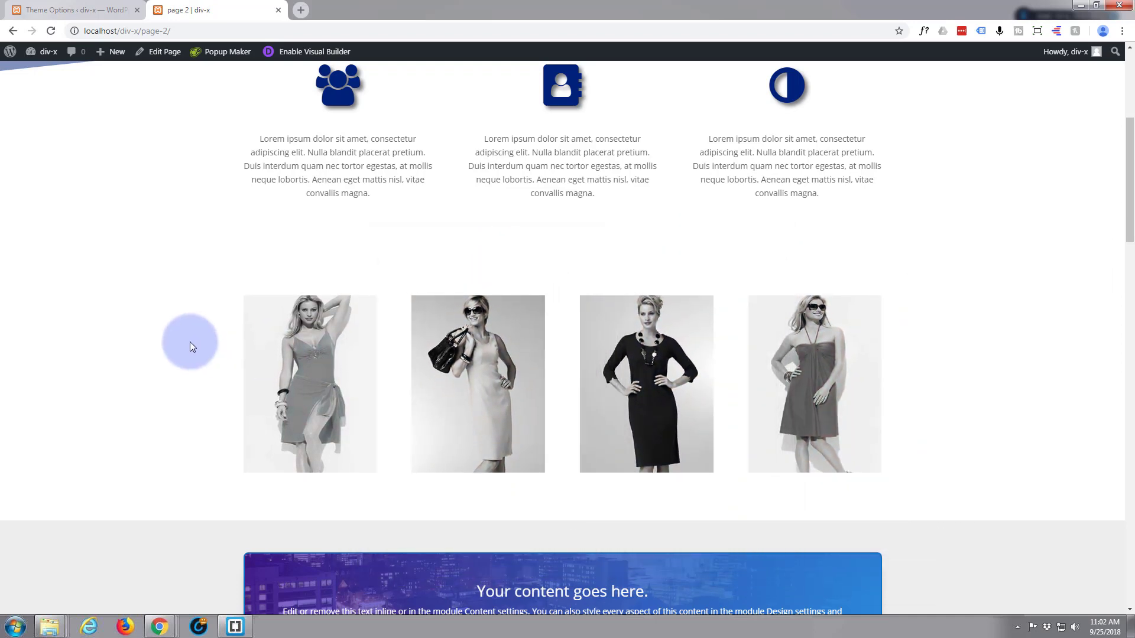
{"action": "mouse_move", "coordinate": [436, 413]}
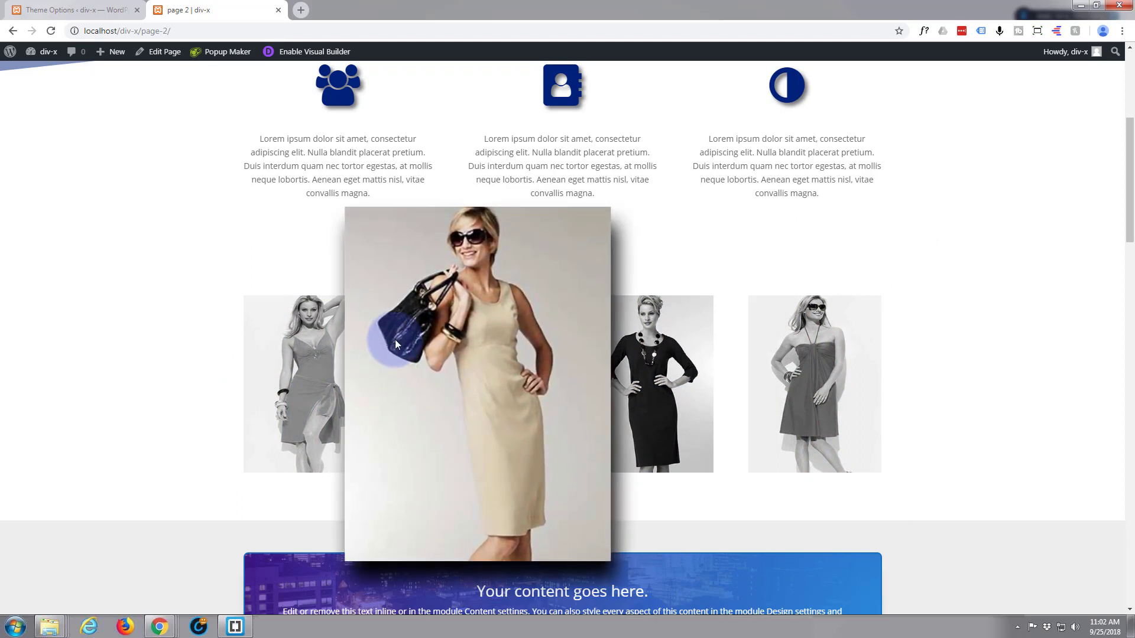